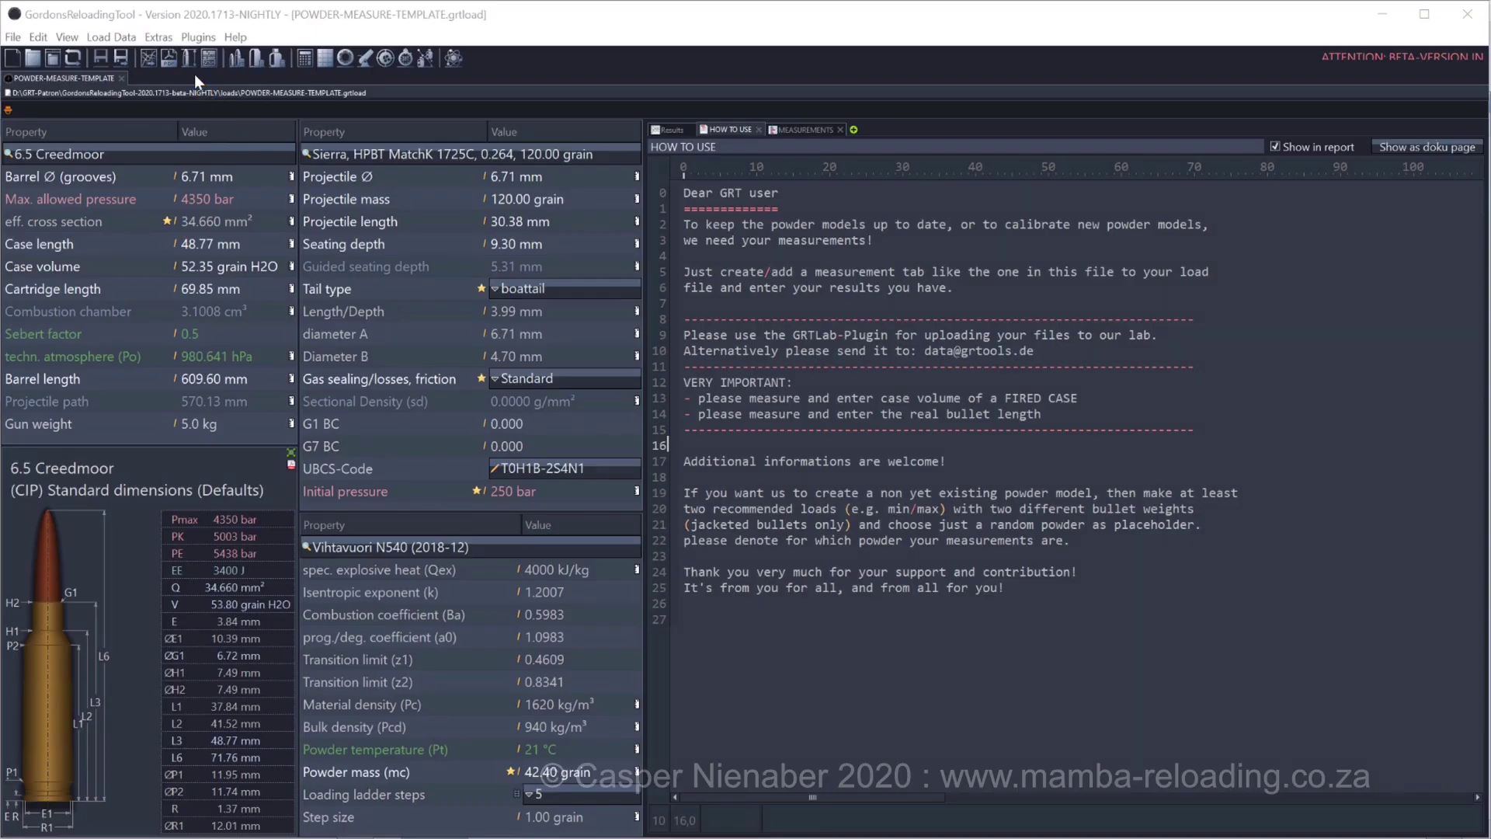
Start a new empty load file beside the powder-measure template
click(13, 58)
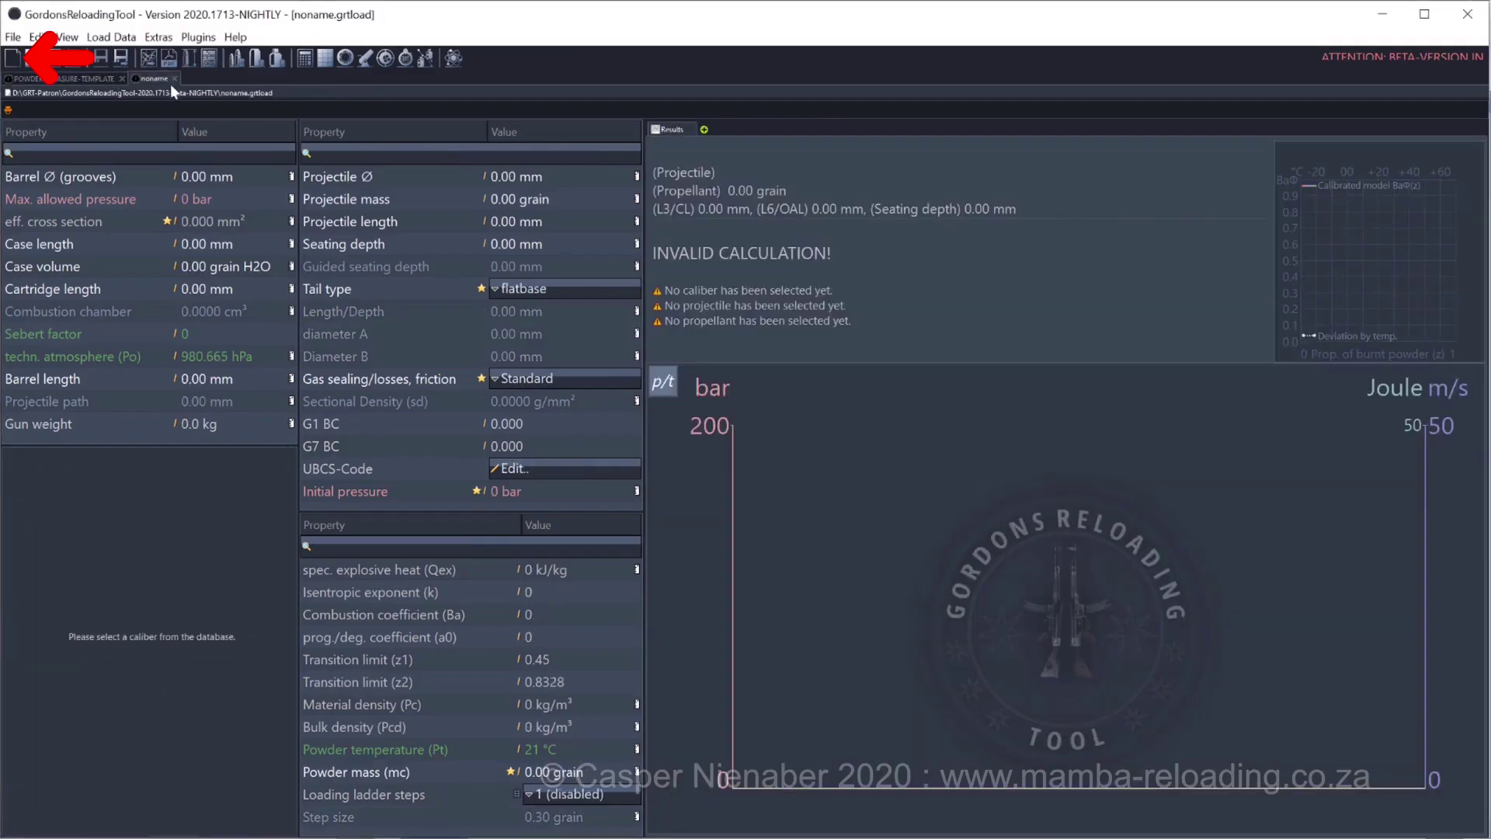
Close the template and apply the .30-06 Spring. caliber, keeping its 71.00 grain case volume
click(121, 78)
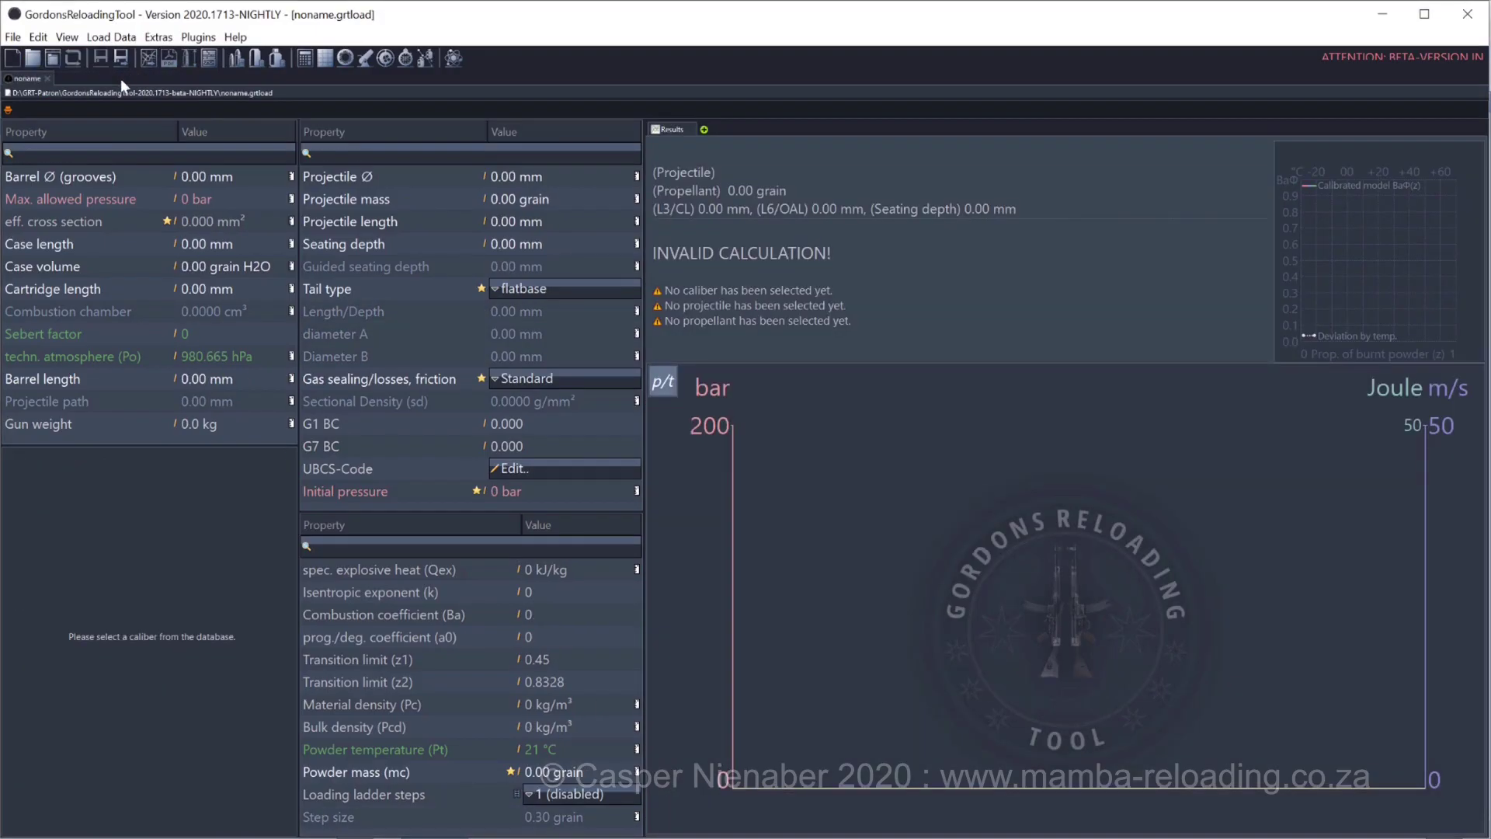
double_click(71, 175)
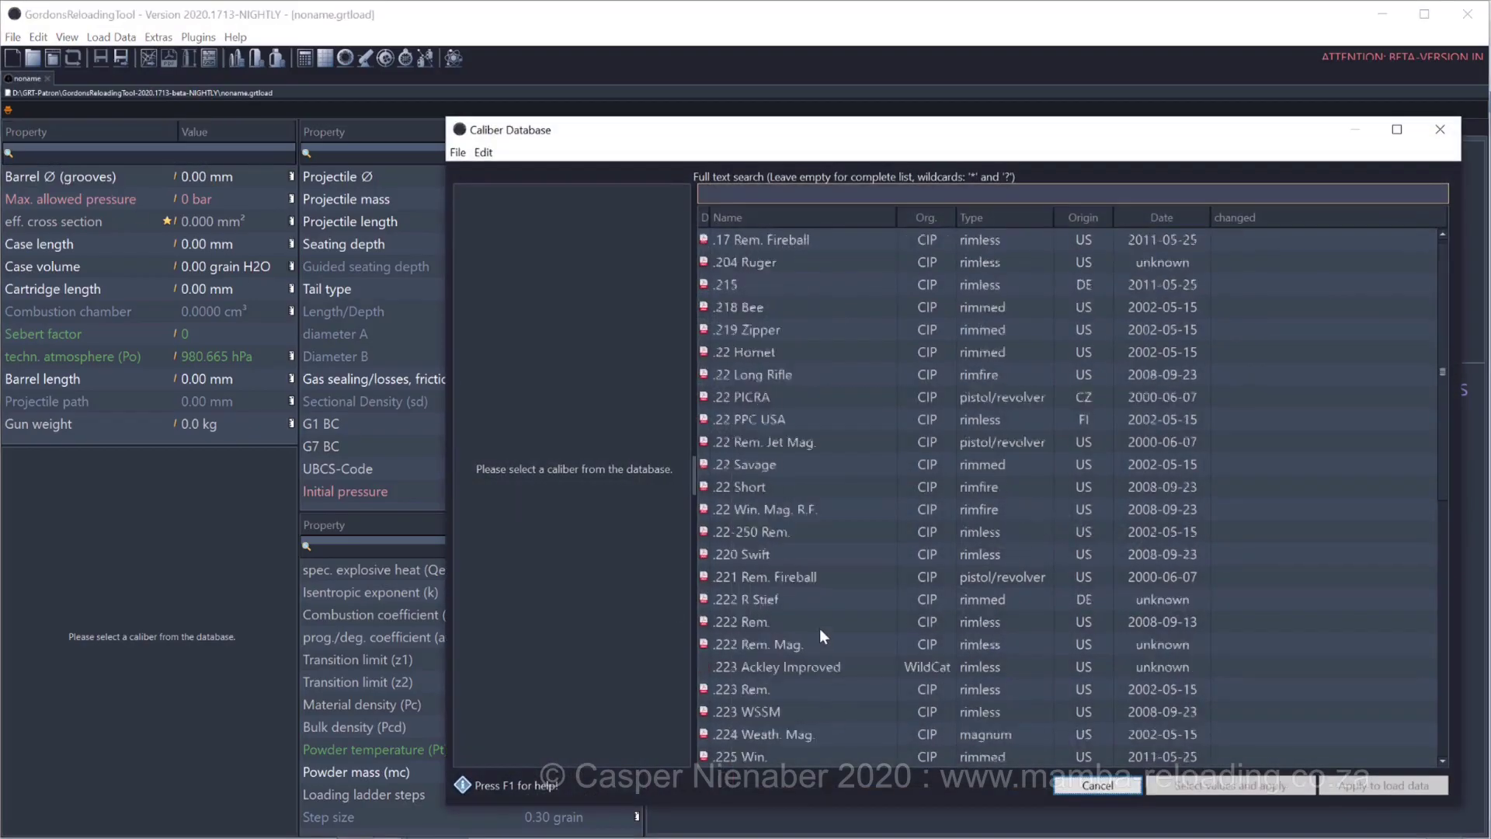
scroll(820, 630, down, 8)
scroll(819, 630, down, 7)
scroll(819, 627, down, 3)
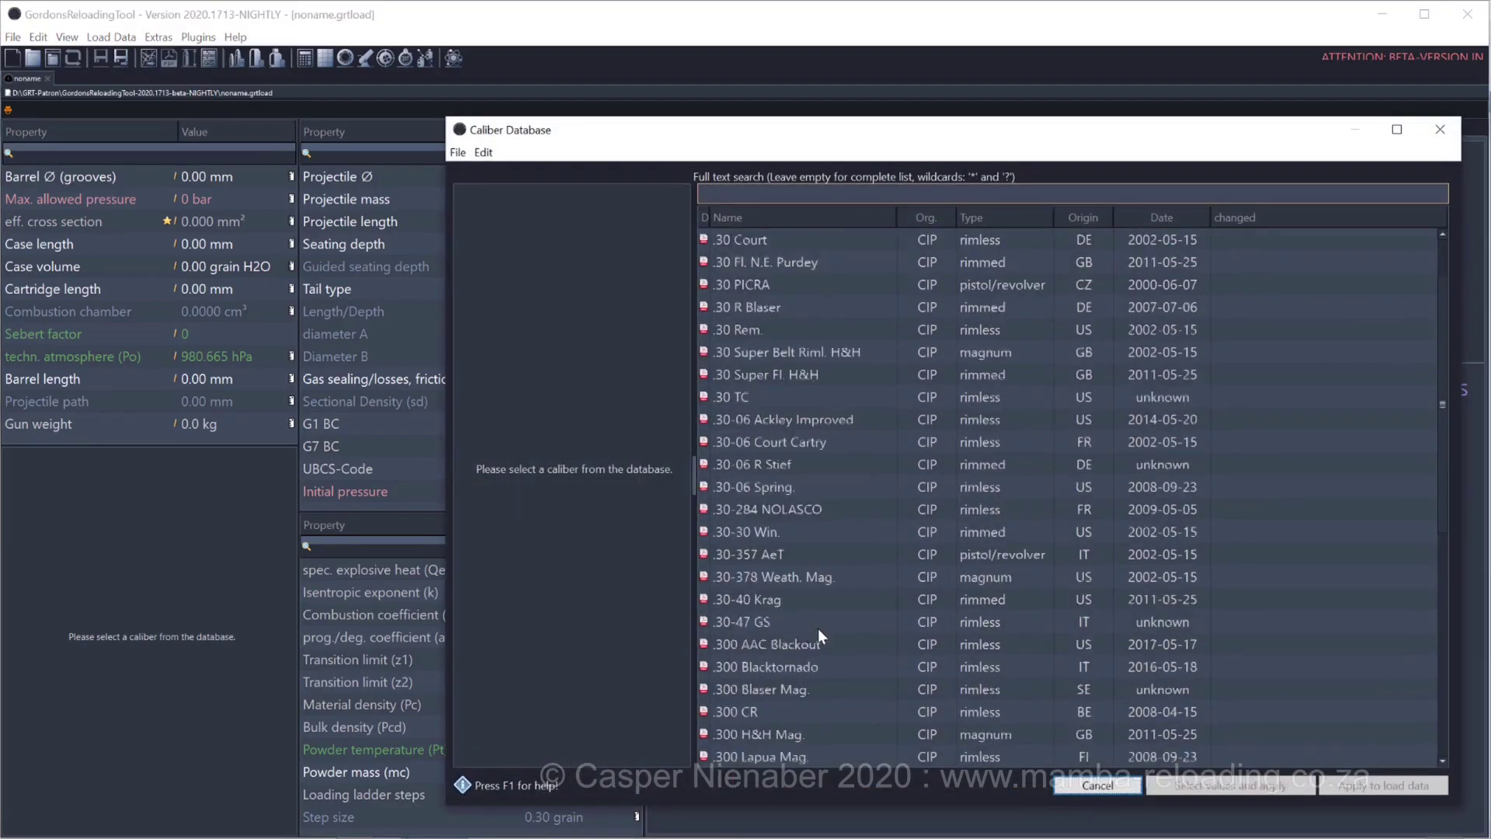
click(741, 489)
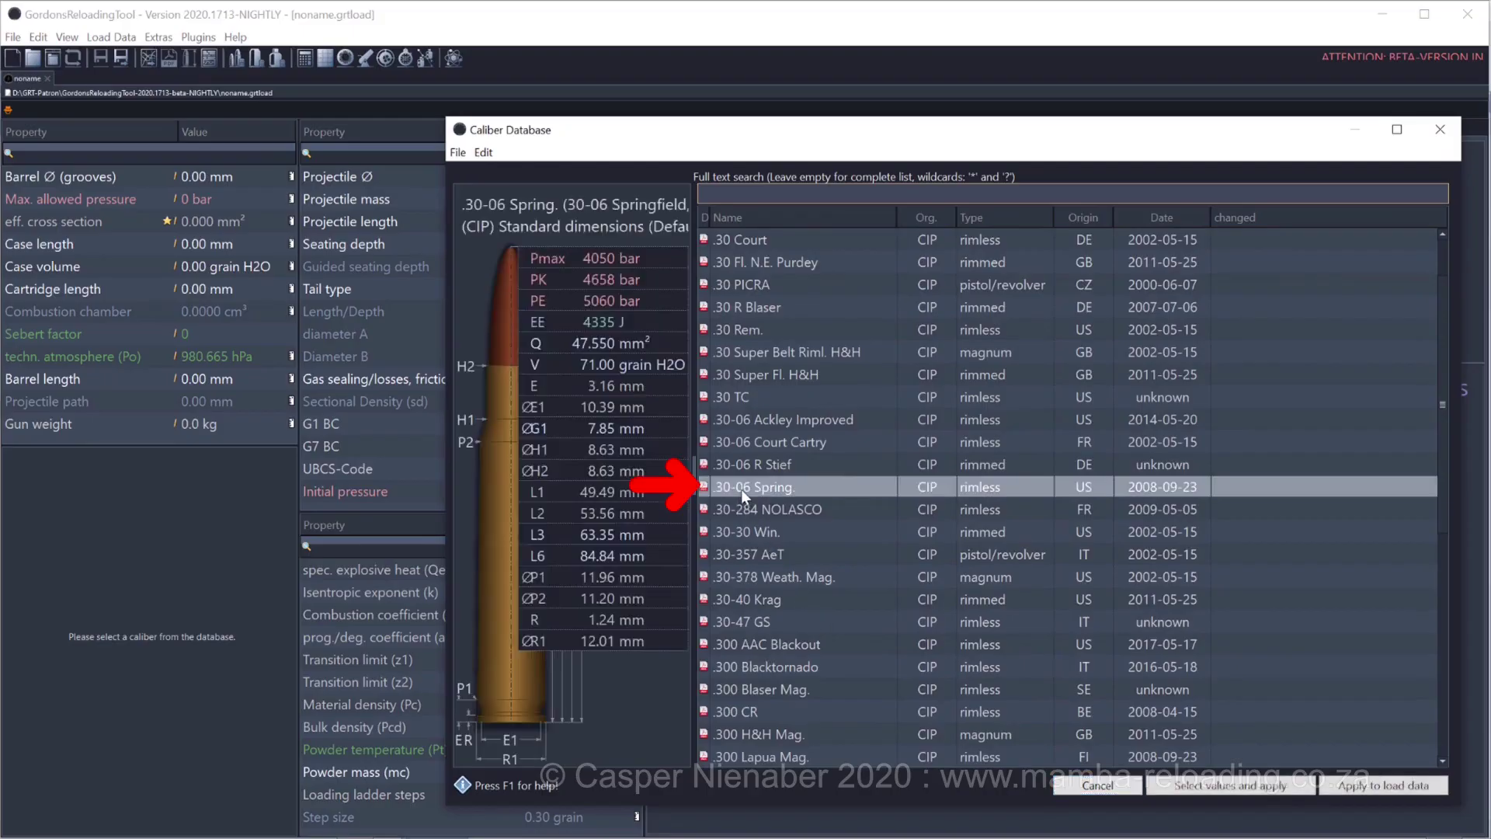
click(1228, 786)
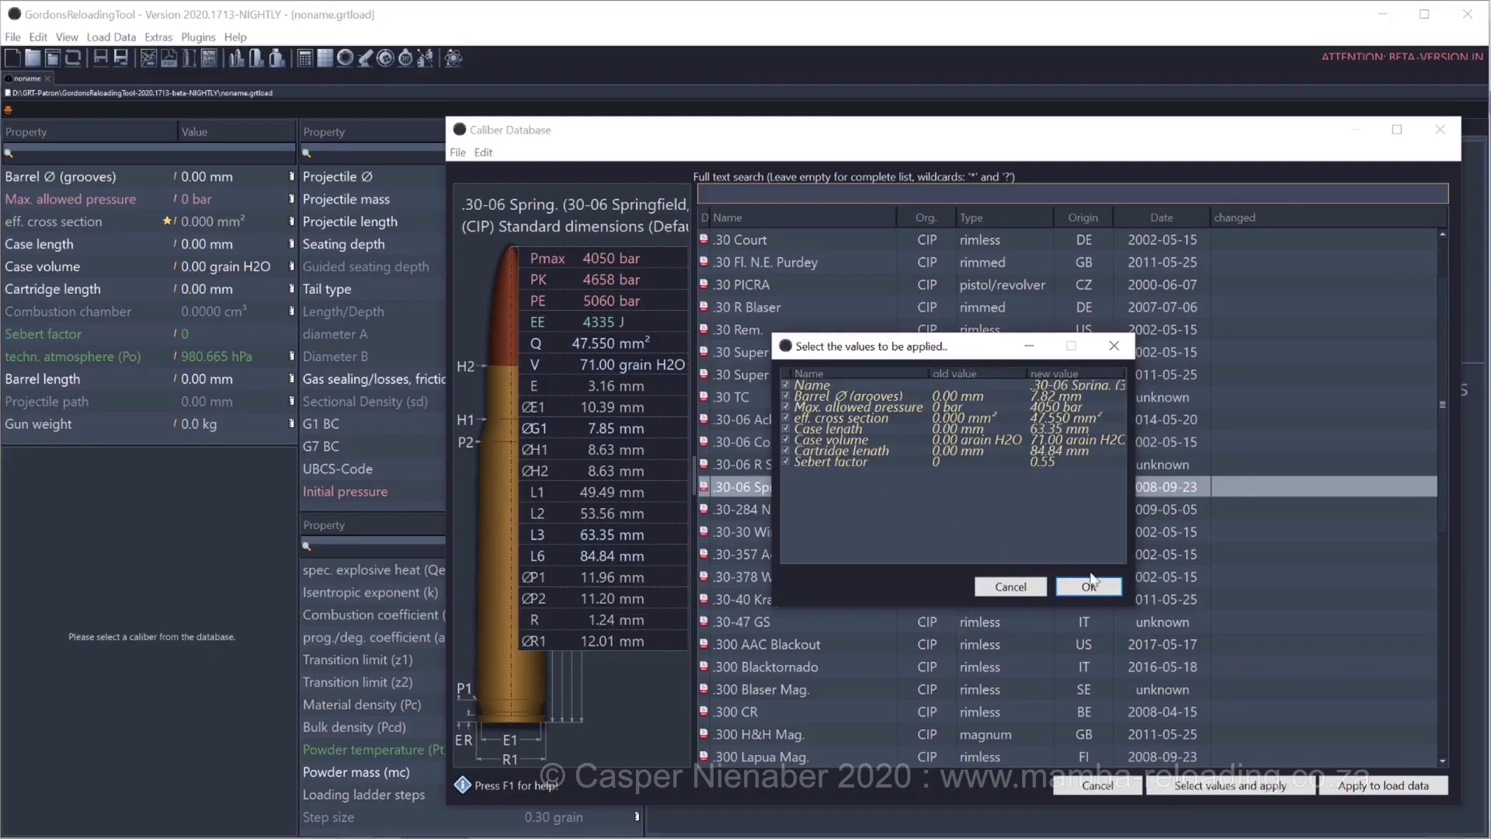
click(1099, 584)
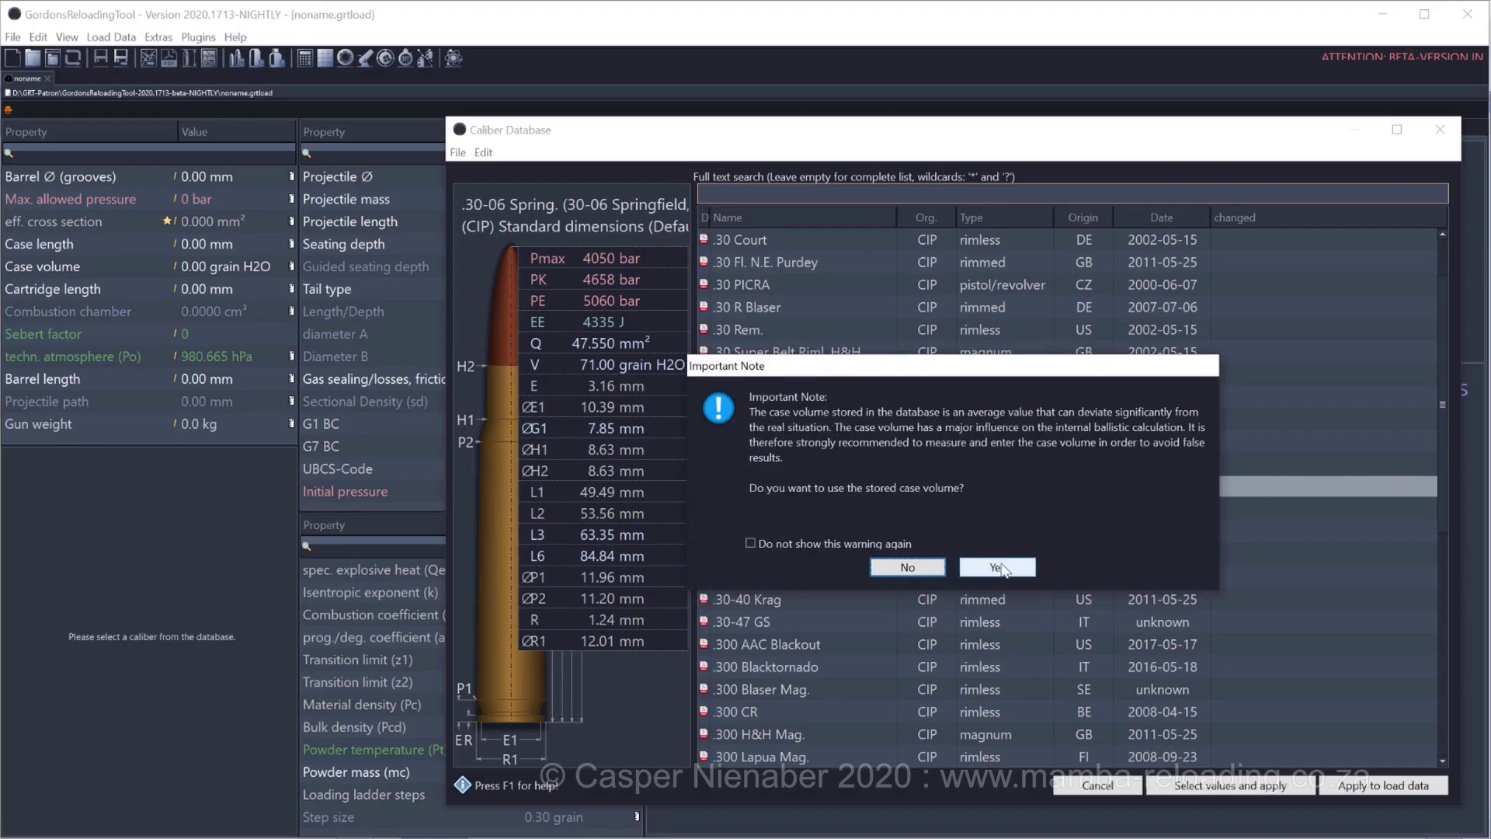
click(1000, 565)
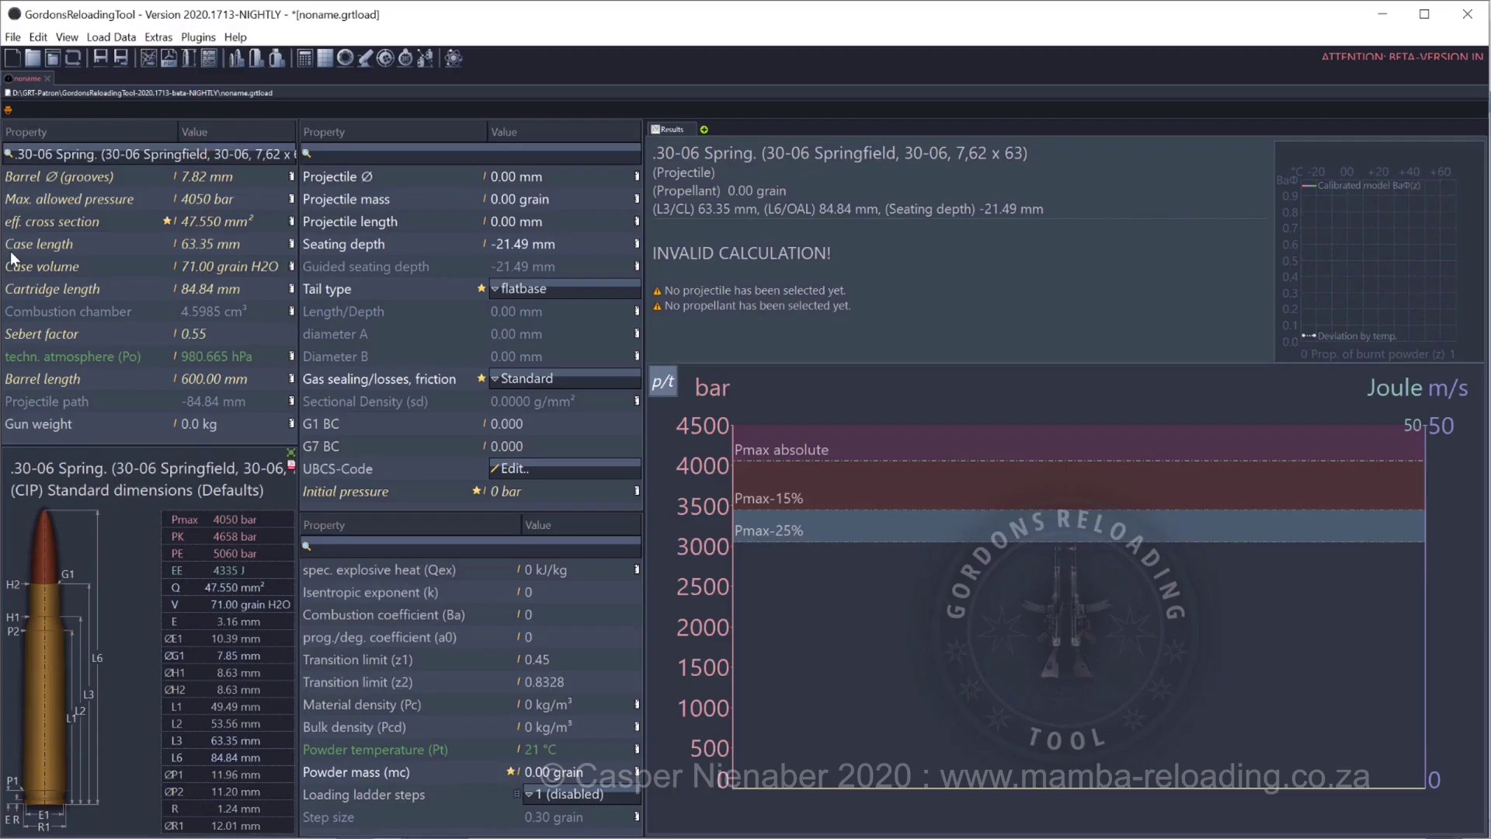
mouse_move(40, 244)
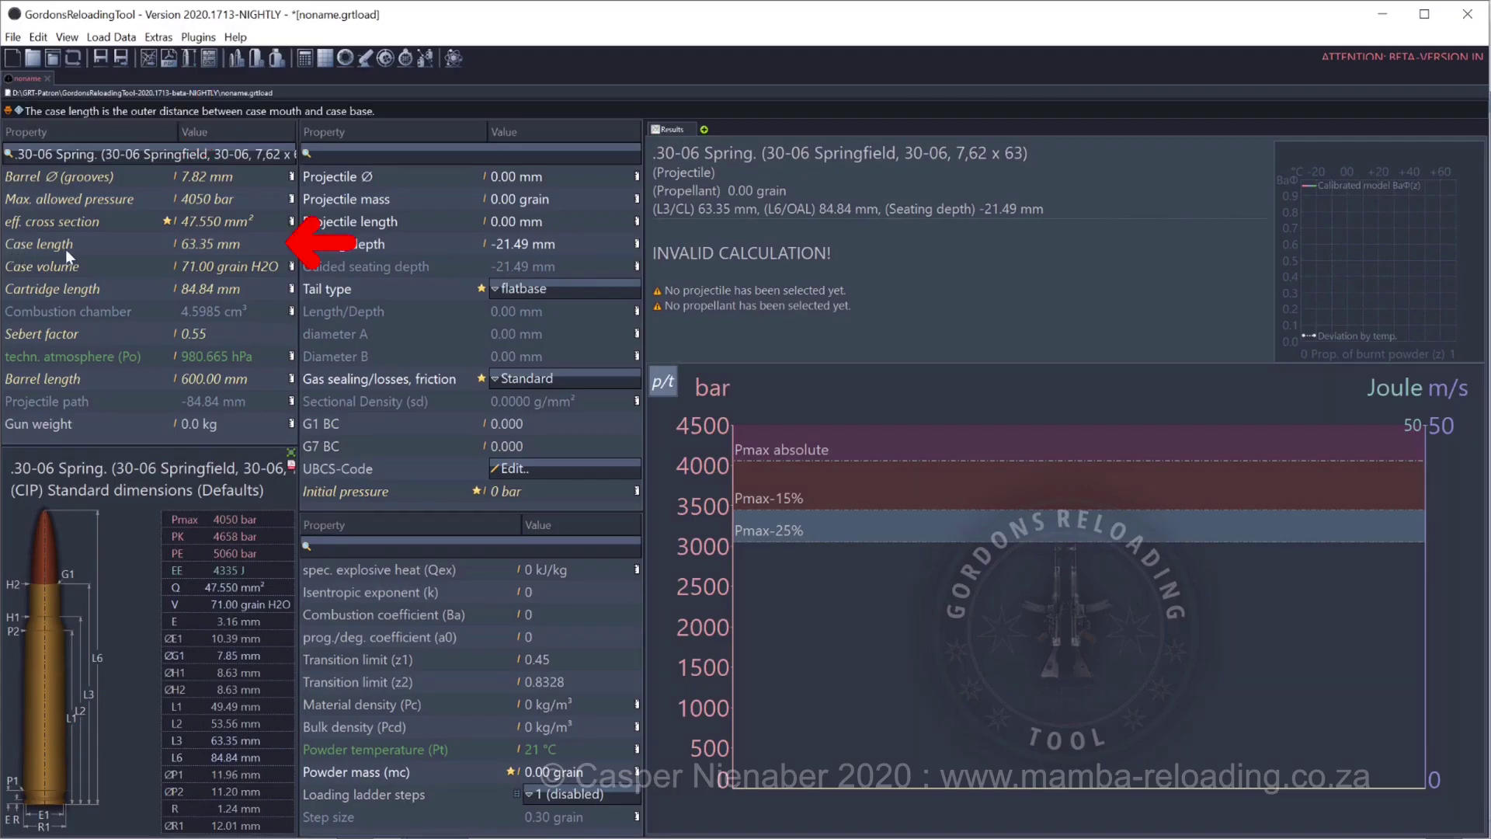
Set case length to 63.10 mm and case volume to 71.80 grain H2O
click(202, 243)
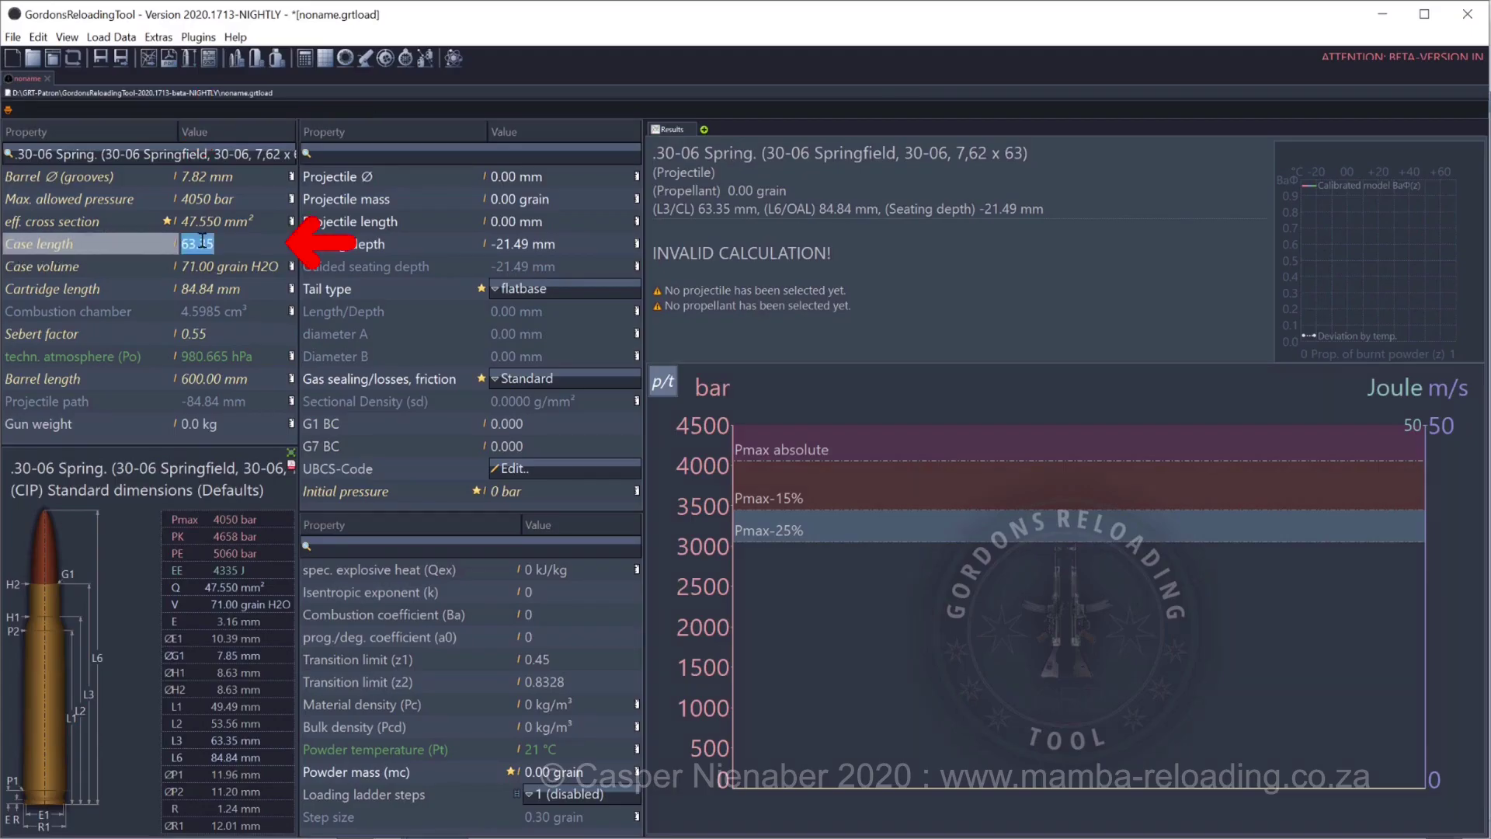
drag(202, 243, 246, 244)
text(1)
key(Return)
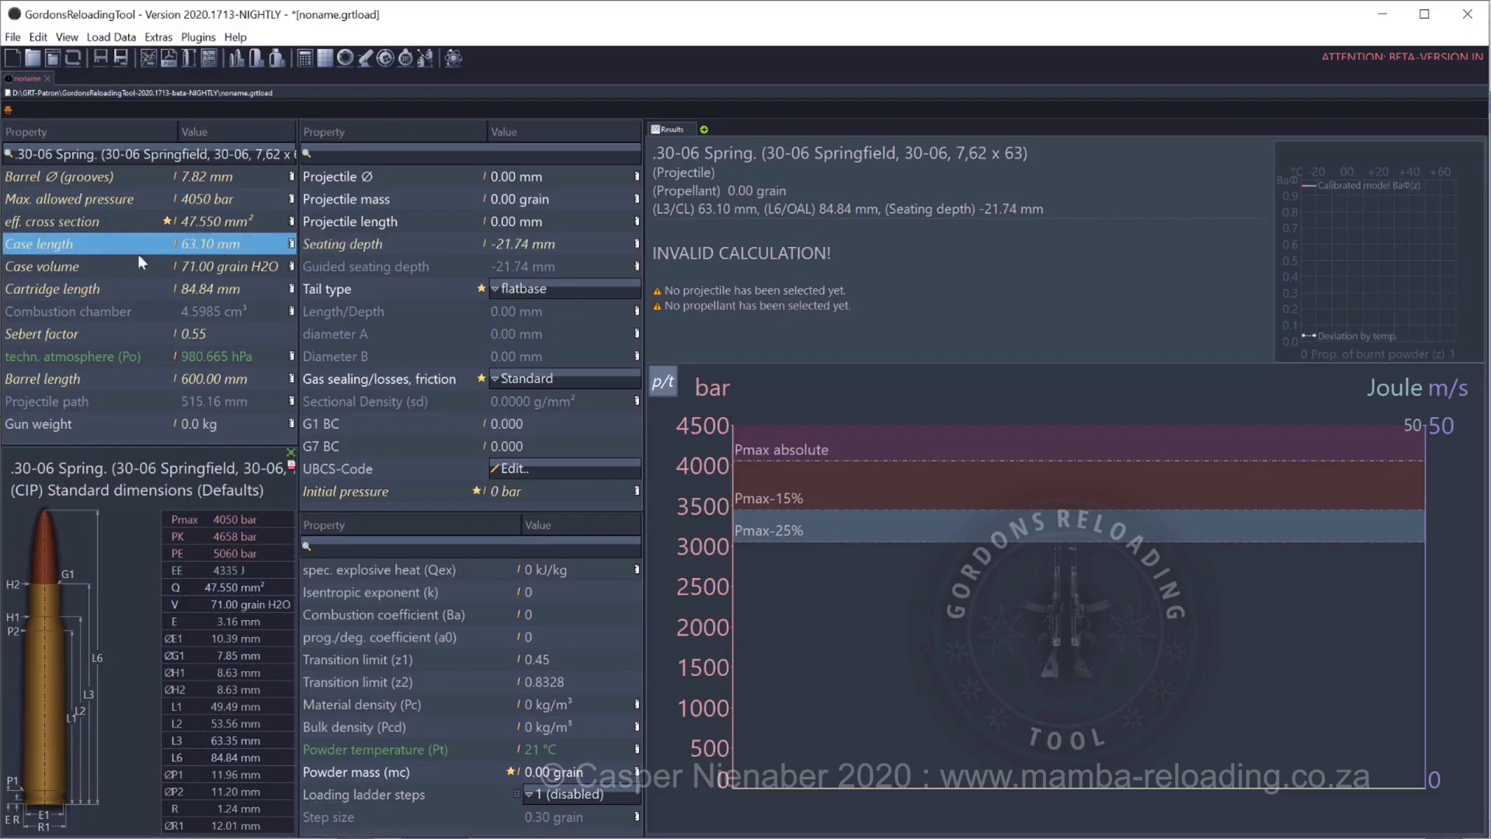
click(210, 268)
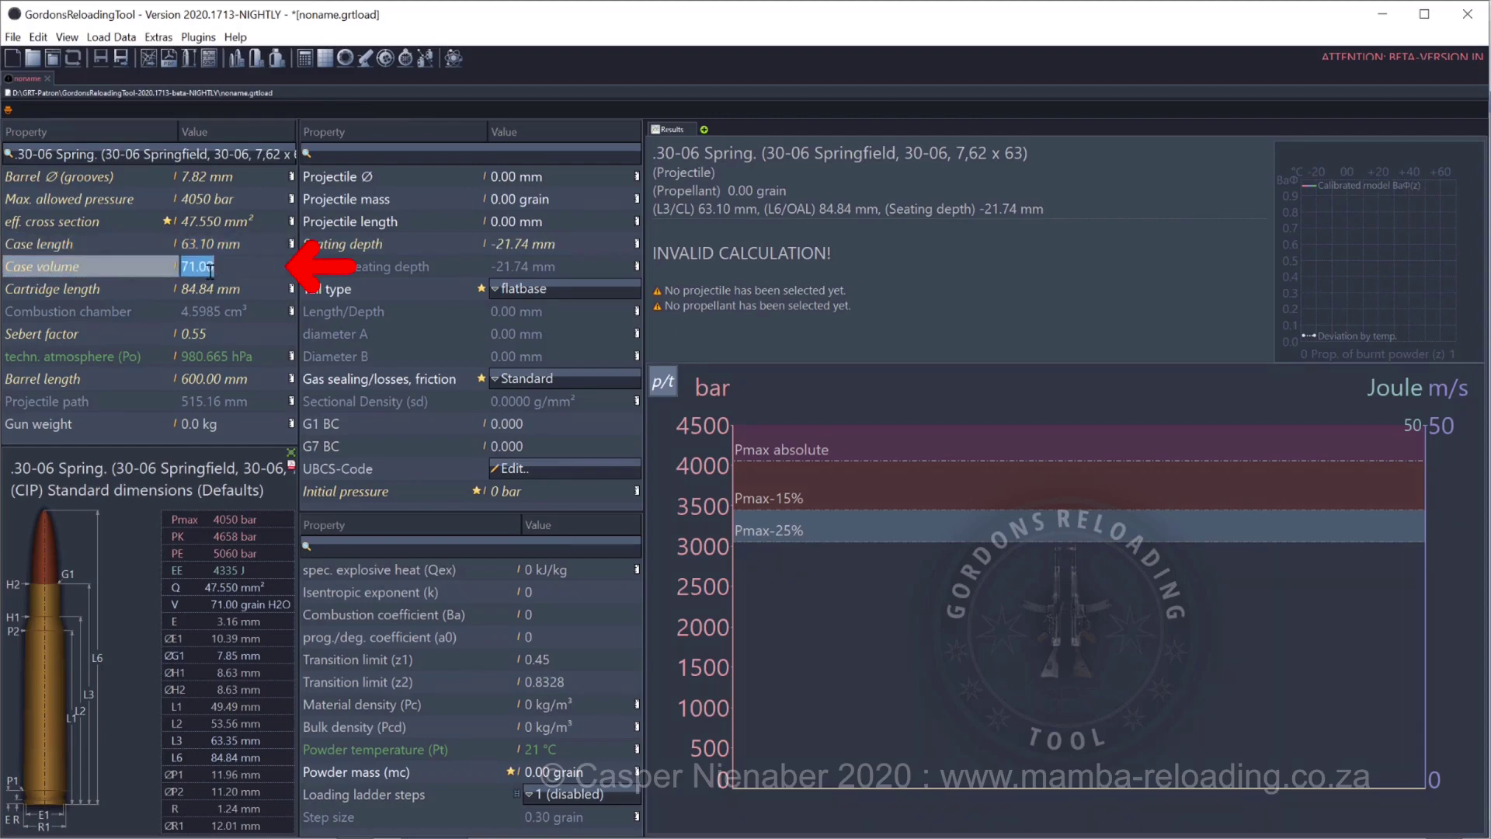
drag(198, 268, 222, 268)
text(8)
key(Return)
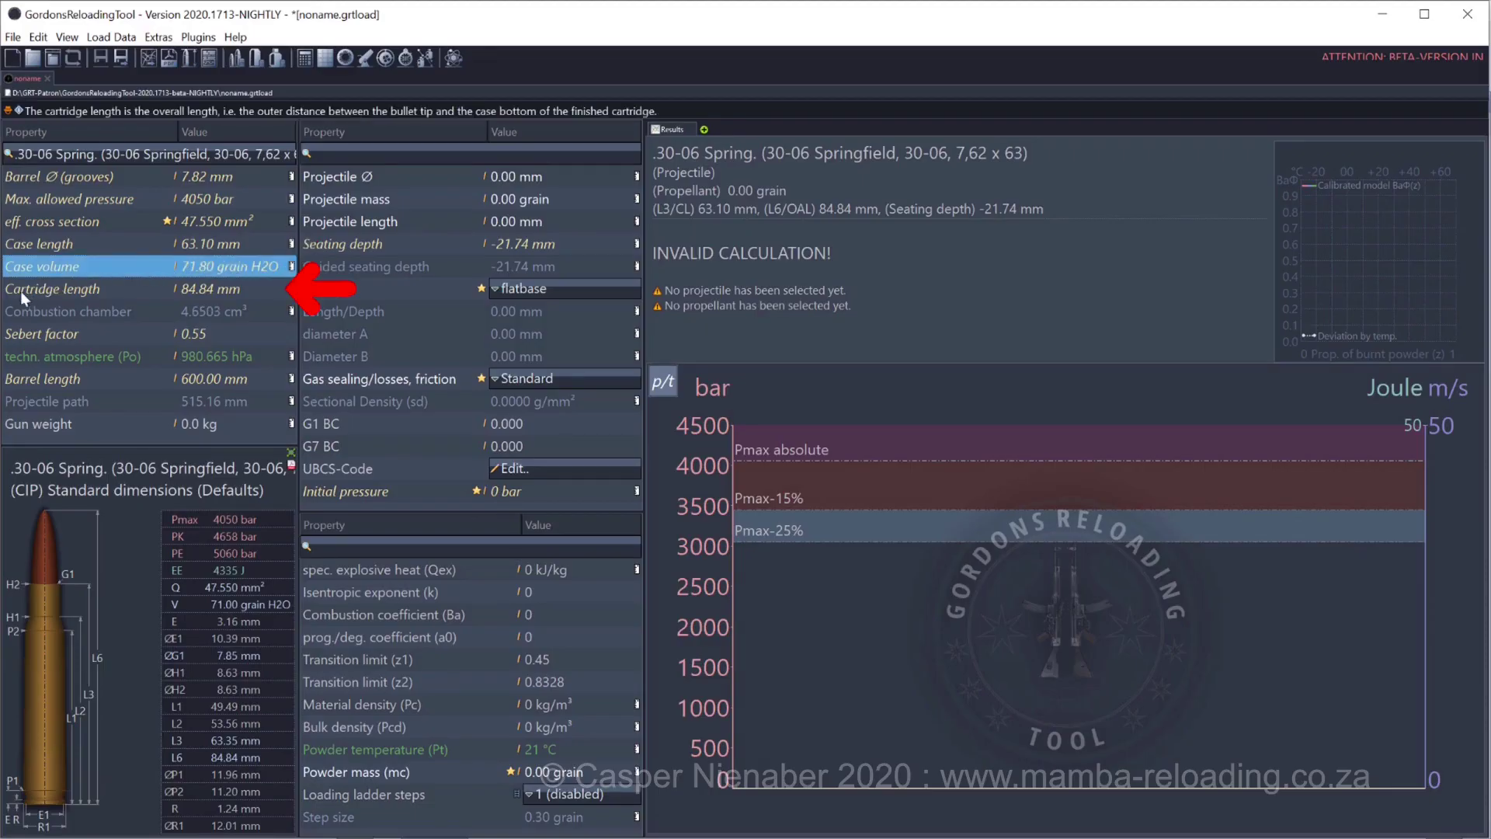
Set cartridge length to 81.00 mm and barrel length to 602.00 mm
click(214, 289)
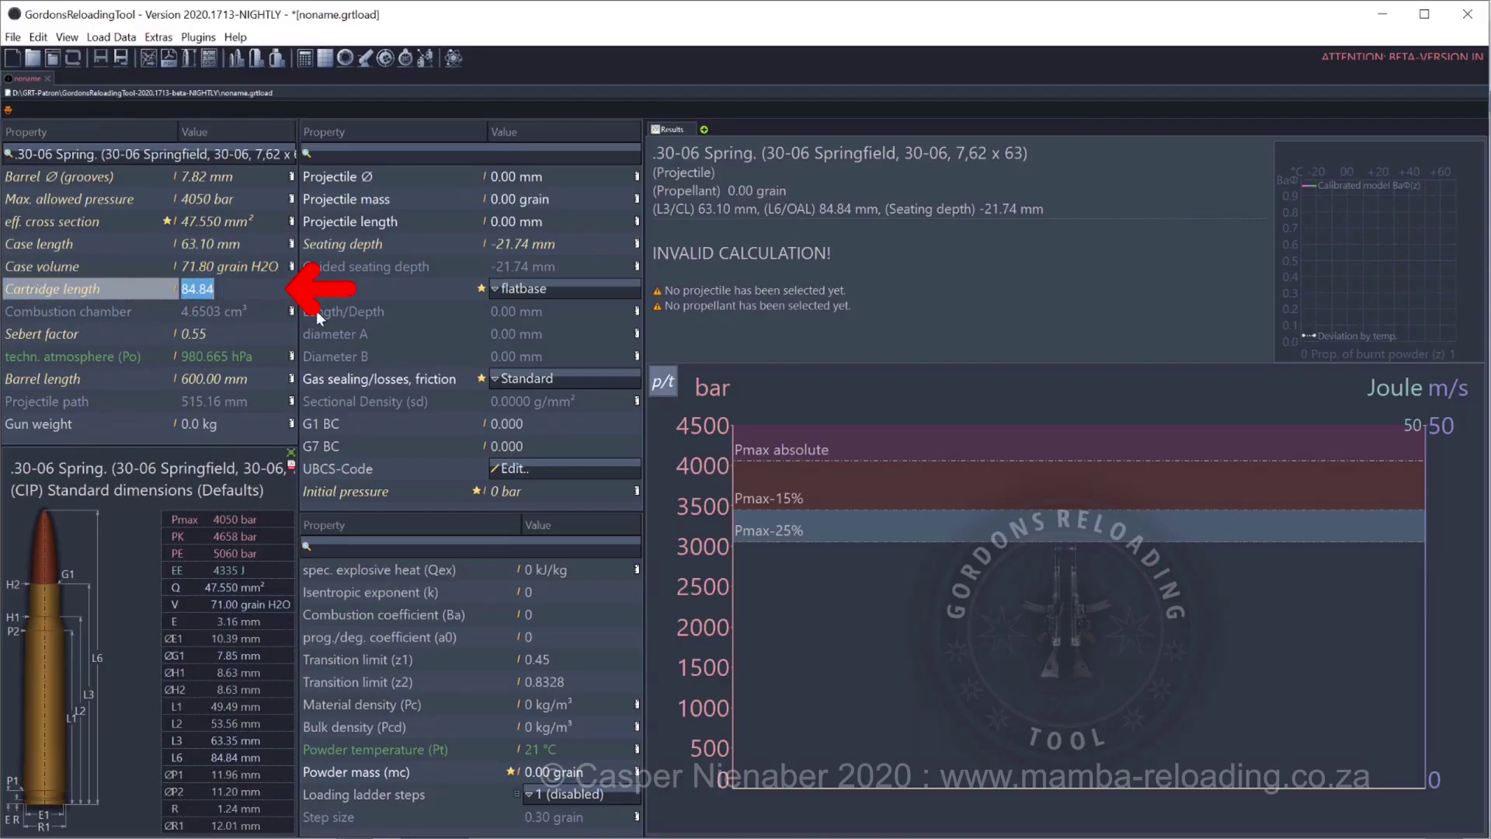
text(81)
key(Return)
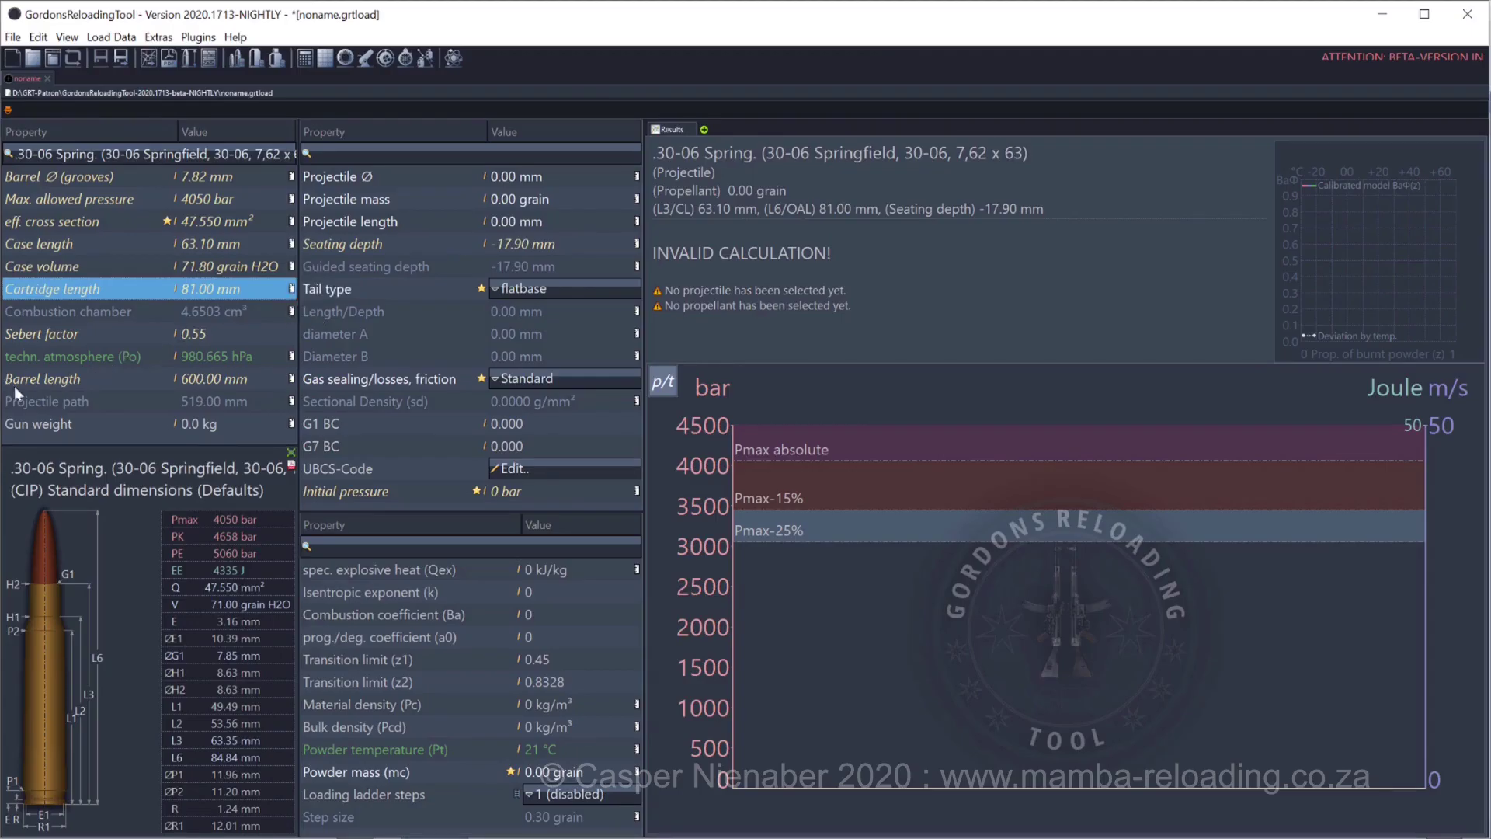
click(197, 379)
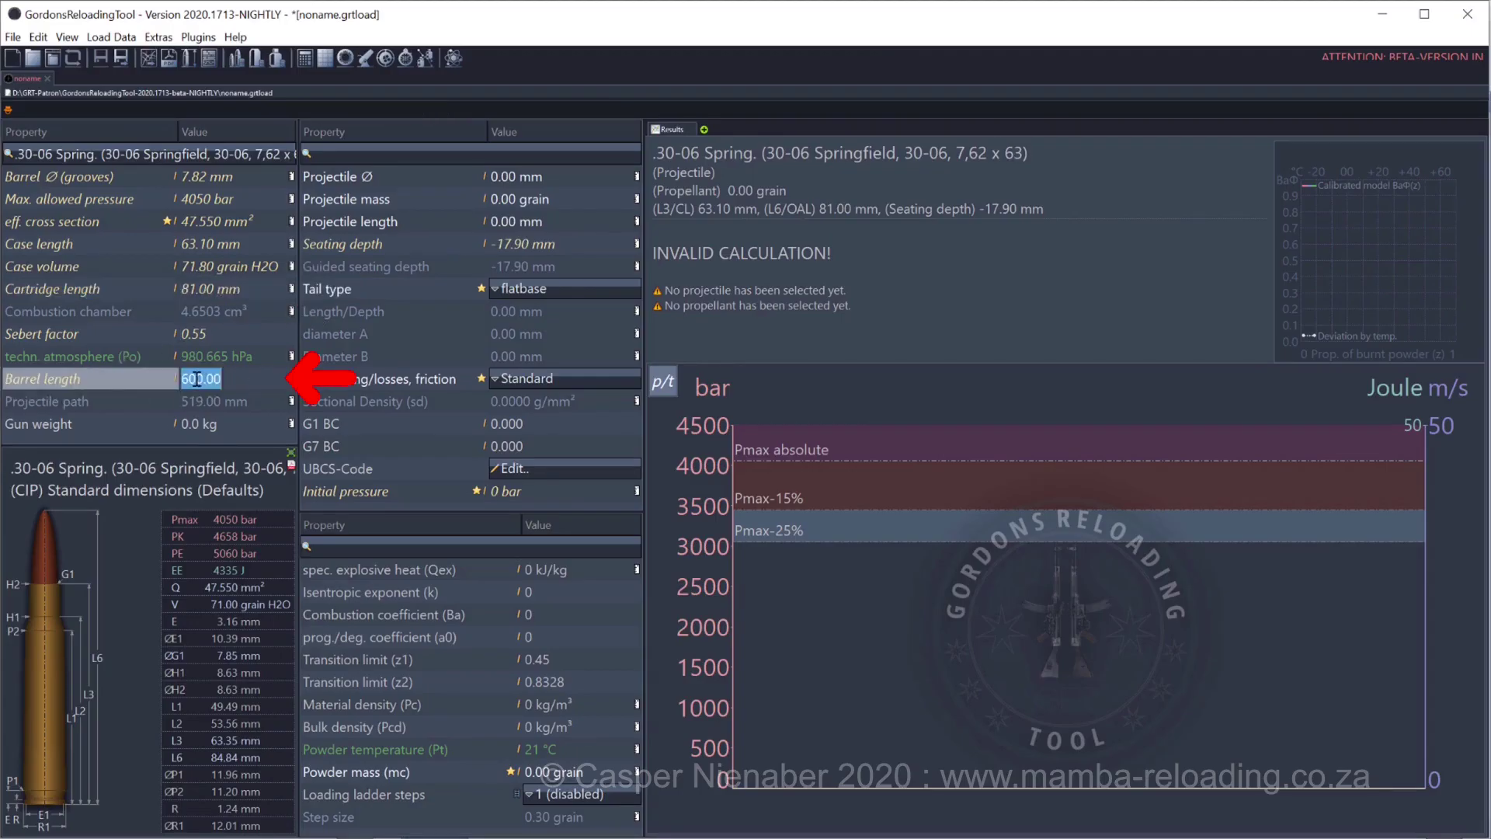
double_click(197, 379)
text(602)
key(Return)
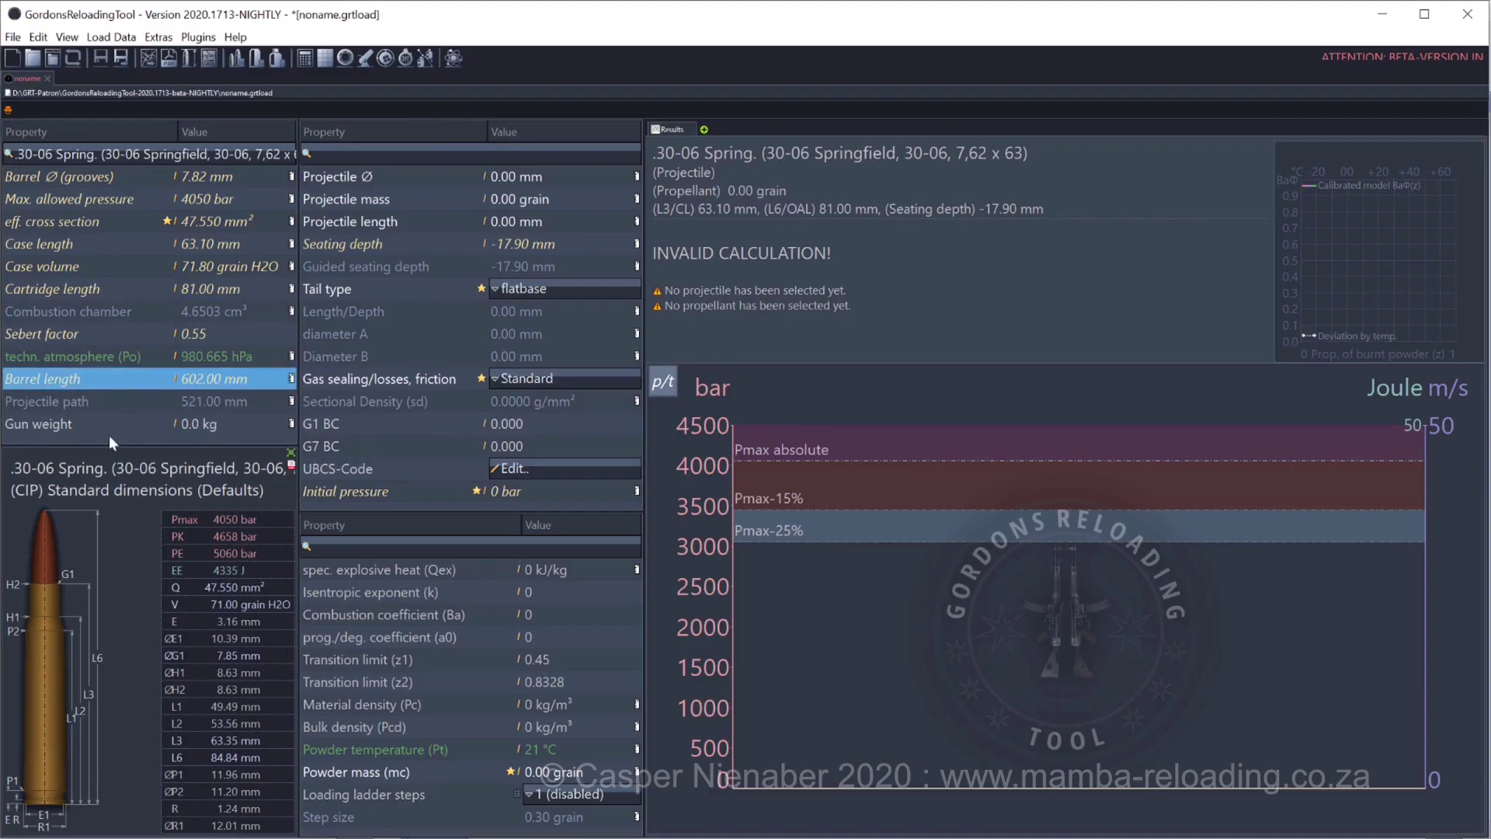
click(109, 436)
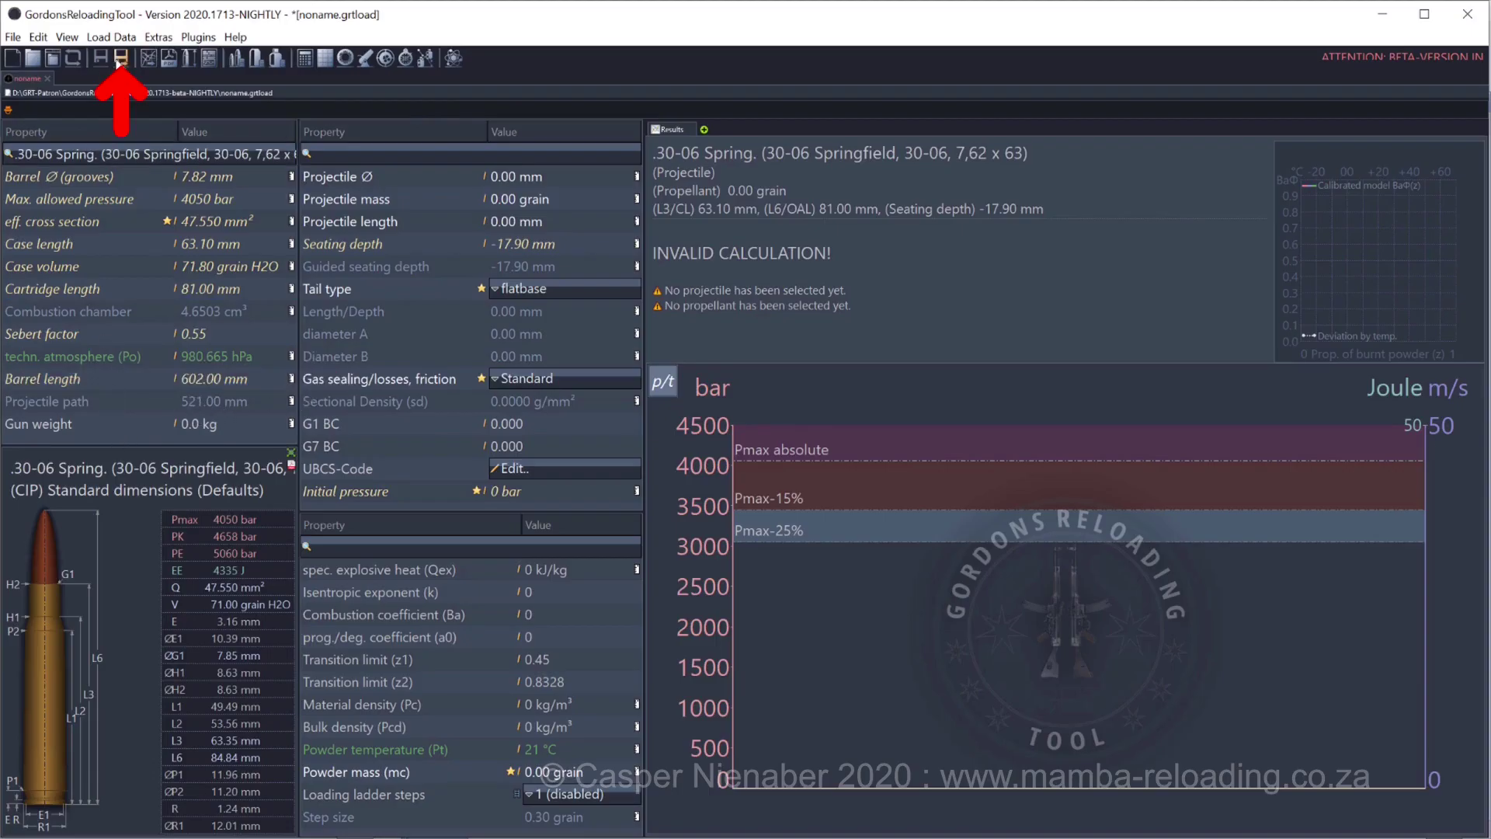
Save the load as 30-06a in the GRT-Patron GRT Data folder
click(120, 61)
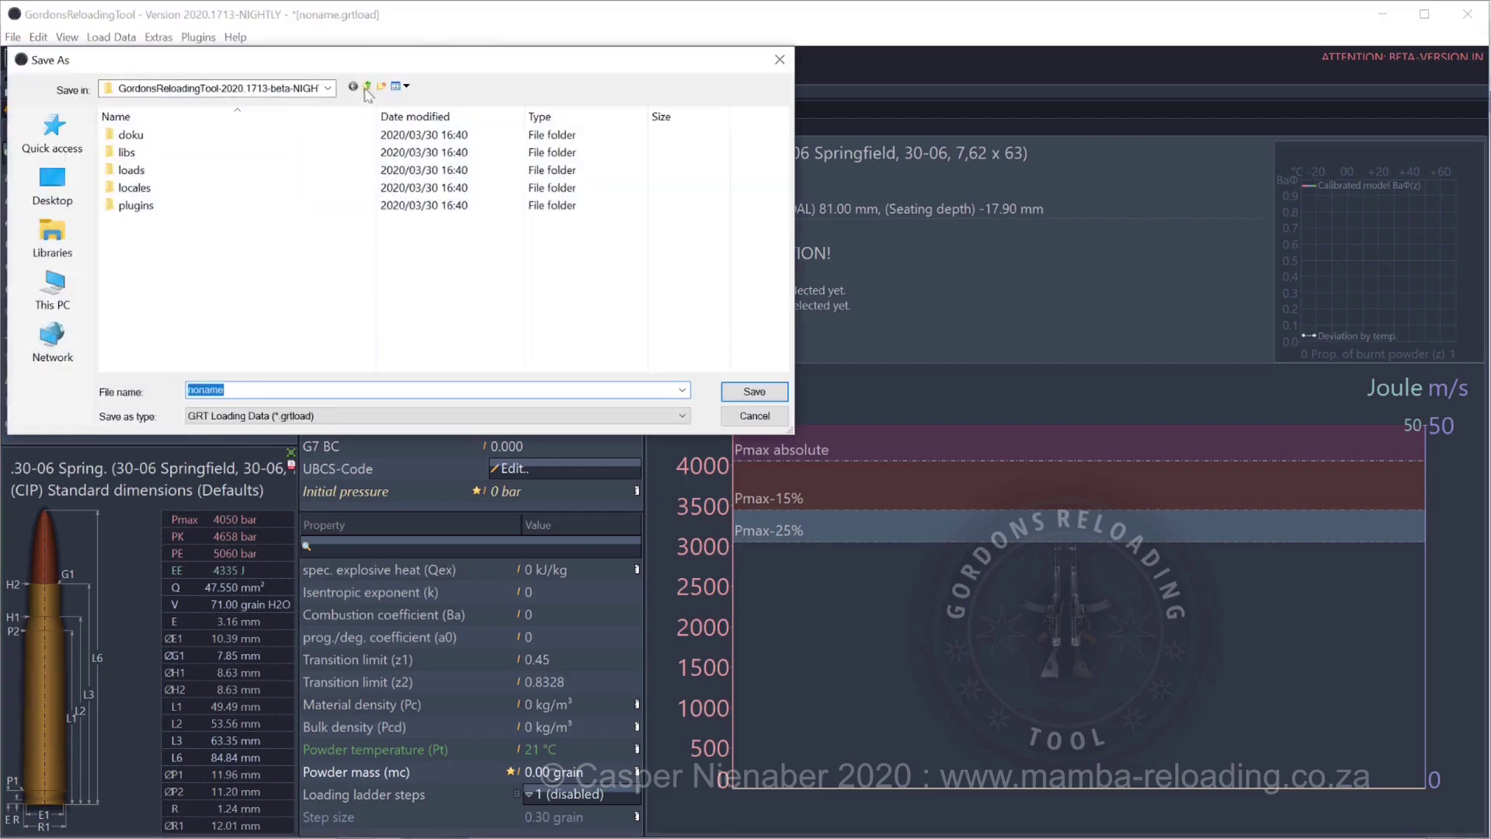
click(367, 85)
double_click(185, 154)
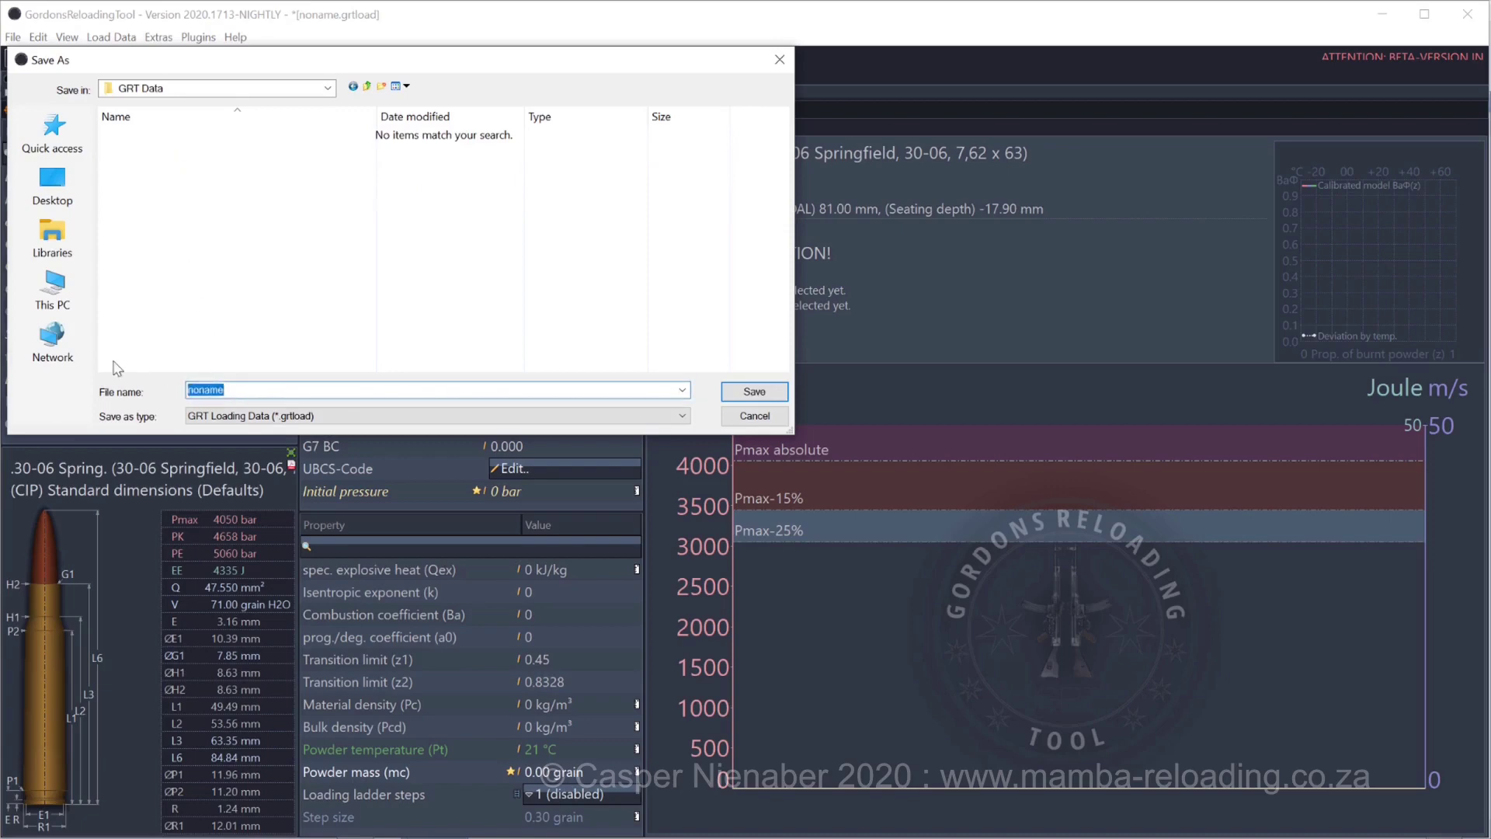
text(30-06)
text(a)
key(Return)
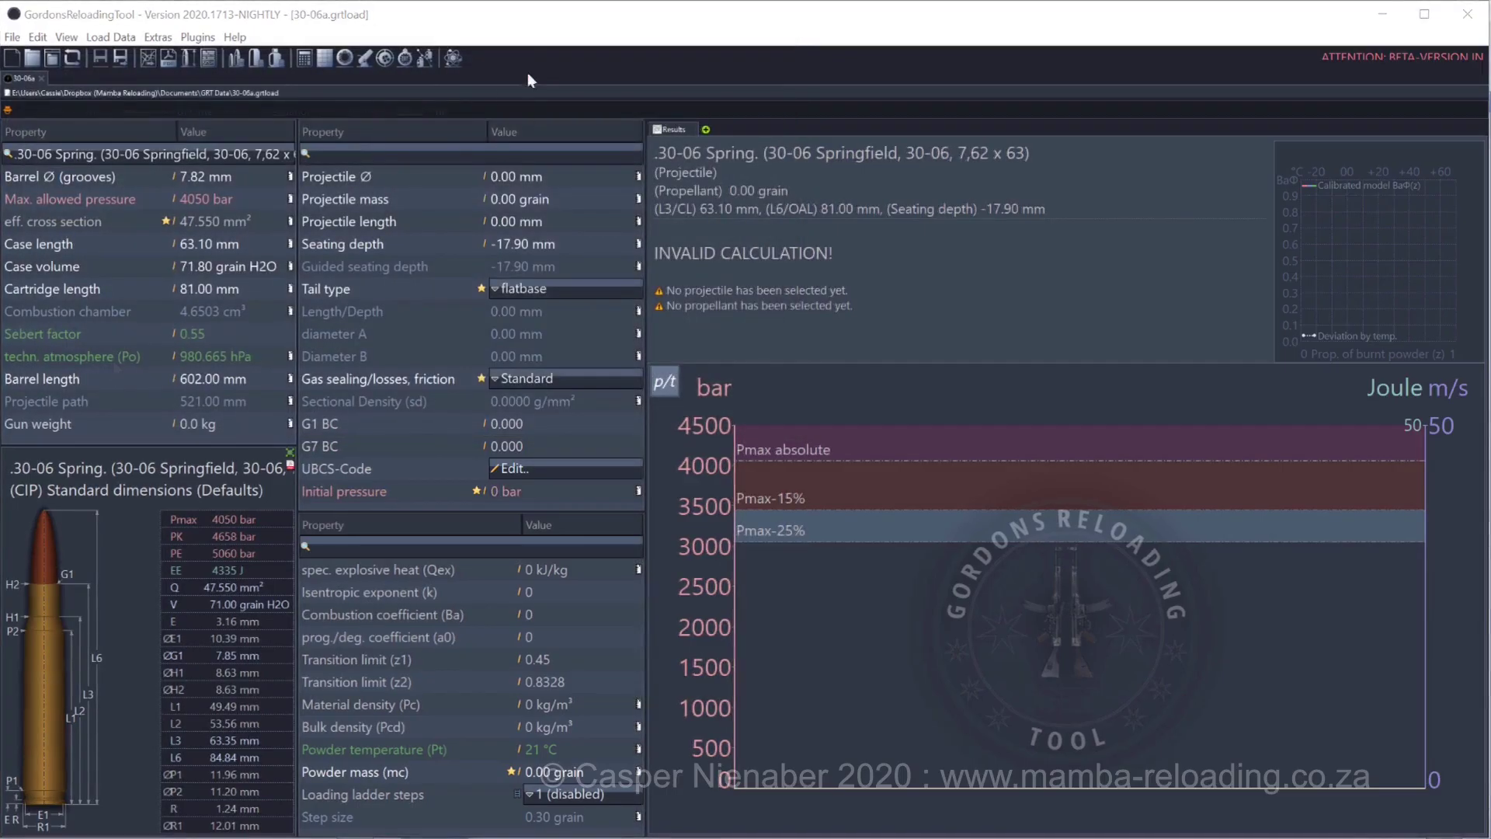
Apply the Lapua Scenar GB422 167-grain projectile from the database and save the load
click(451, 160)
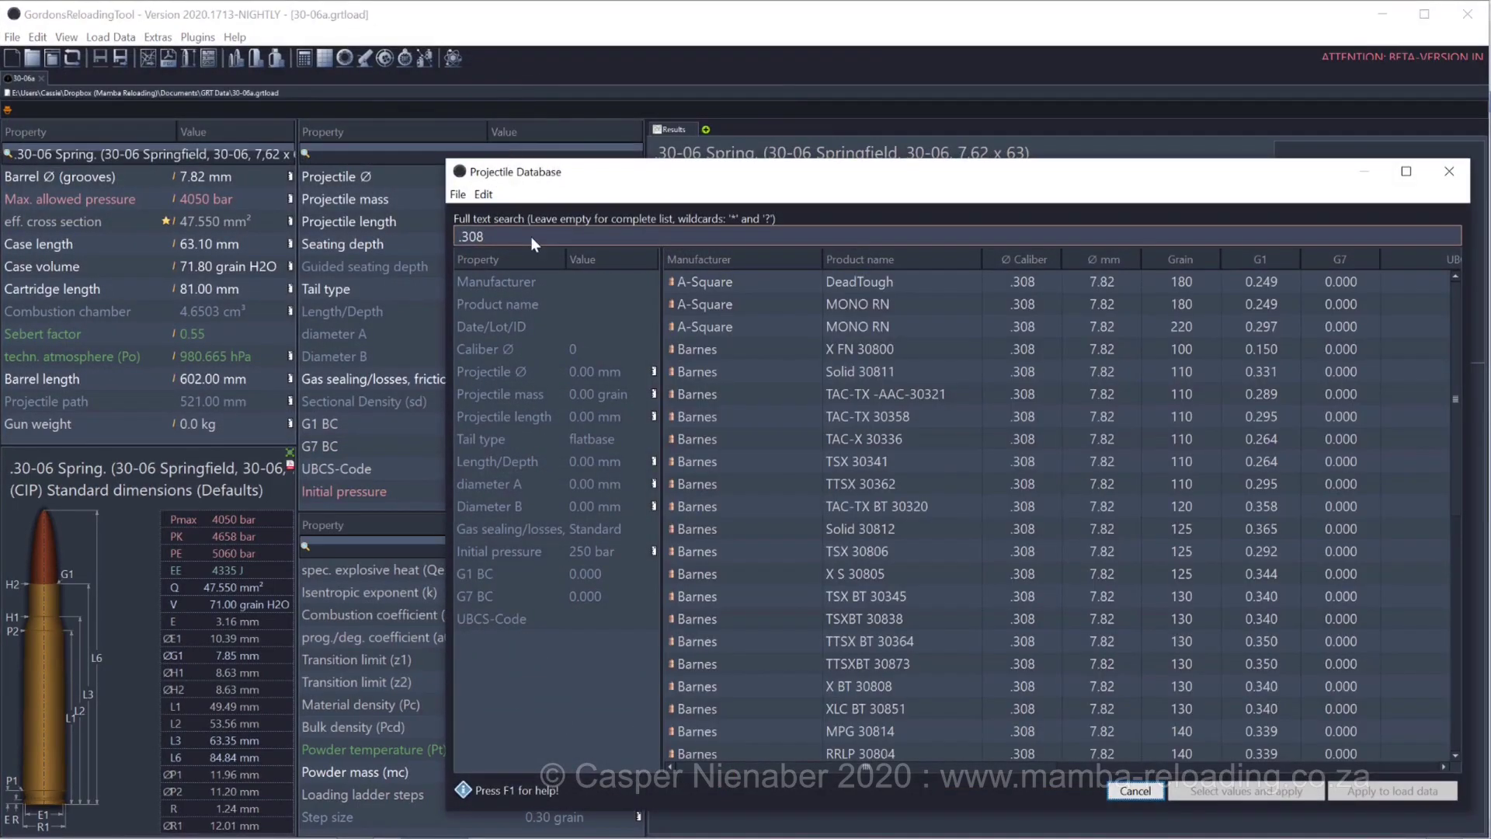
text(La)
text(pua)
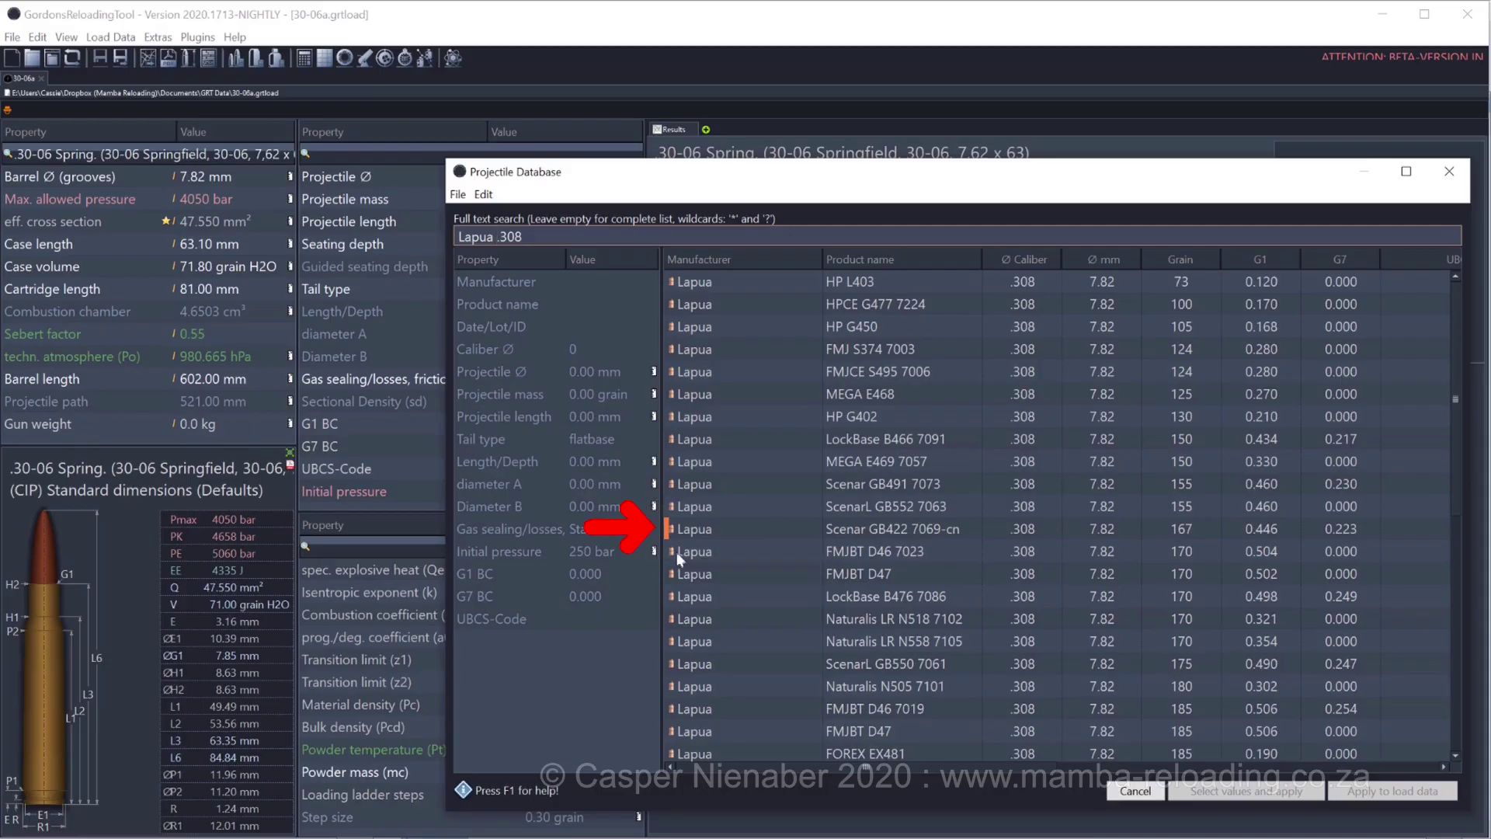
click(855, 533)
click(1226, 792)
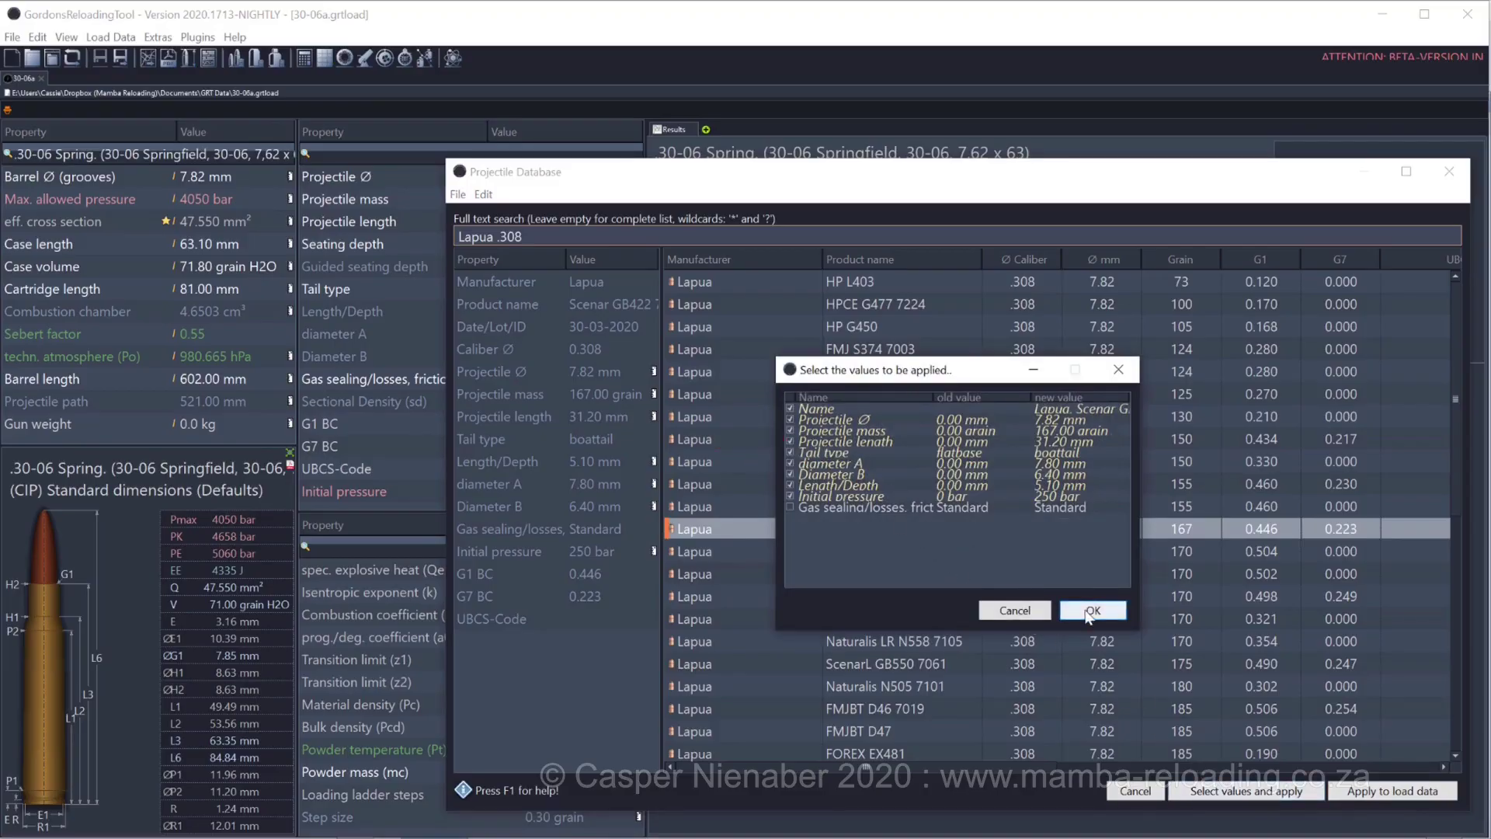
click(1087, 611)
click(1001, 589)
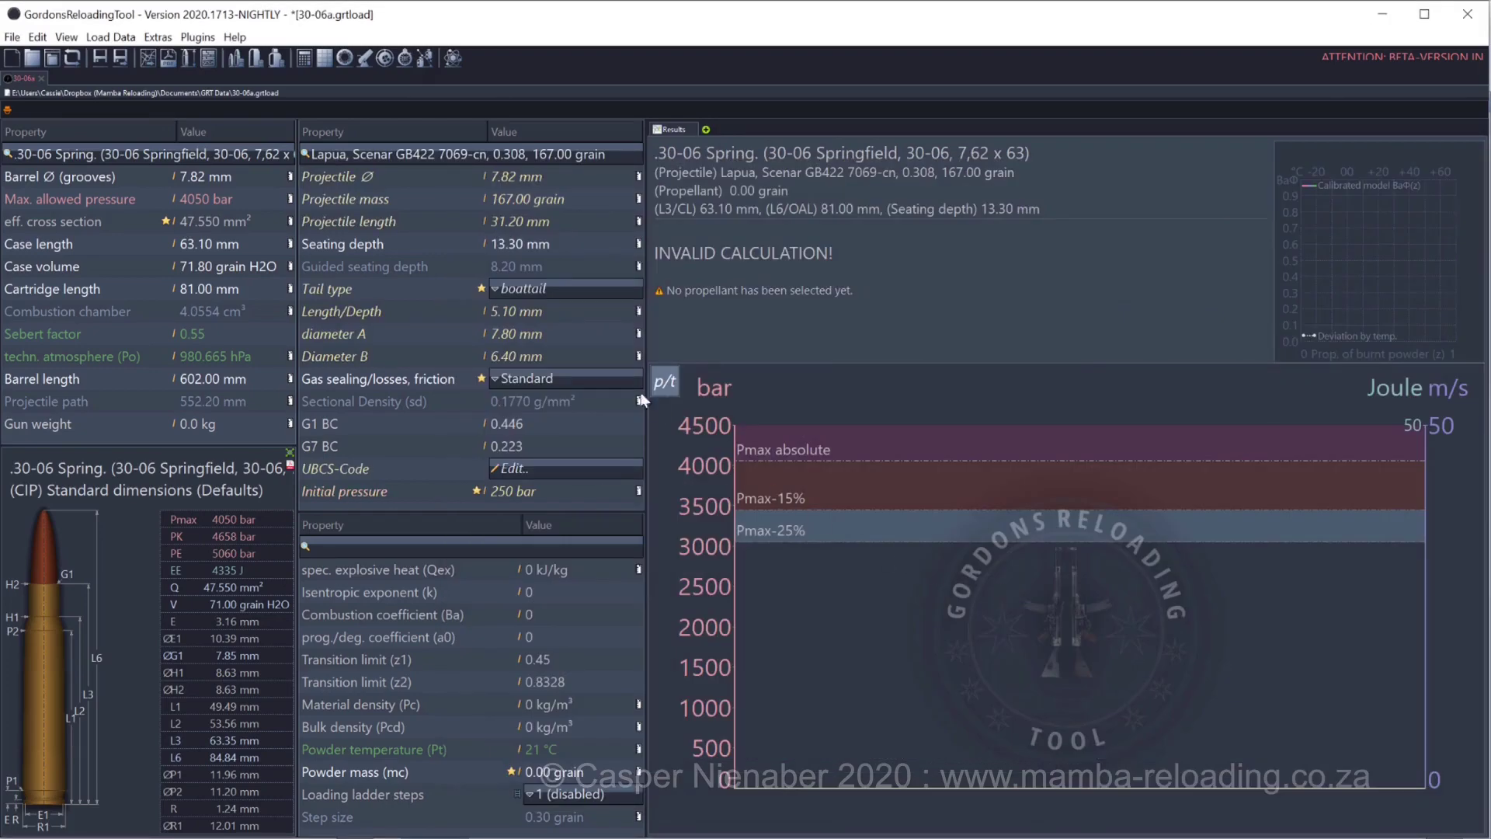
click(100, 60)
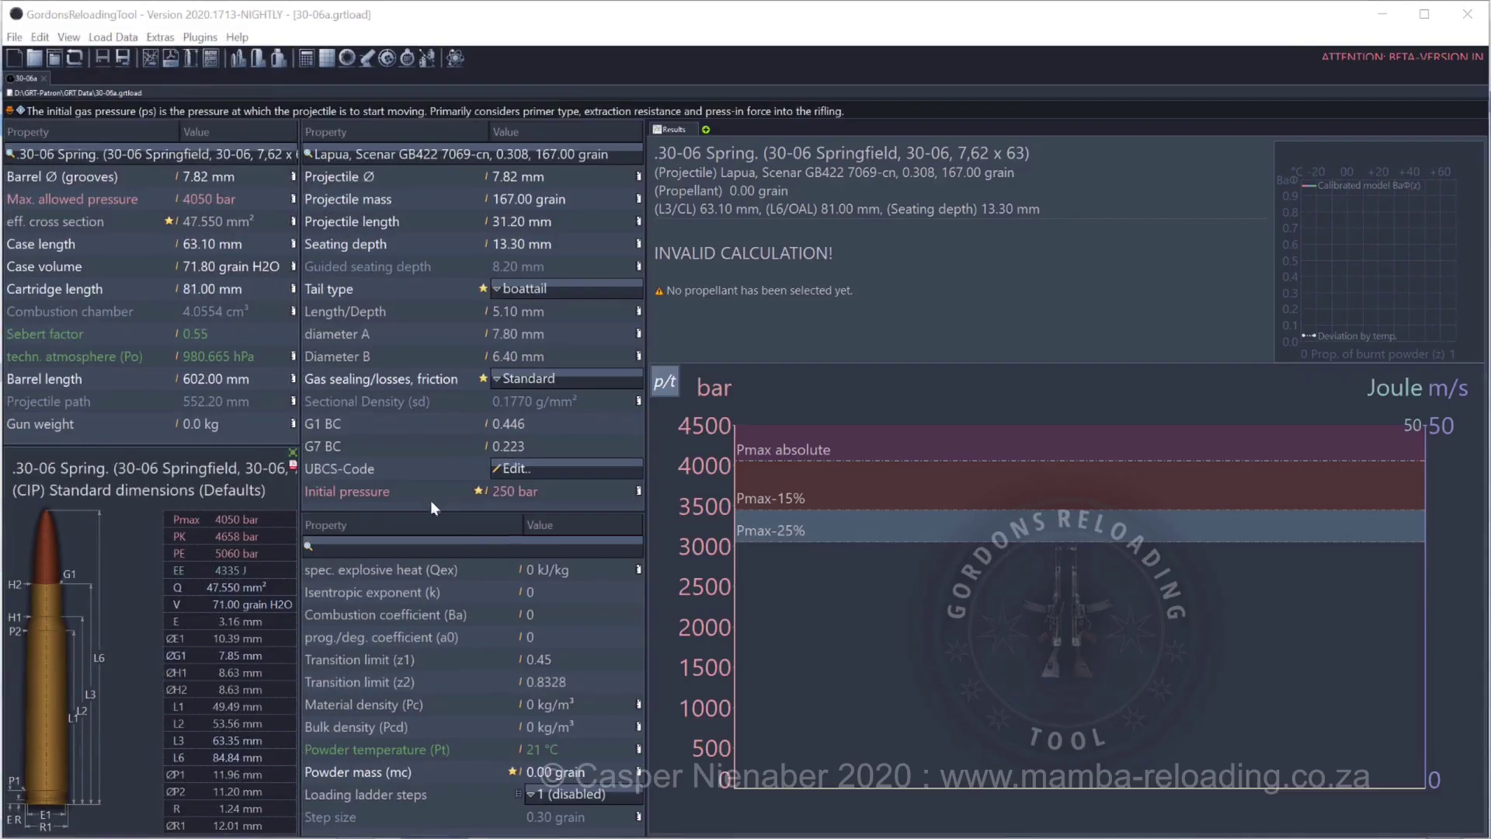
Choose Somchem S365 from the propellant database as the load's powder
click(420, 547)
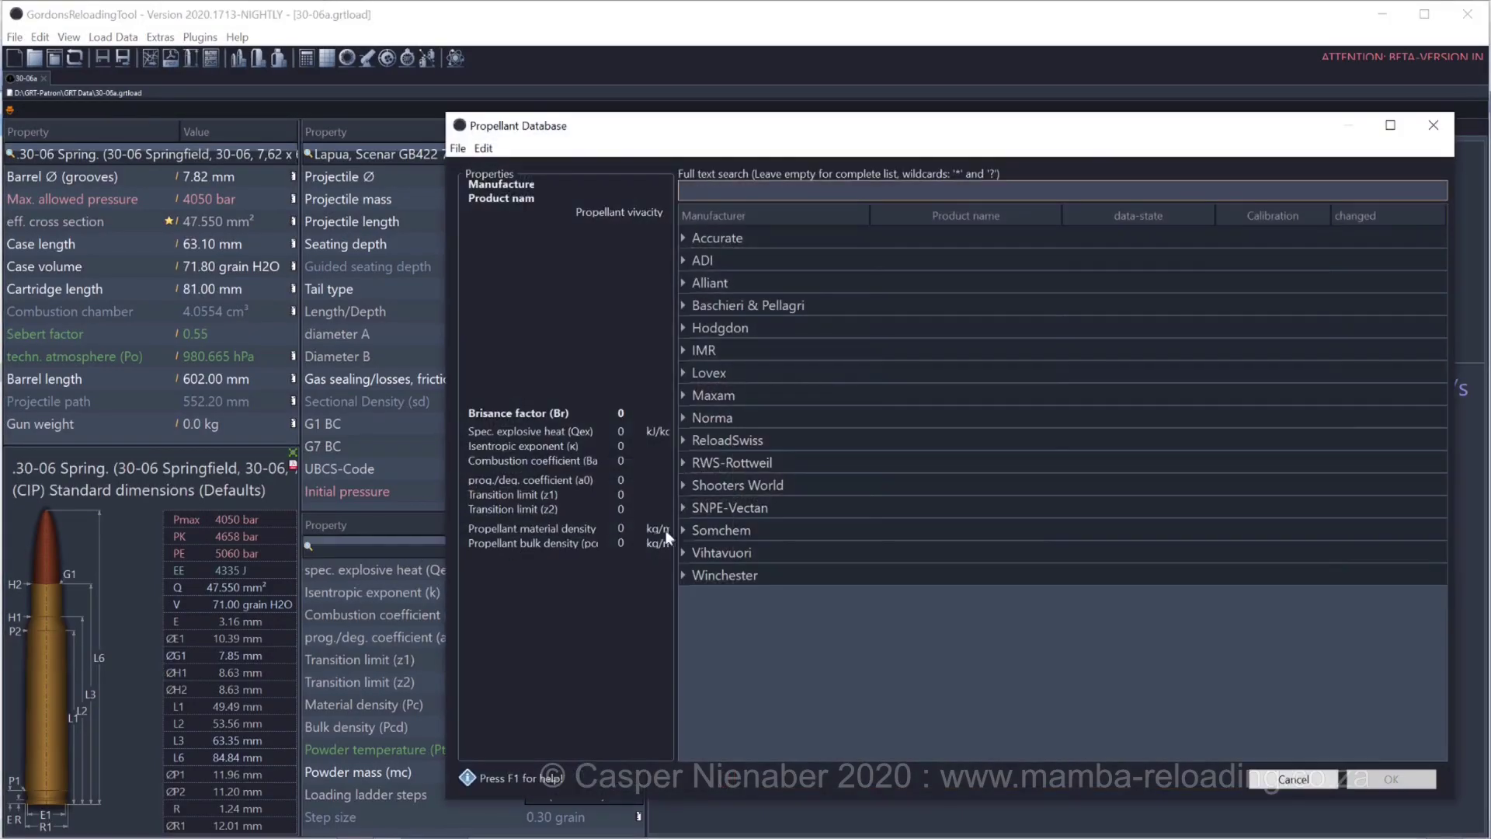
double_click(732, 532)
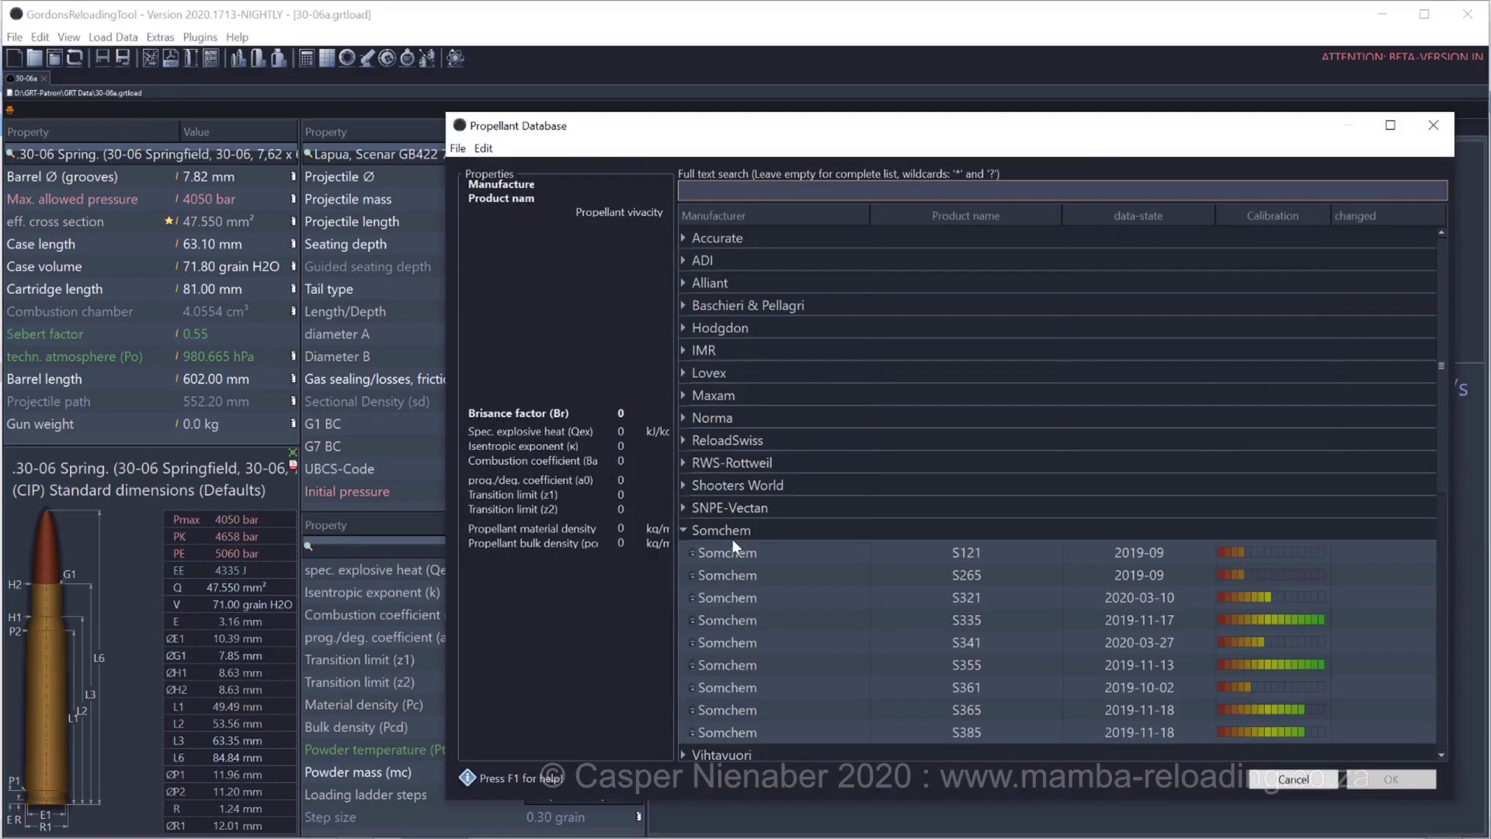
click(973, 709)
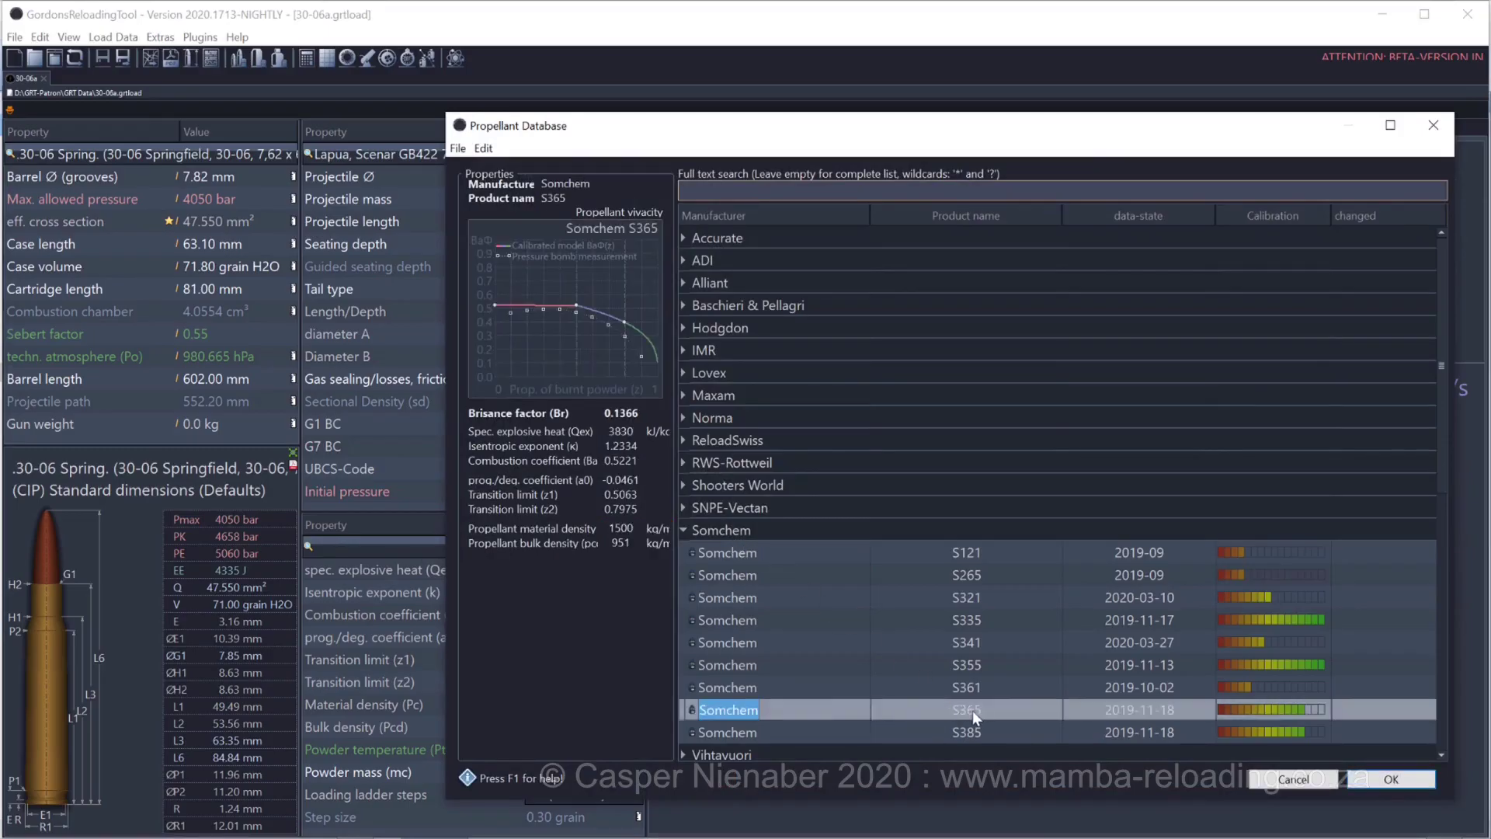
click(1368, 779)
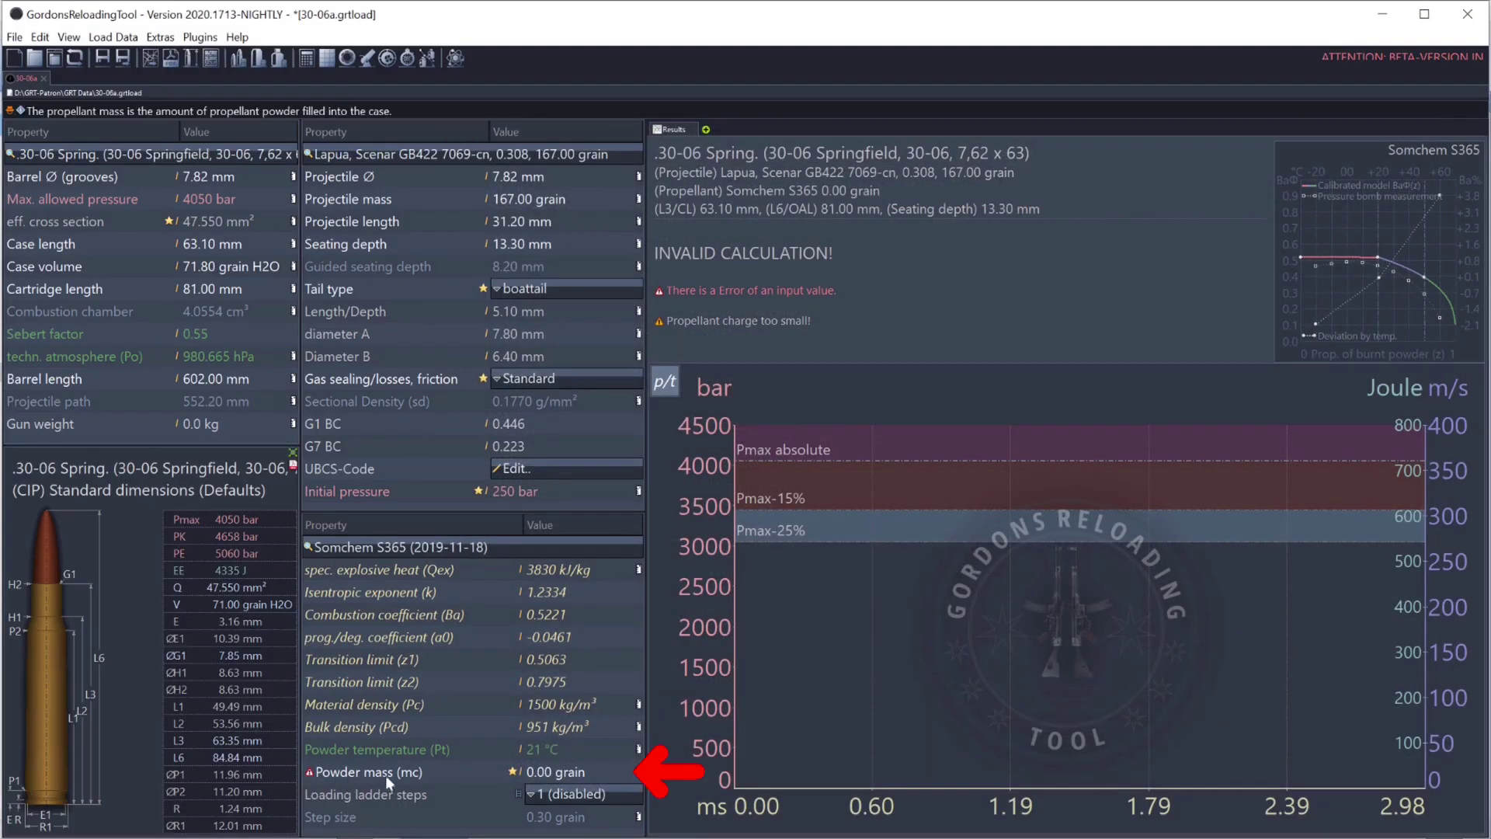
Enter a 56.00 grain powder mass, giving 3627 bar and 847.3 m/s
click(556, 772)
text(5)
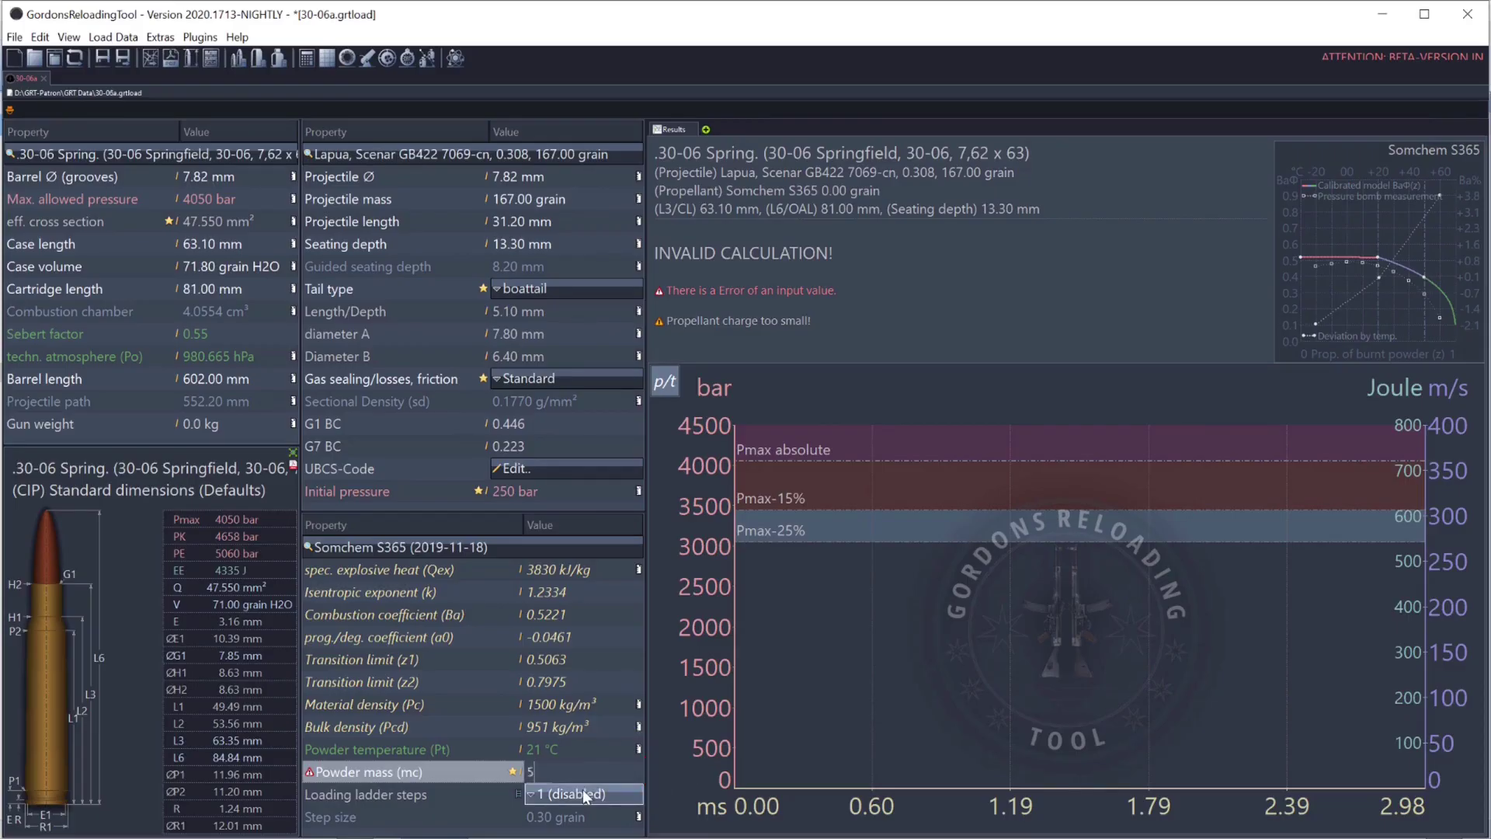
text(6)
key(Return)
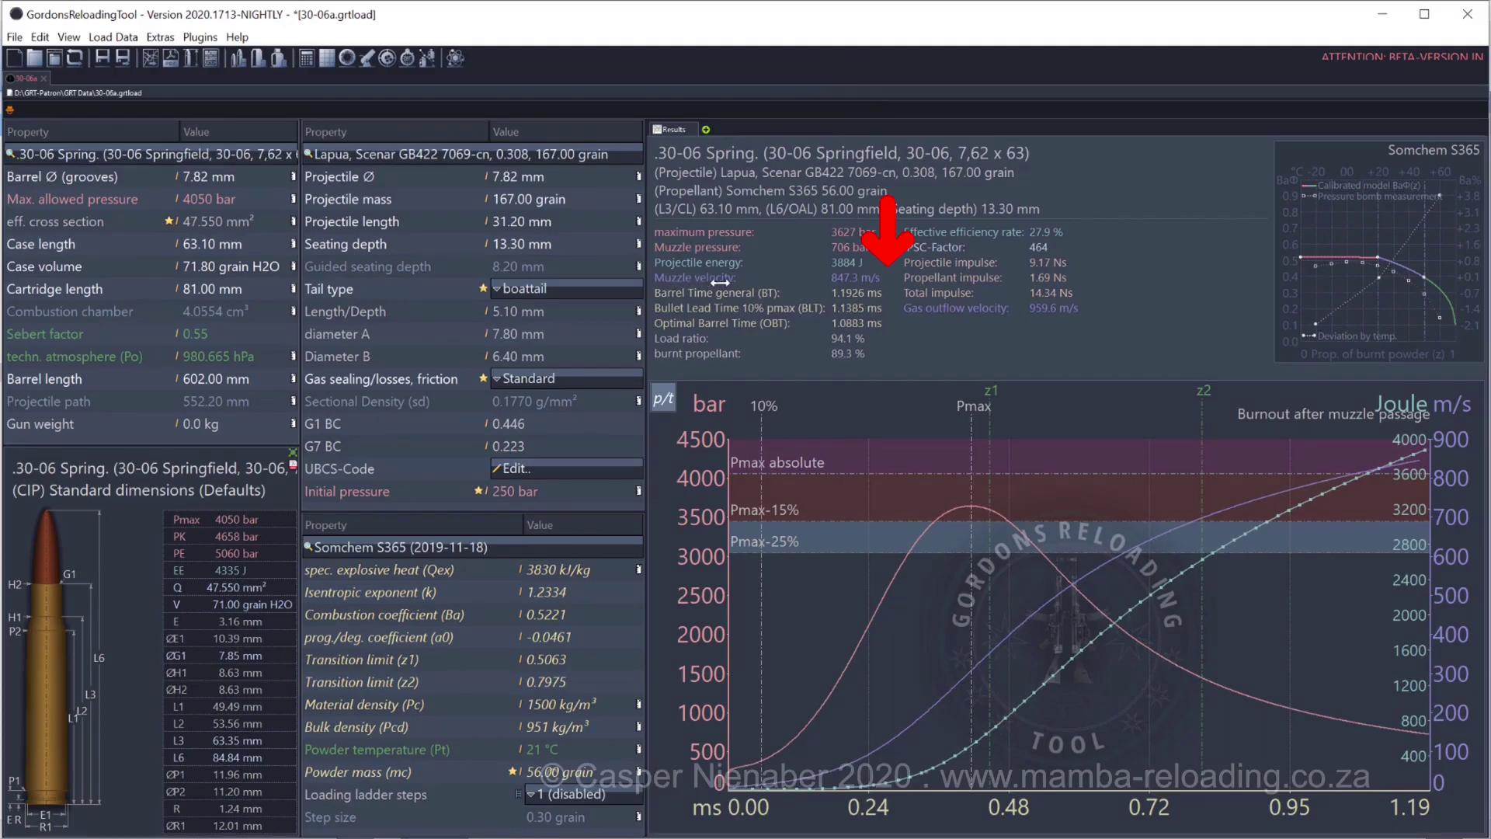
Switch muzzle velocity to ft/s and list the items attachable to the results
click(886, 280)
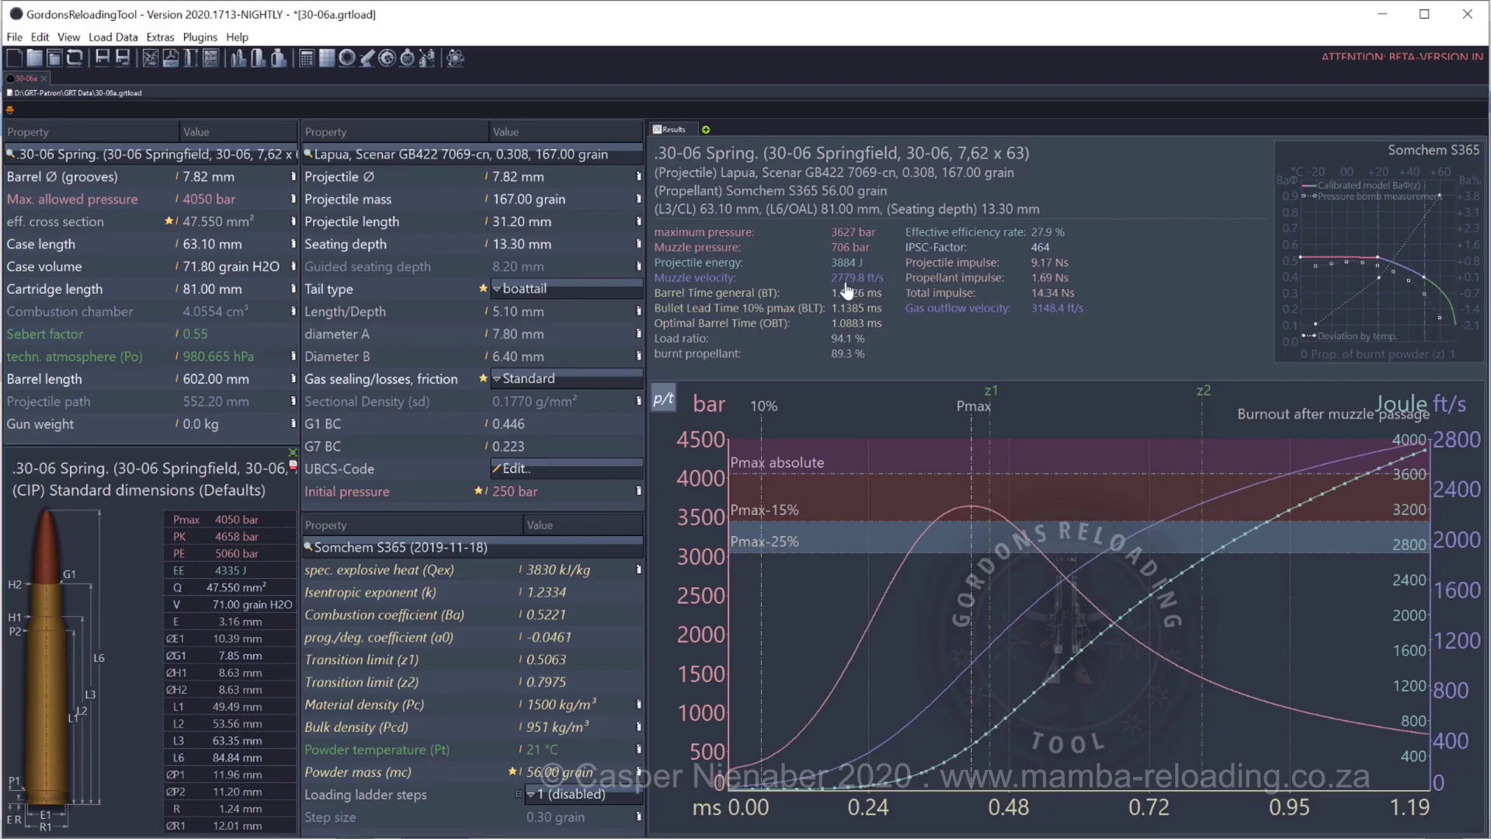
click(707, 132)
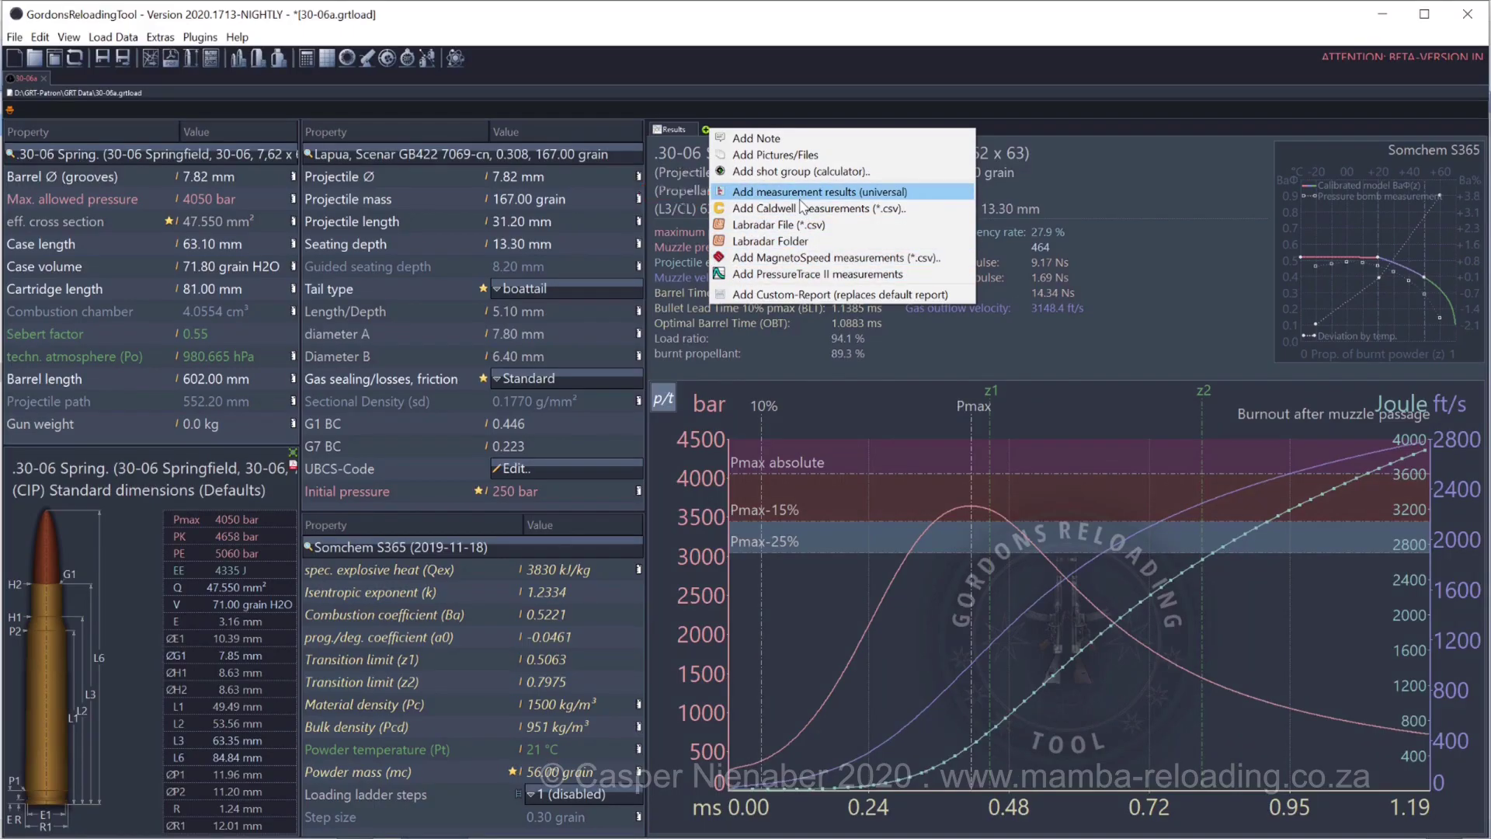
Add a universal measurement record with a 56.00 grain charge and its shot rows
click(800, 194)
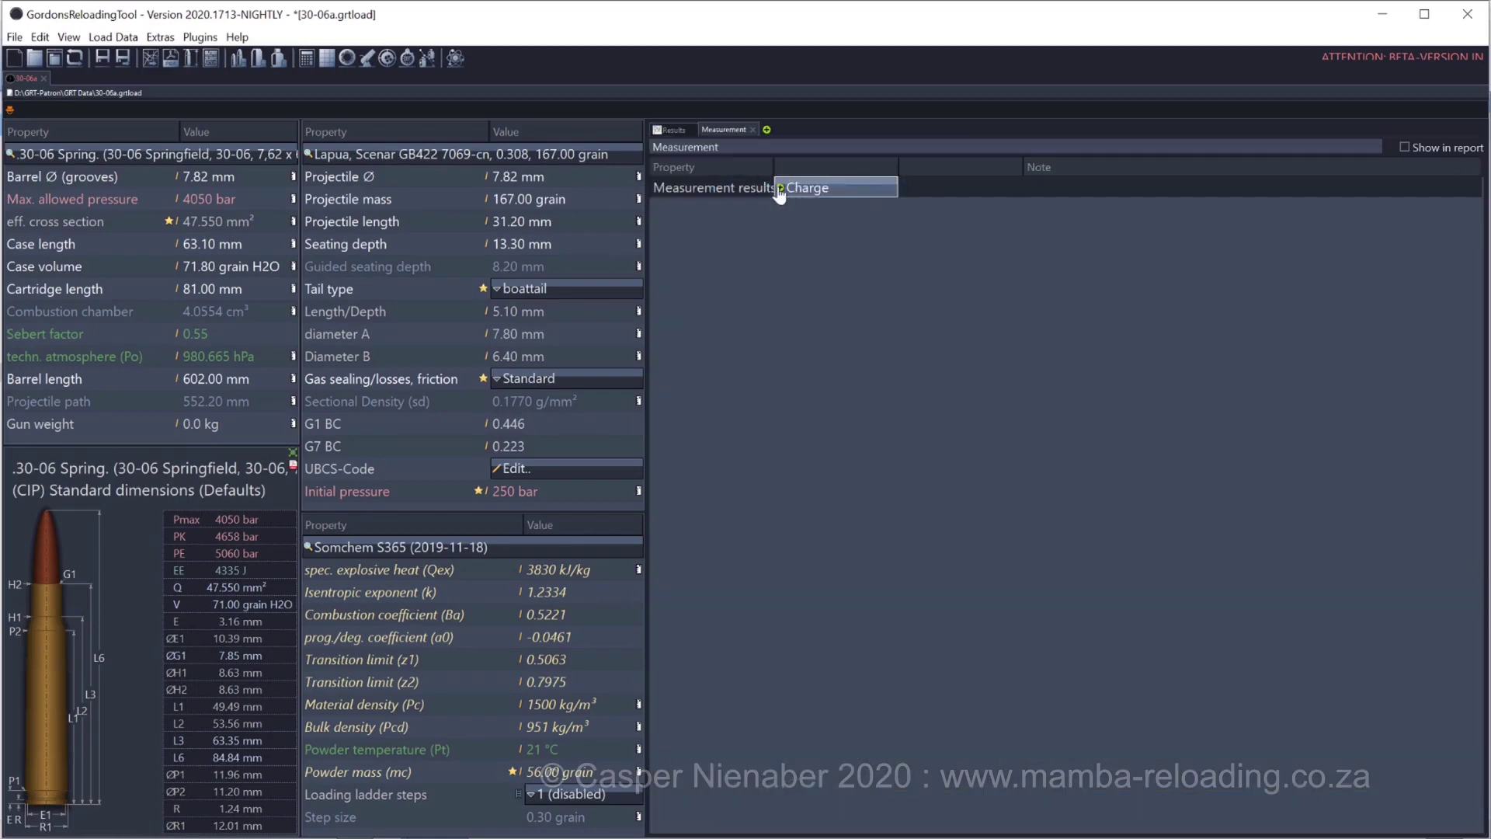
click(782, 189)
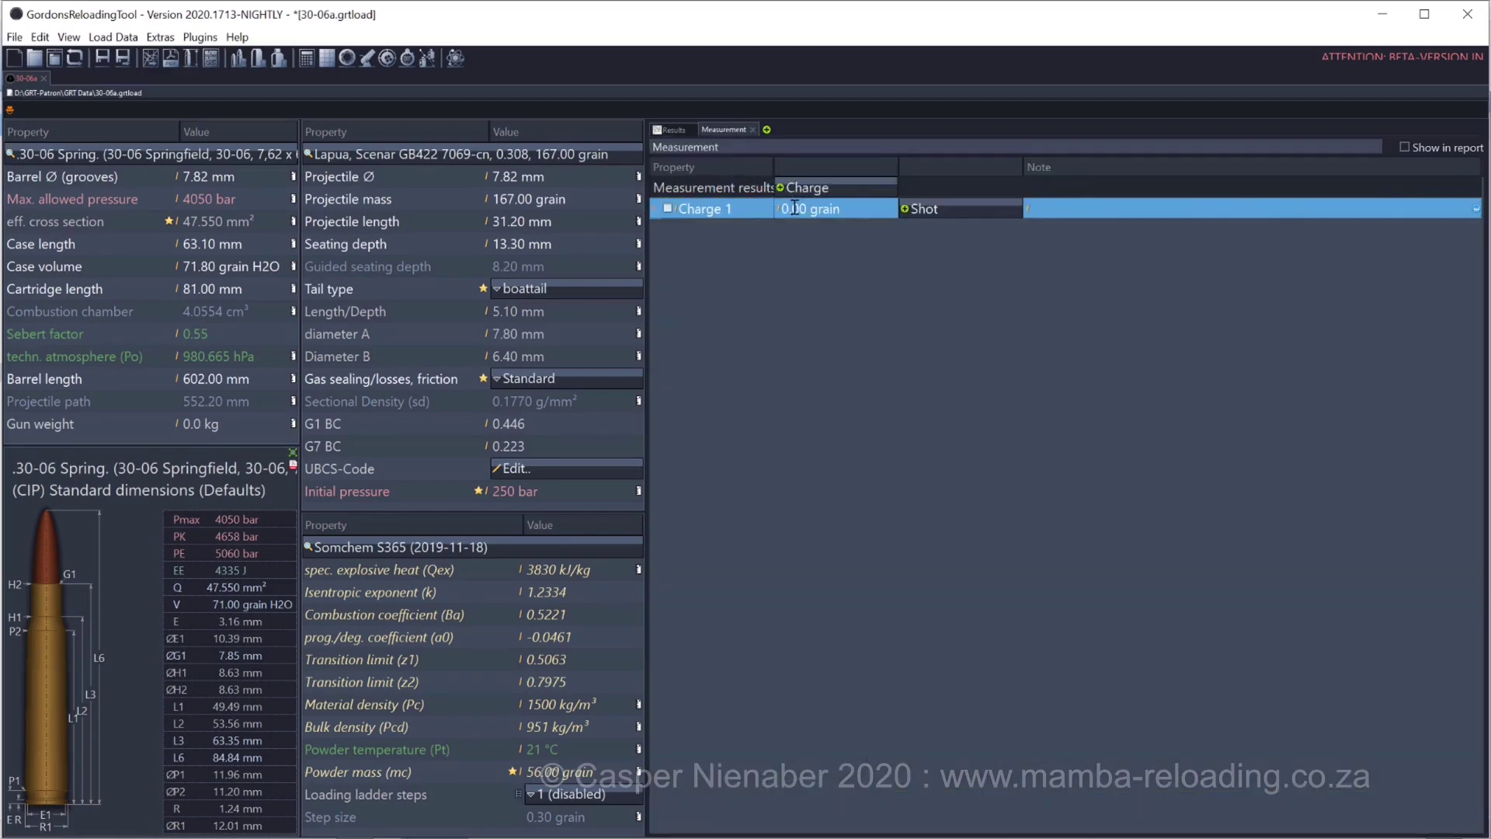
click(794, 206)
text(56)
key(Return)
click(906, 210)
click(905, 210)
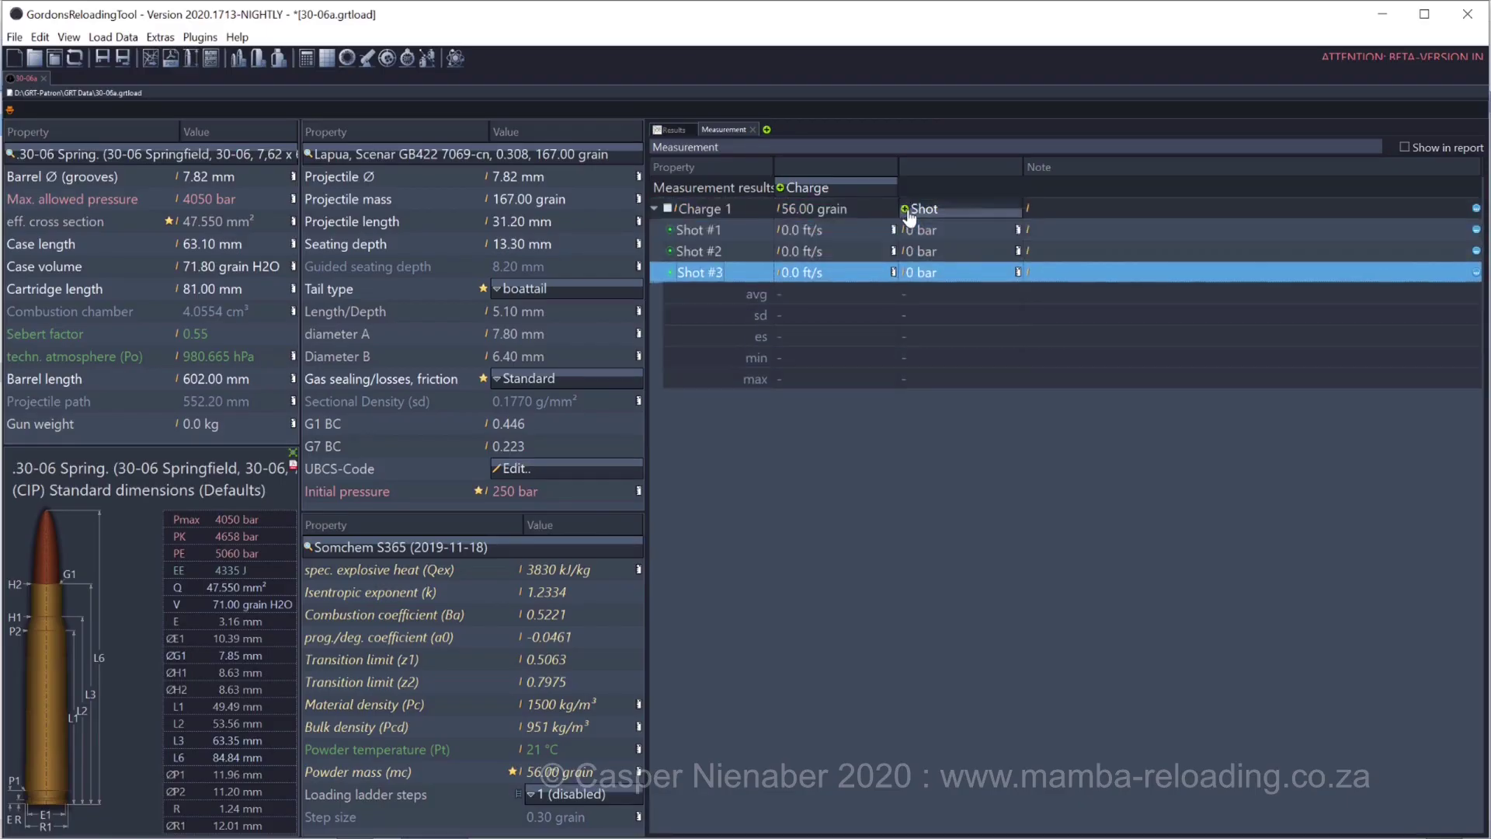
click(905, 210)
Enter shot velocities 2789, 2851, 2829 and 2808 ft/s
click(823, 230)
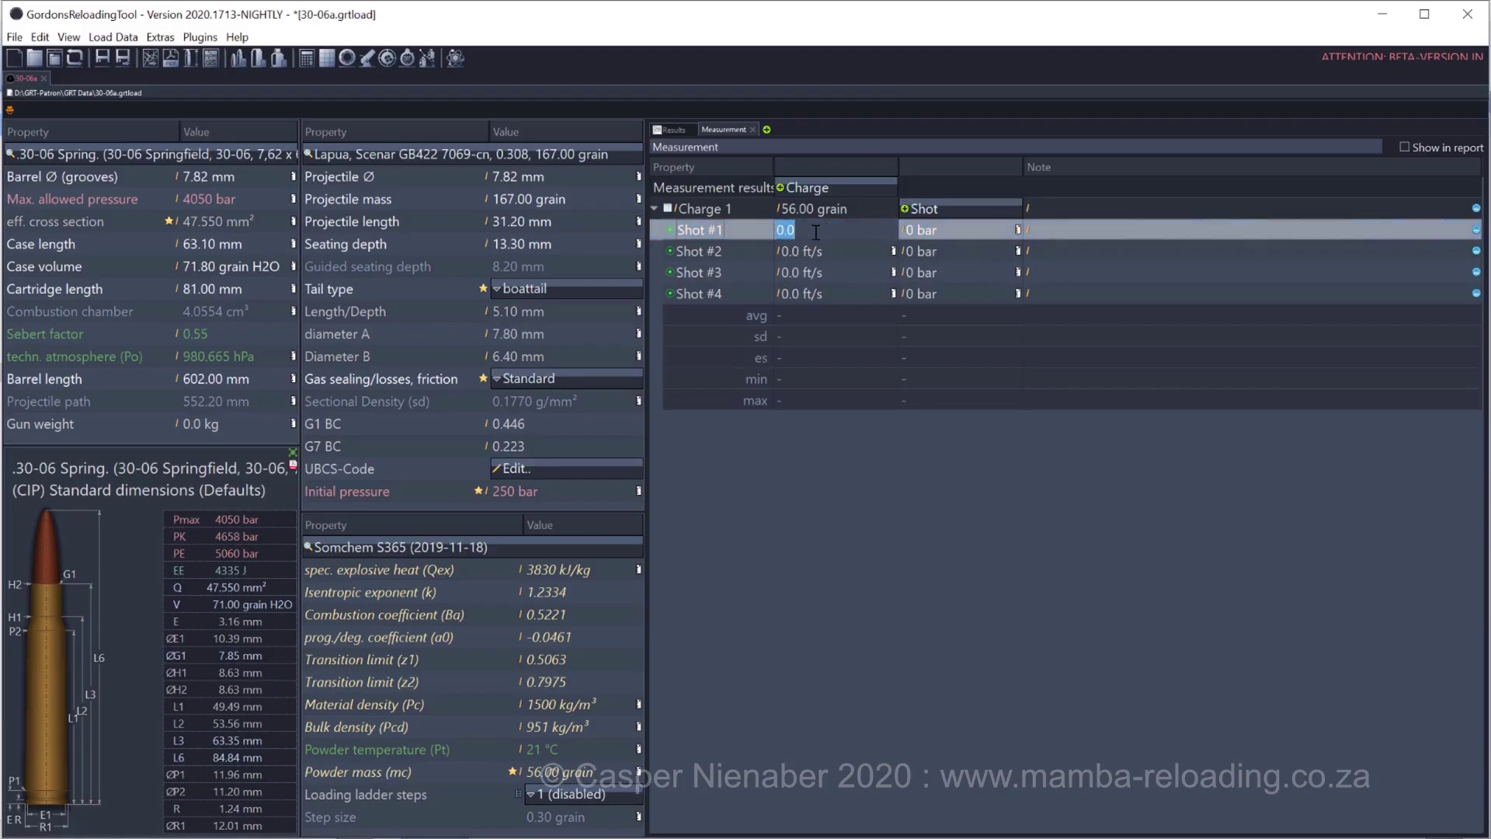
text(278)
text(9)
key(Return)
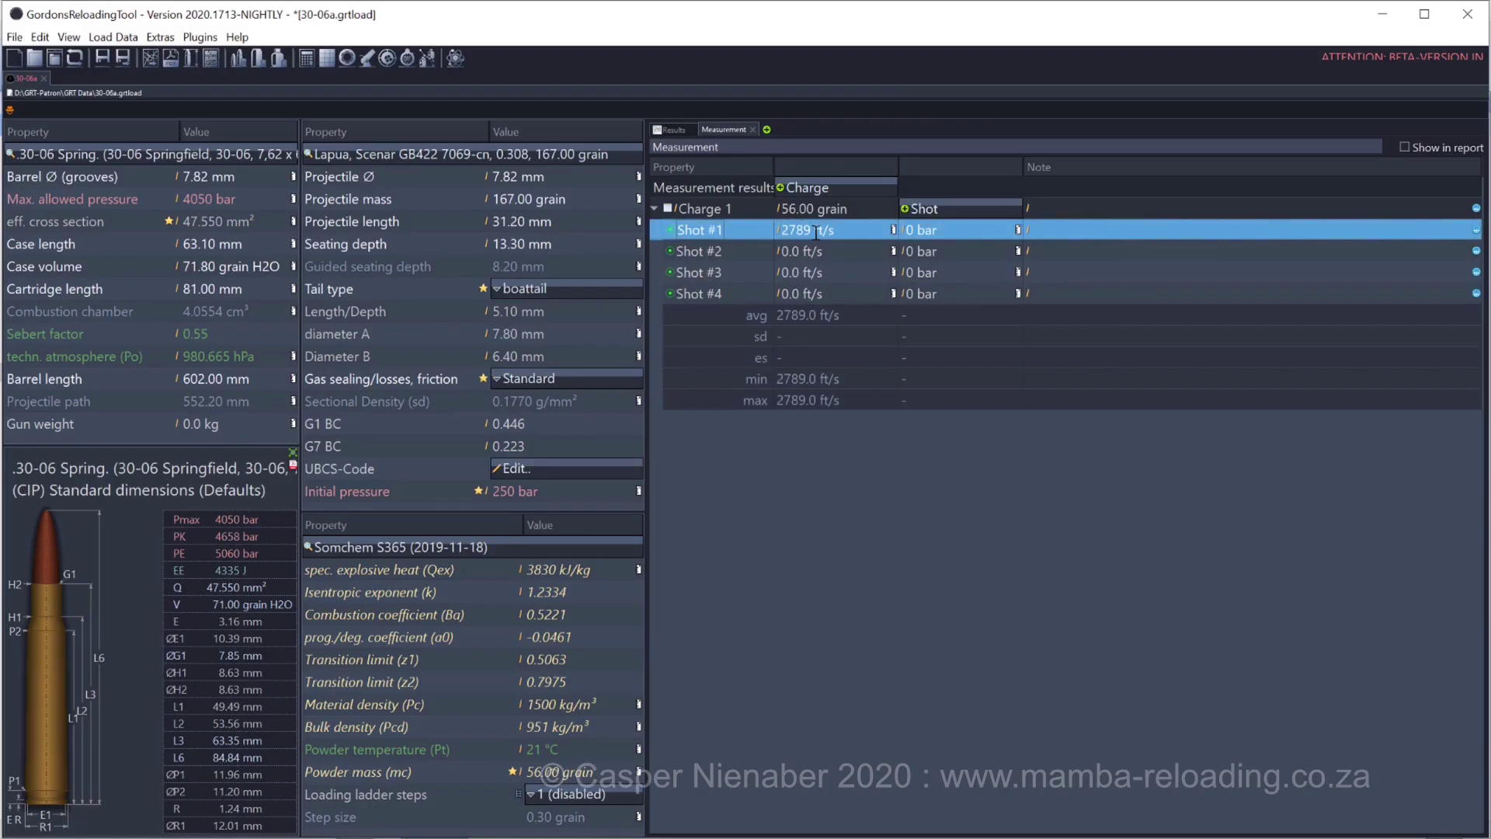
click(816, 250)
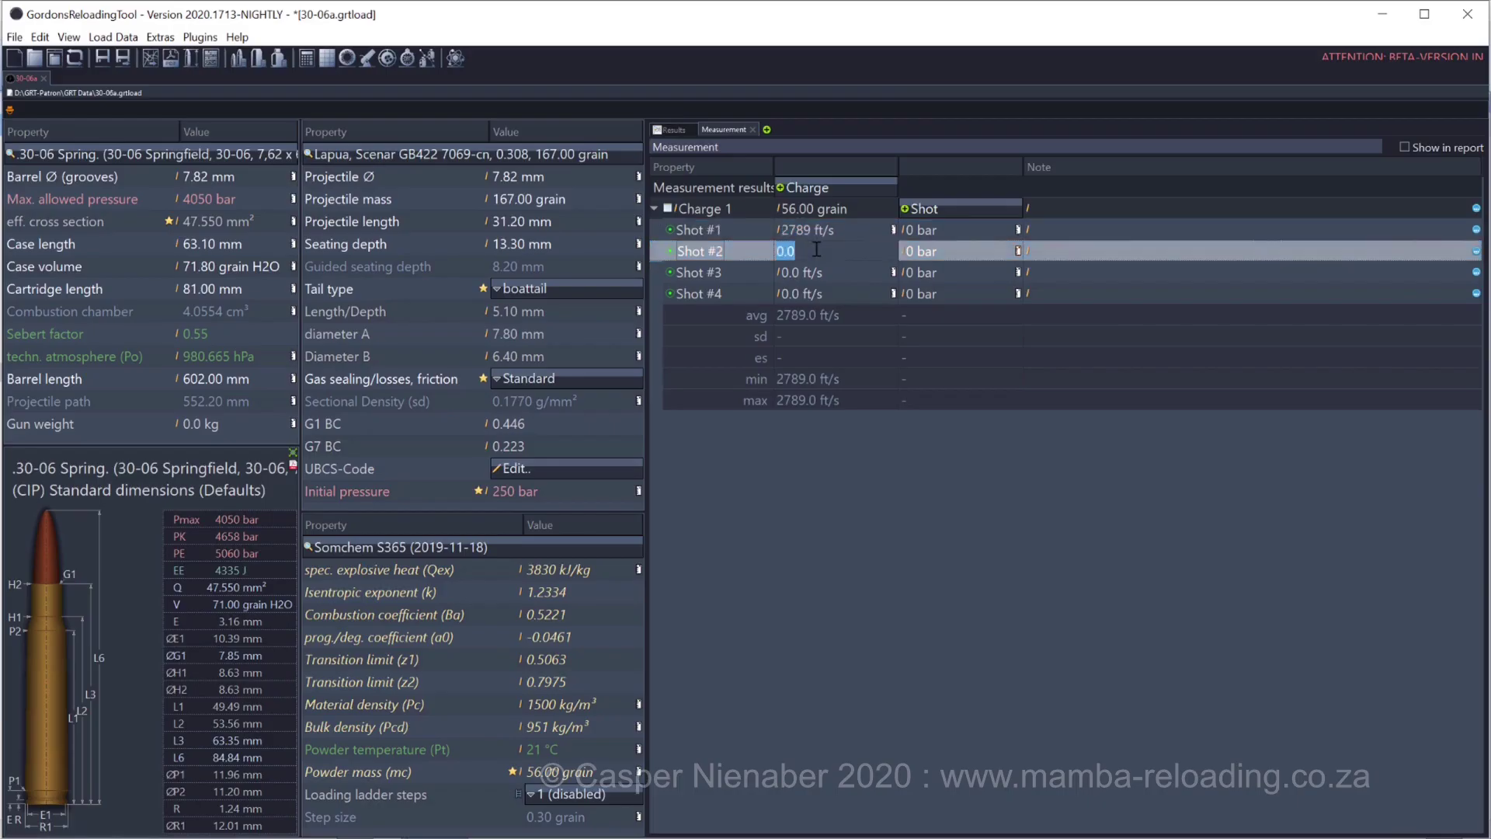
text(2851)
key(Return)
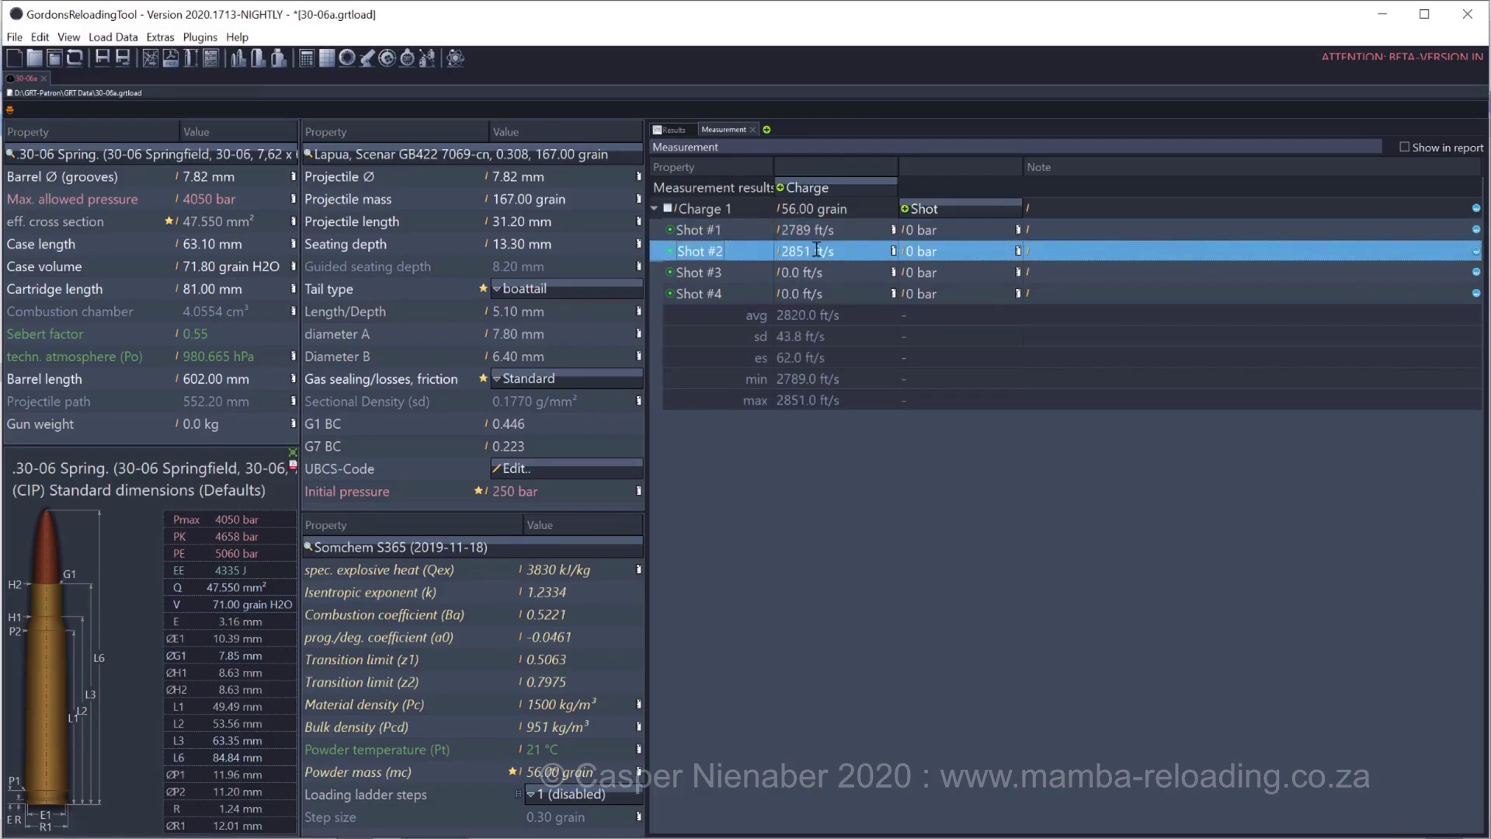
click(824, 274)
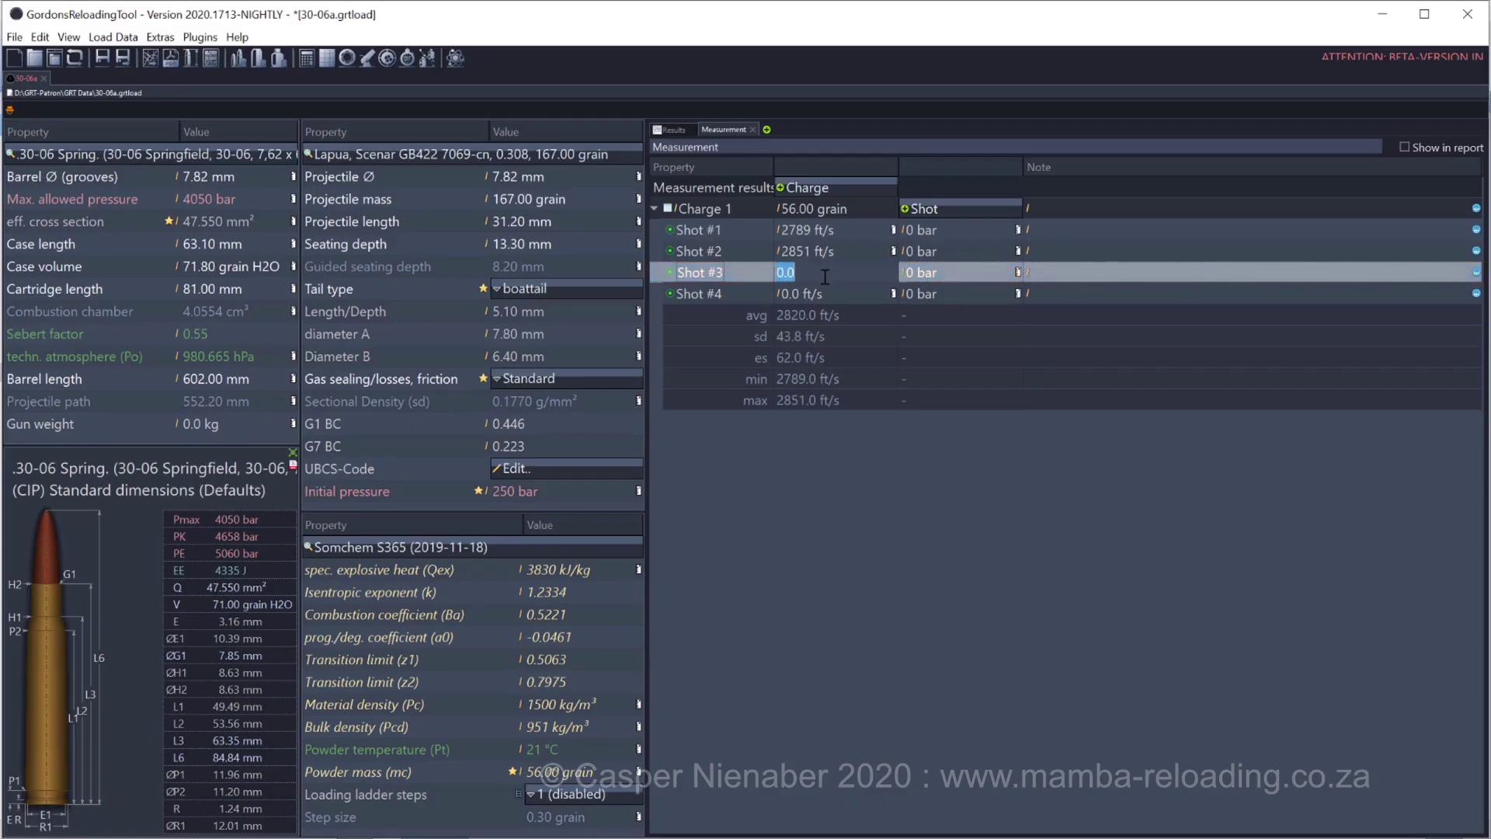
text(282)
text(9)
key(Return)
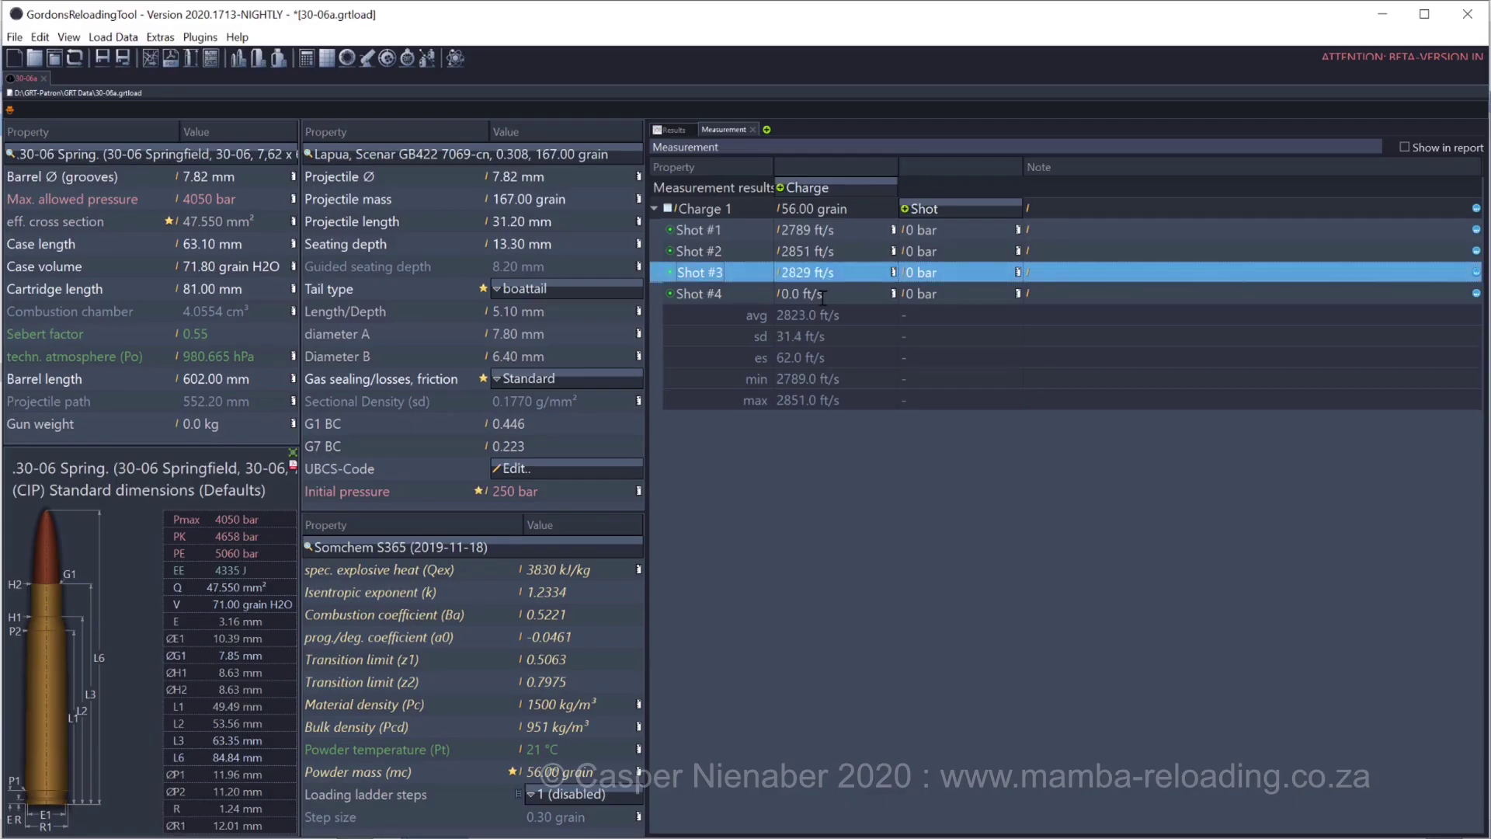
click(824, 295)
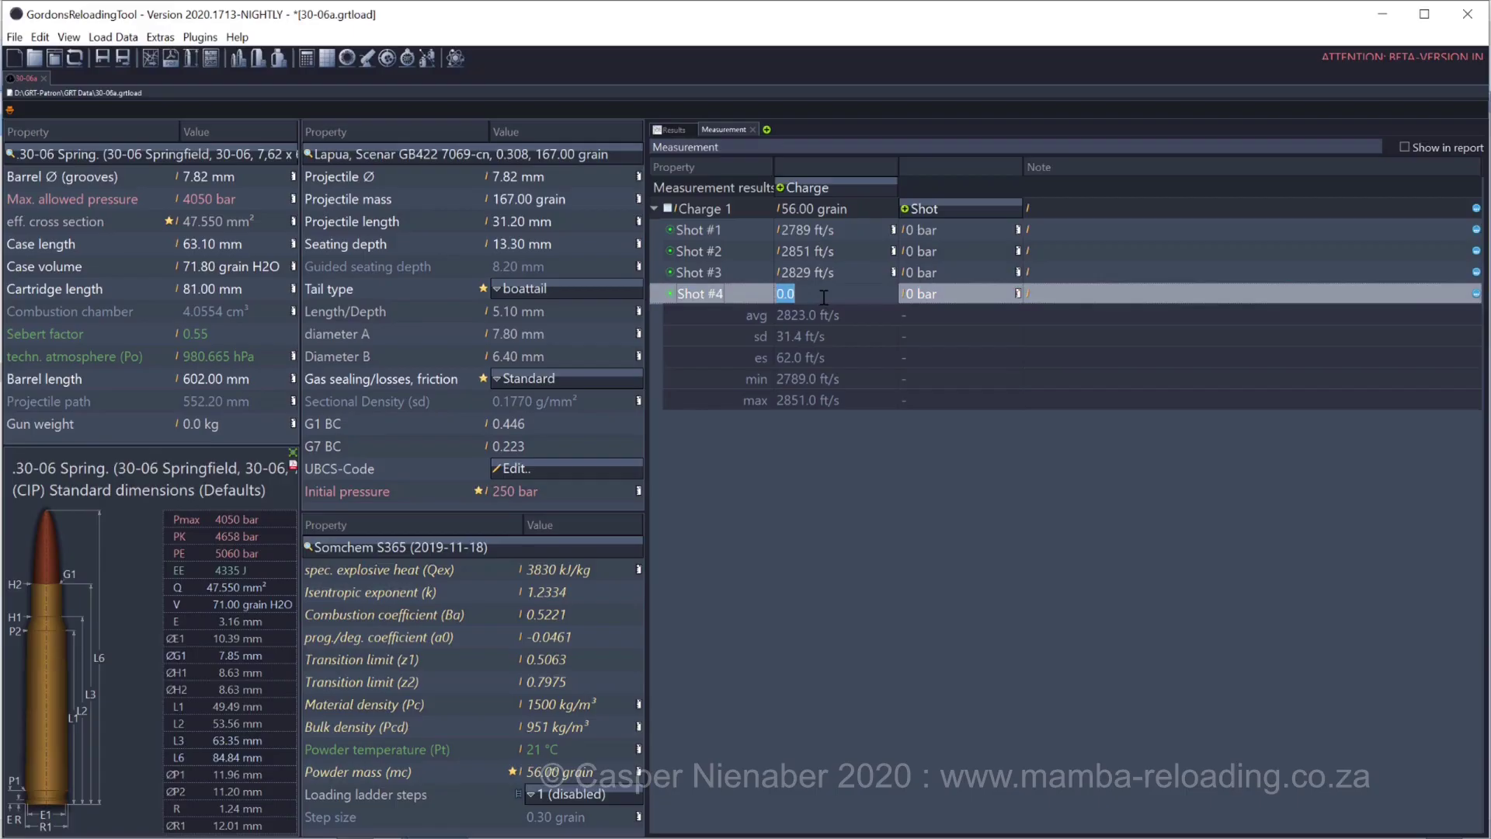
text(2808)
key(Return)
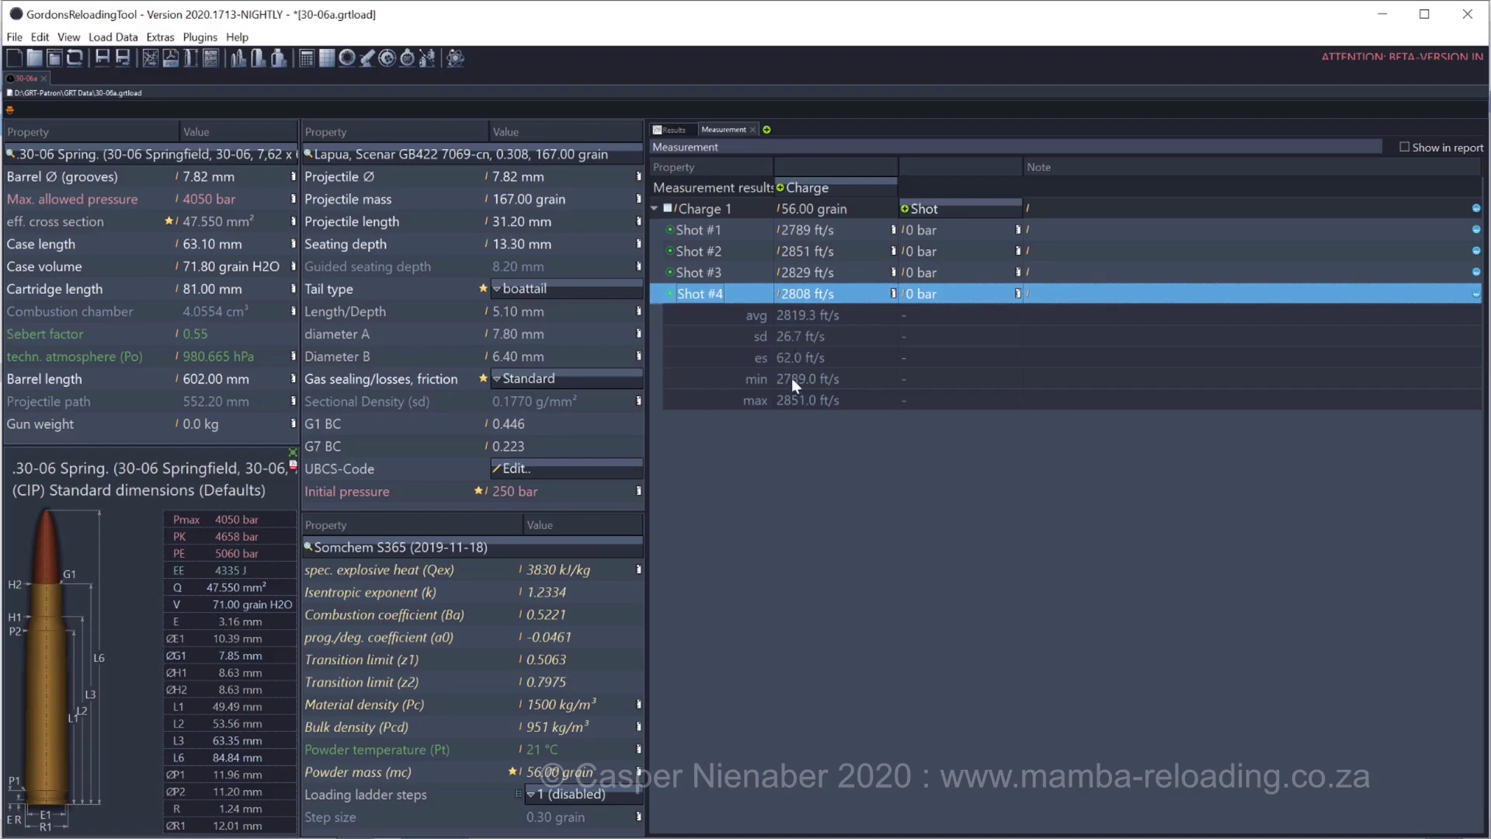
click(790, 425)
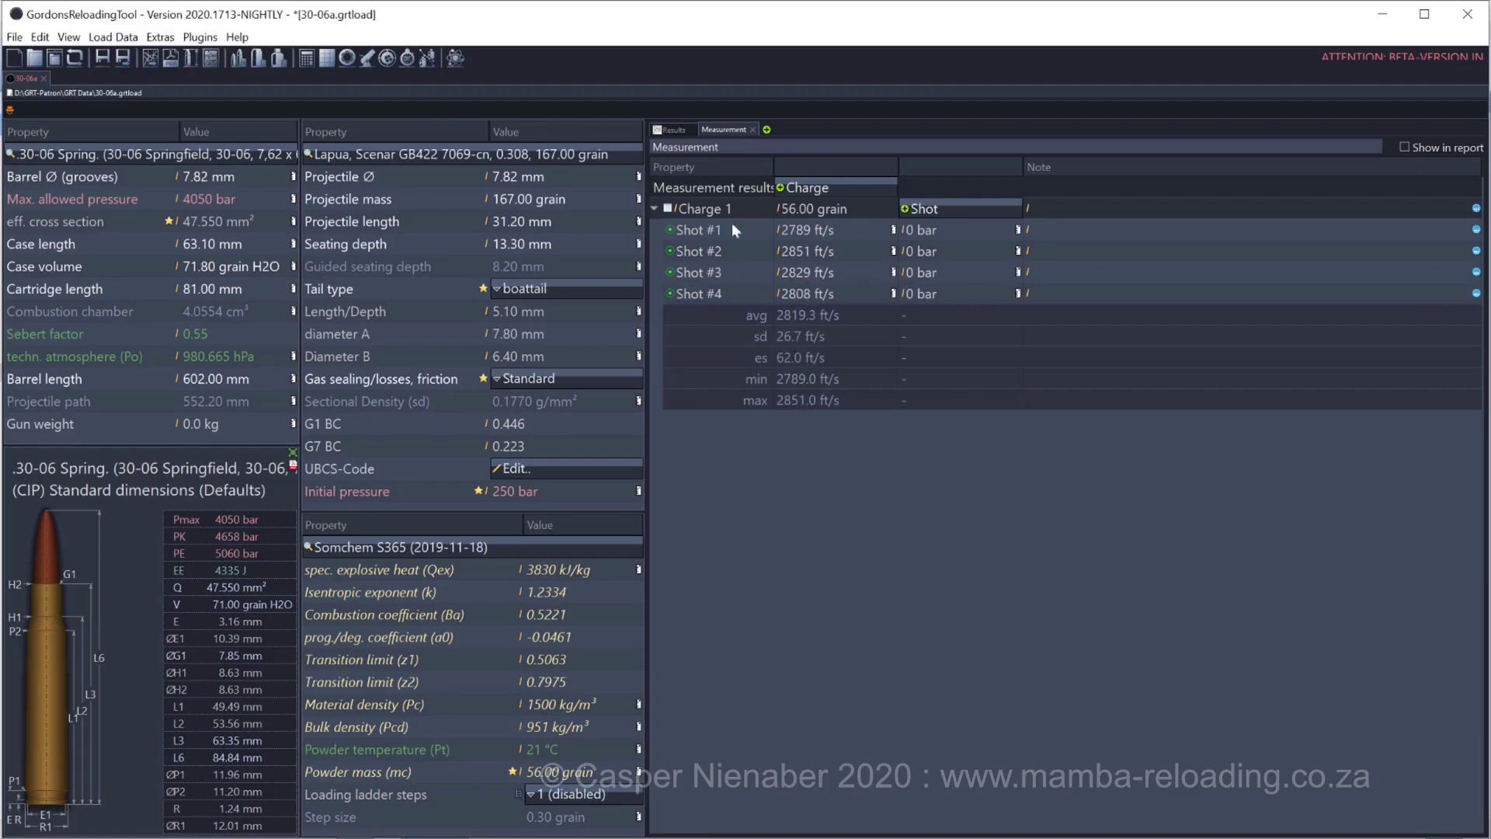
Save the load with its shot measurements and open the Optimal Barrel Time calculator
click(671, 129)
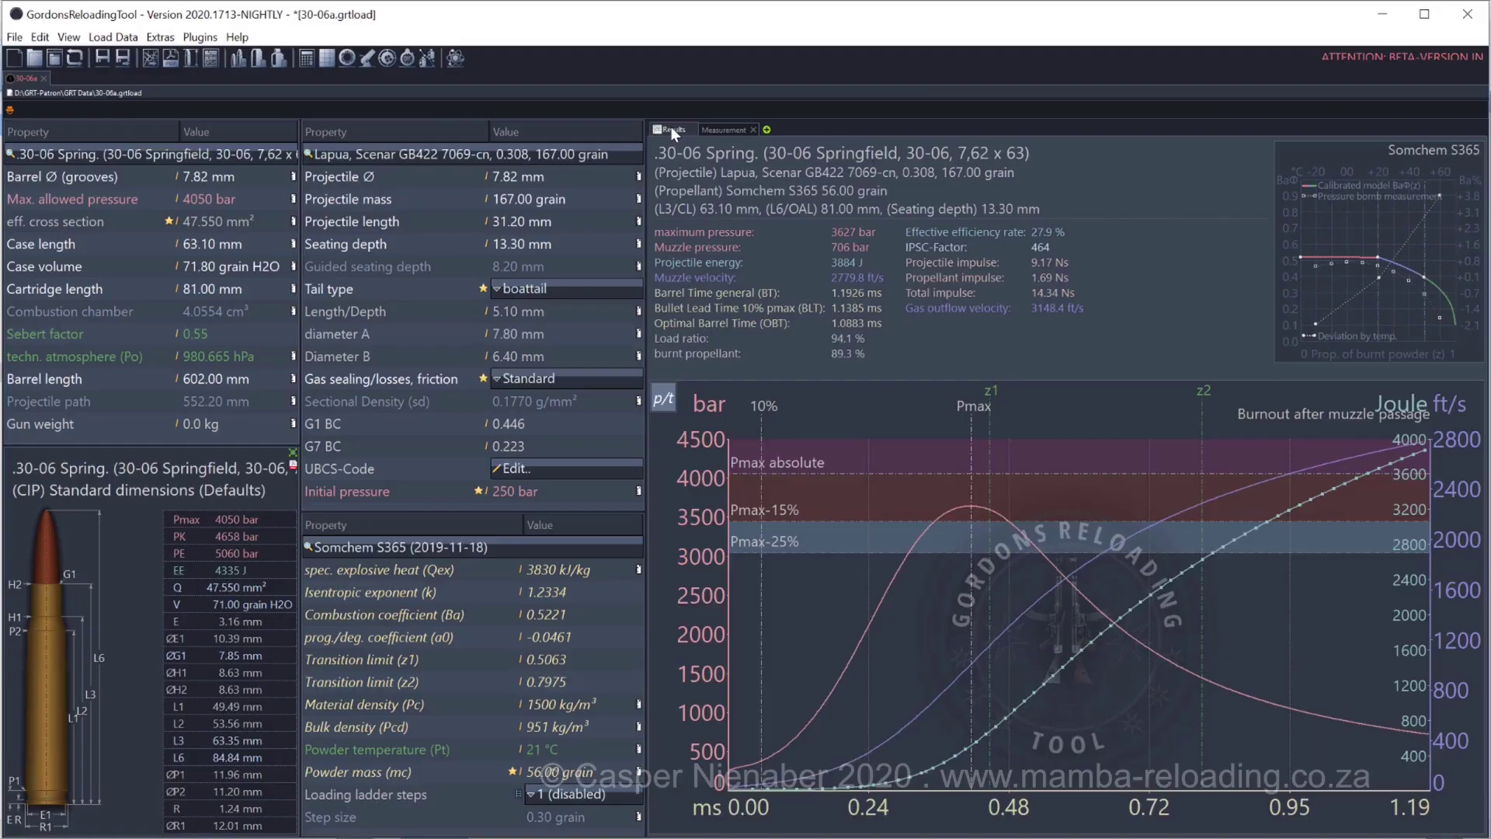
click(105, 61)
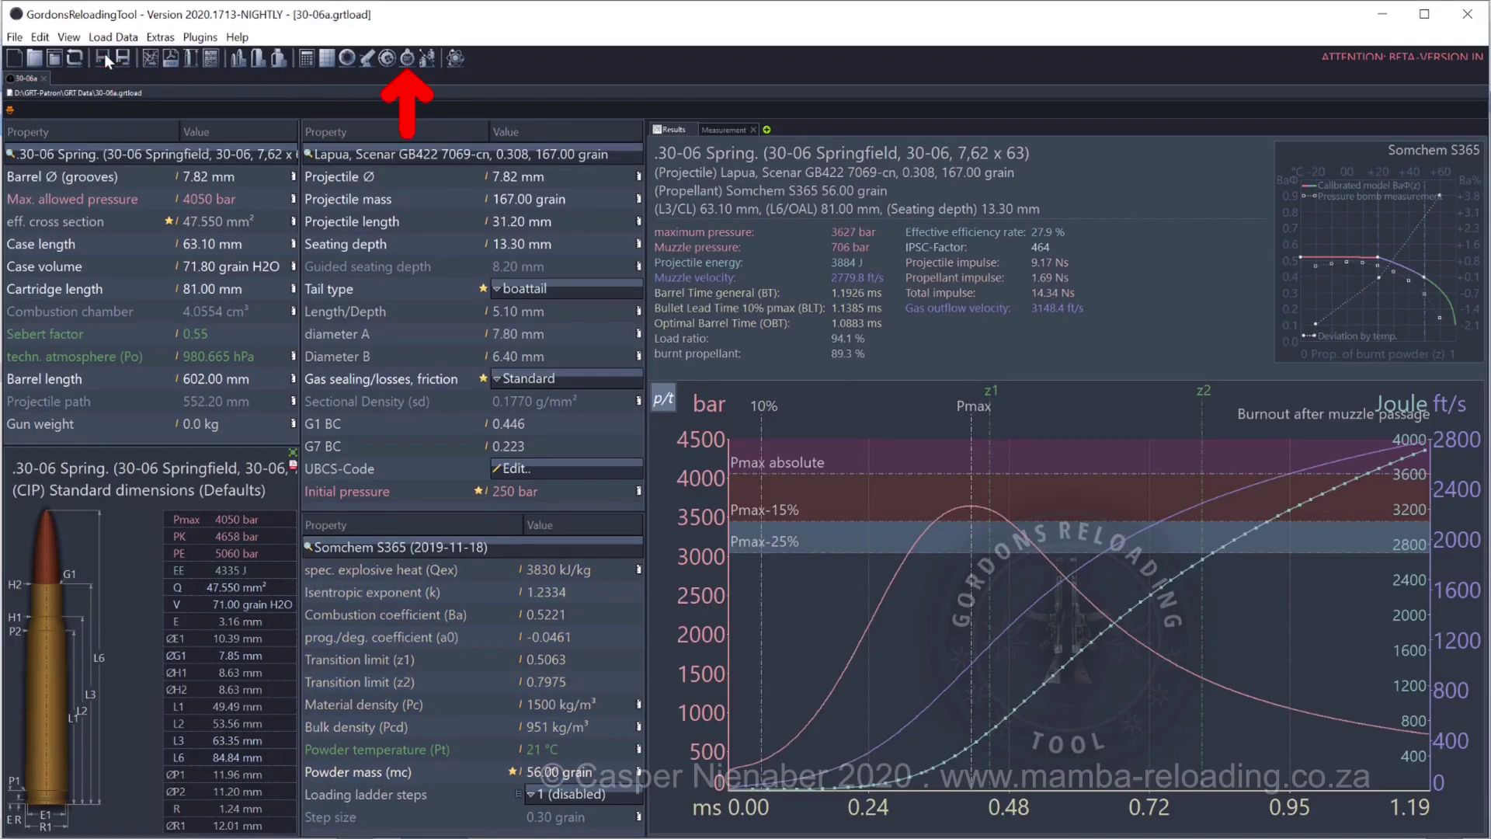
click(722, 129)
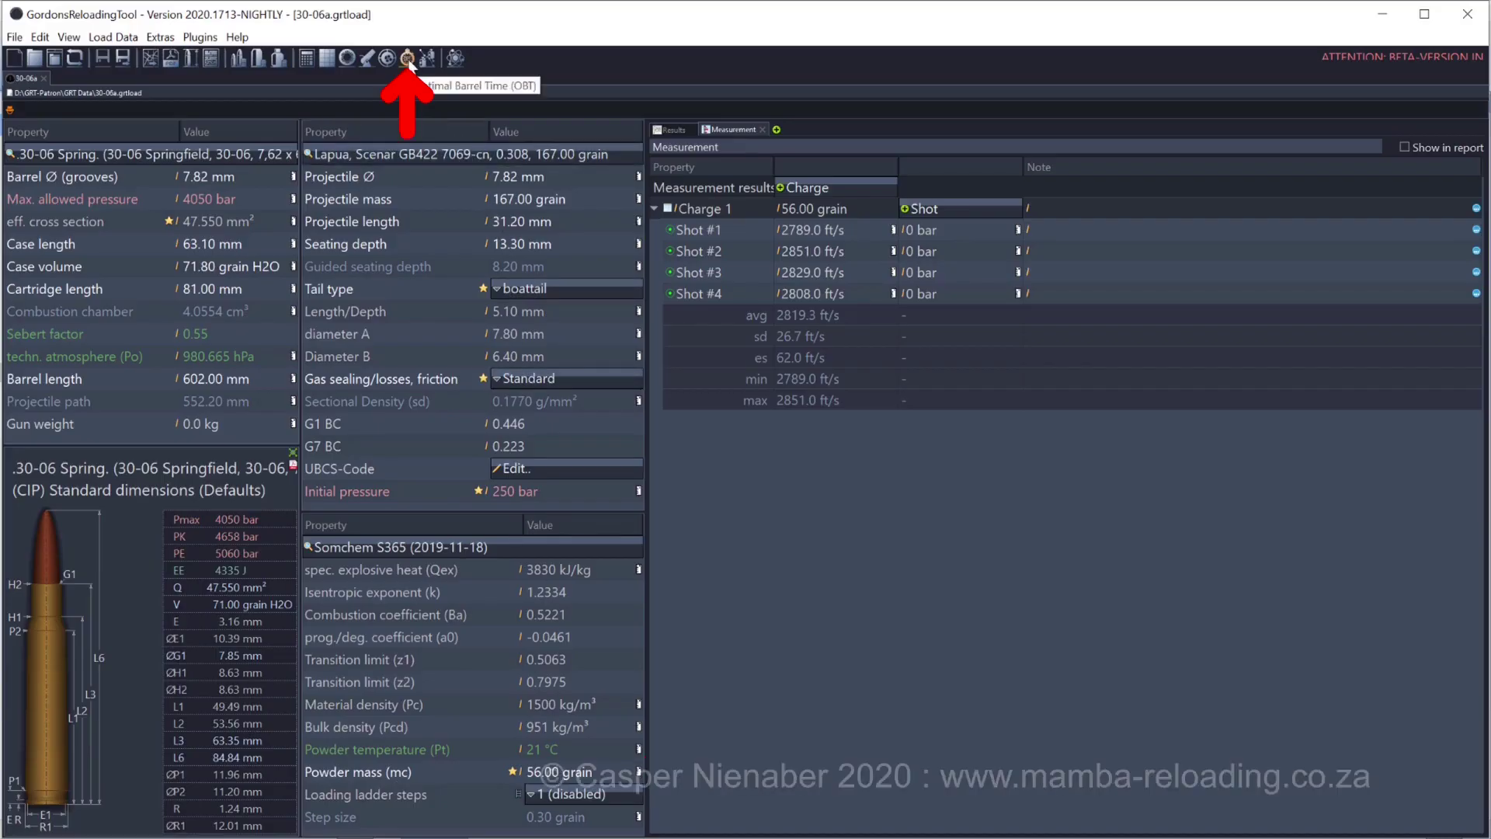
click(407, 59)
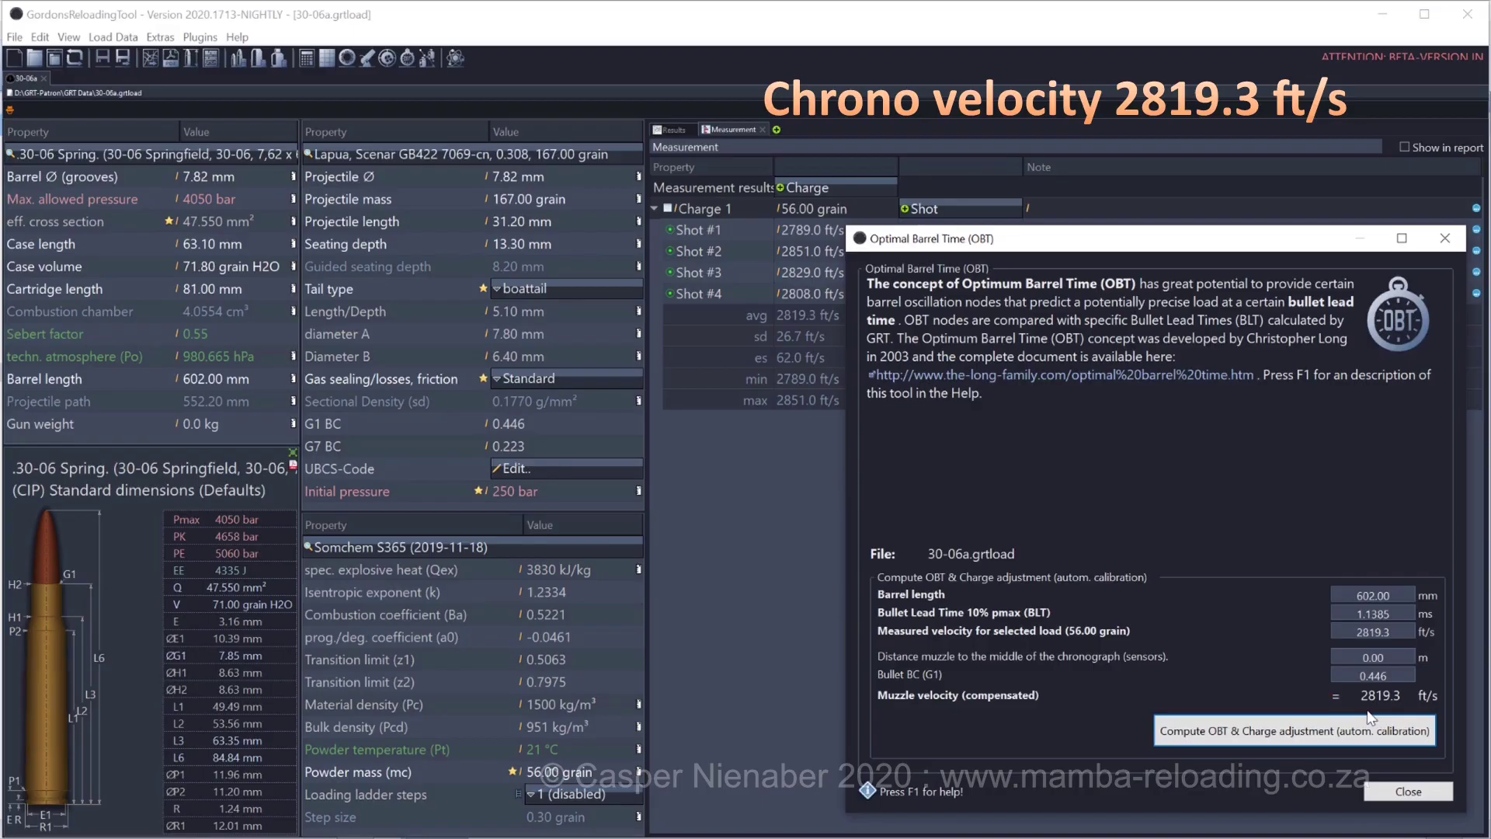
Enter a 5 m chronograph distance in the OBT calculator, compensating velocity to 2831.1 ft/s
double_click(1337, 657)
text(5)
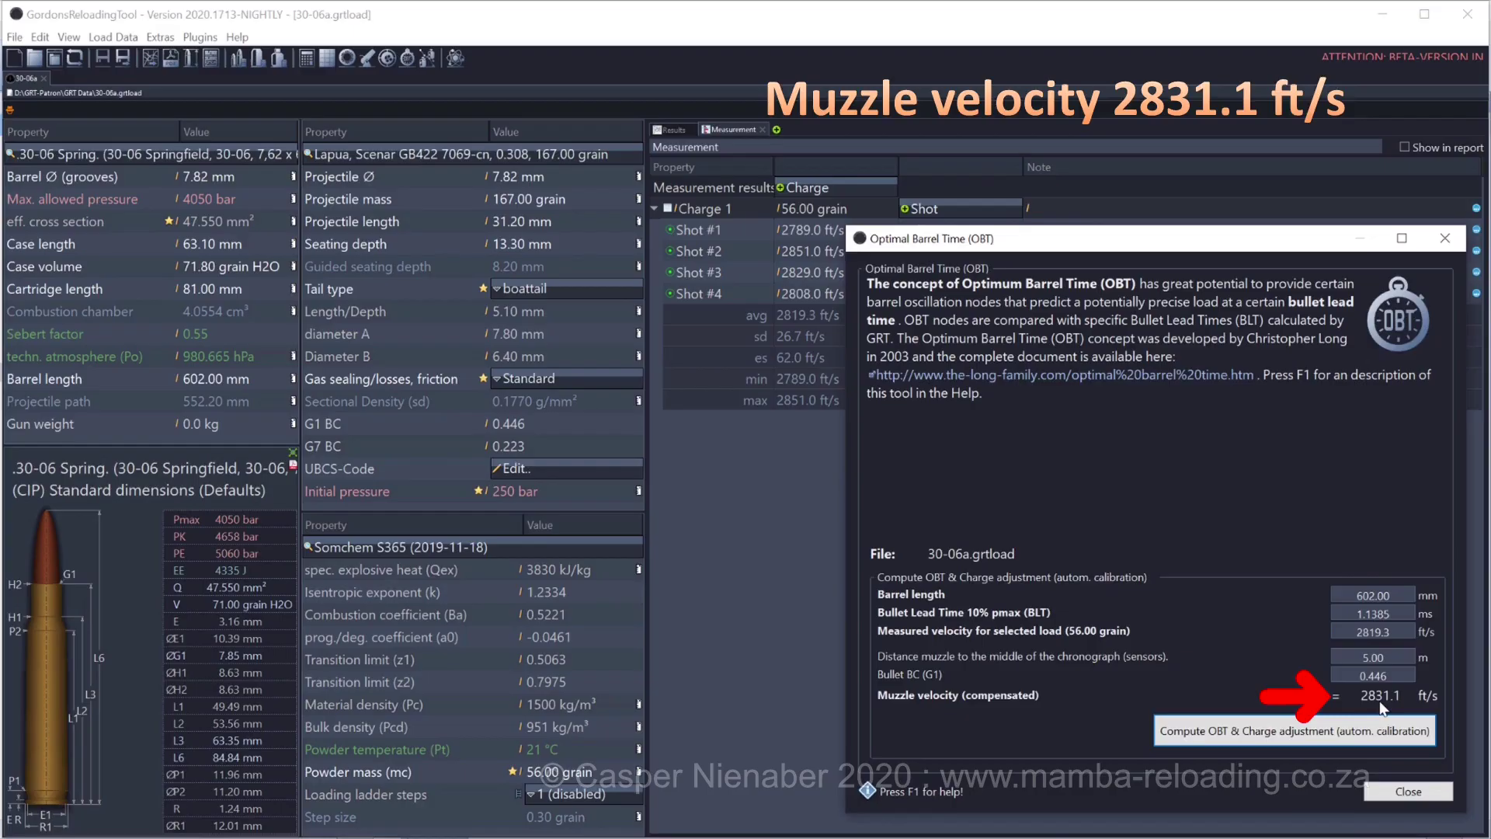
click(1393, 792)
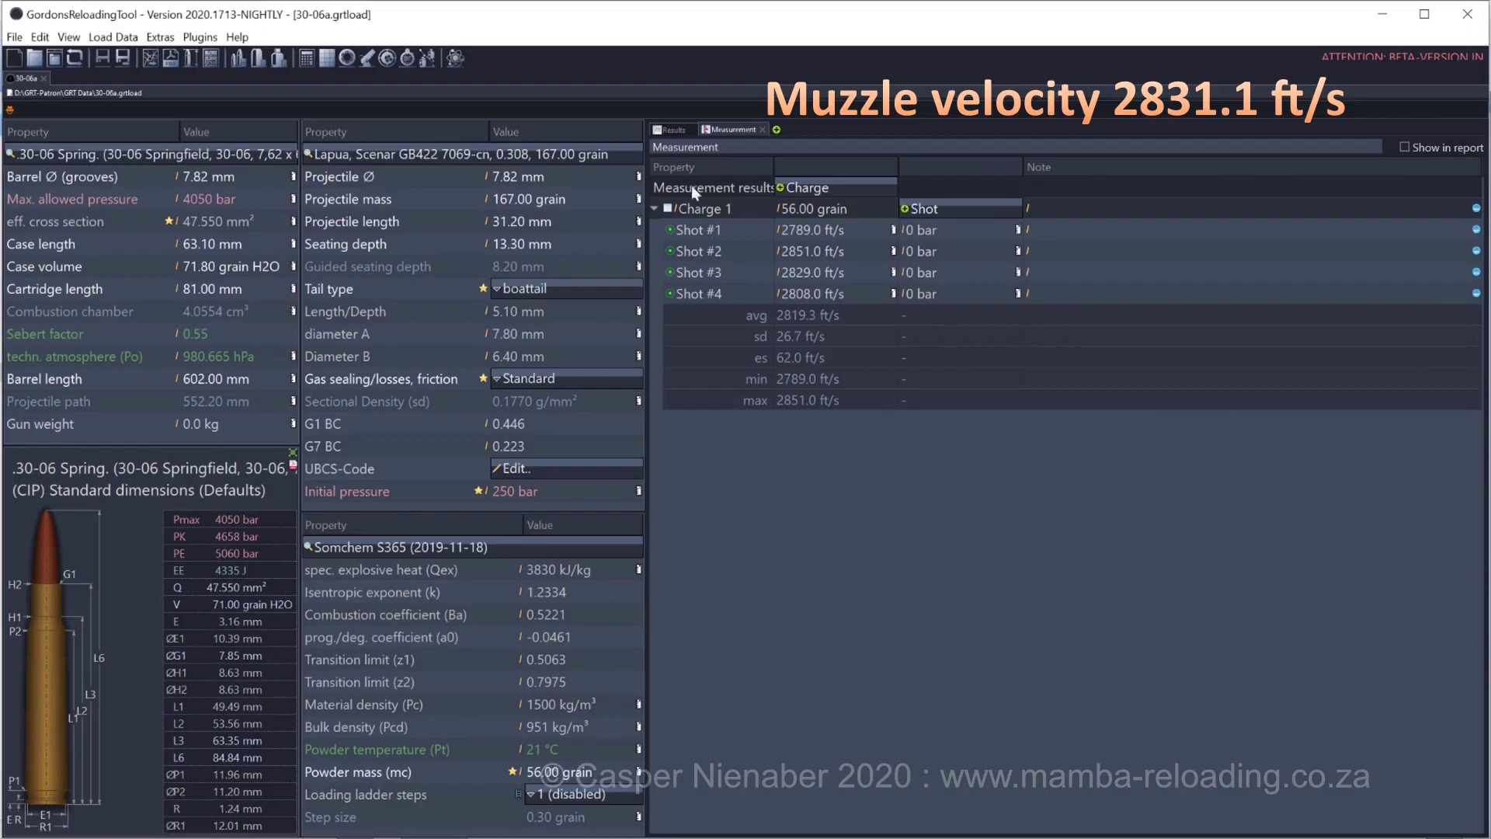
Show the Results view: simulated 2779.8 ft/s against 2831.1 ft/s measured, at 250 bar initial pressure
click(663, 127)
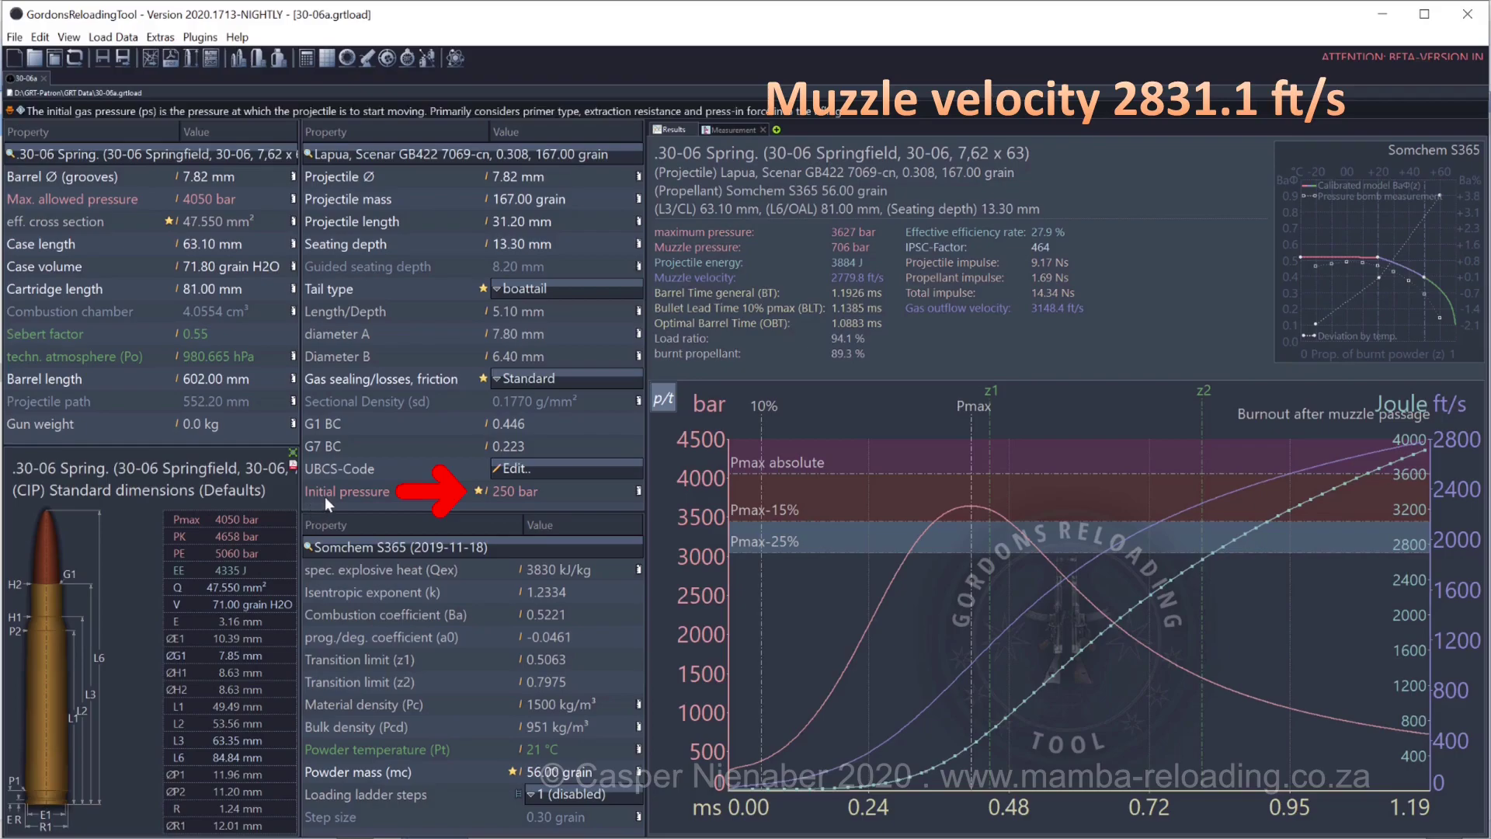
Set initial pressure to 400 bar, giving 2841.1 ft/s, then check the OBT calculator
click(512, 493)
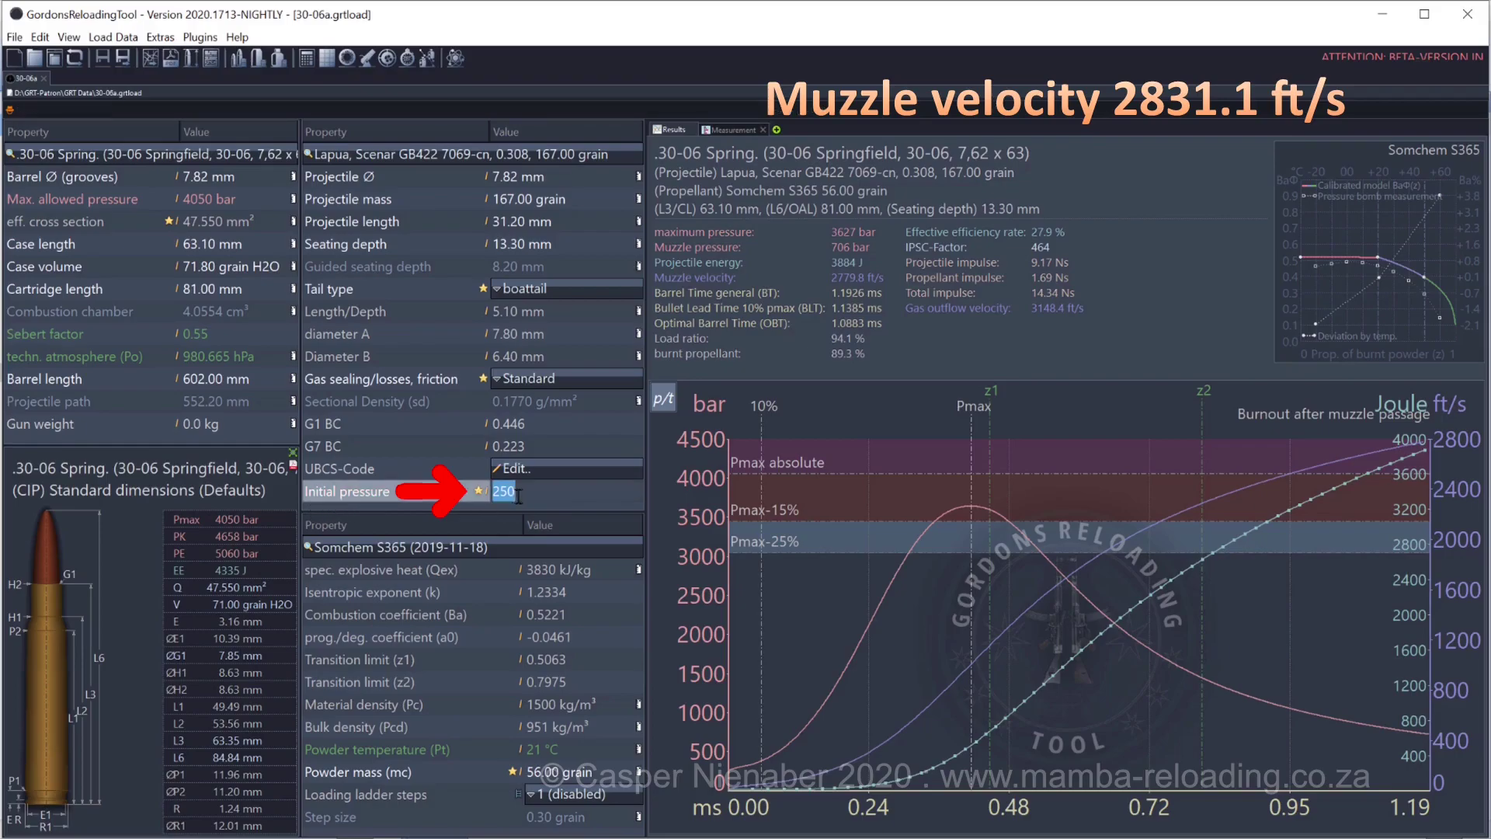
text(400)
key(Return)
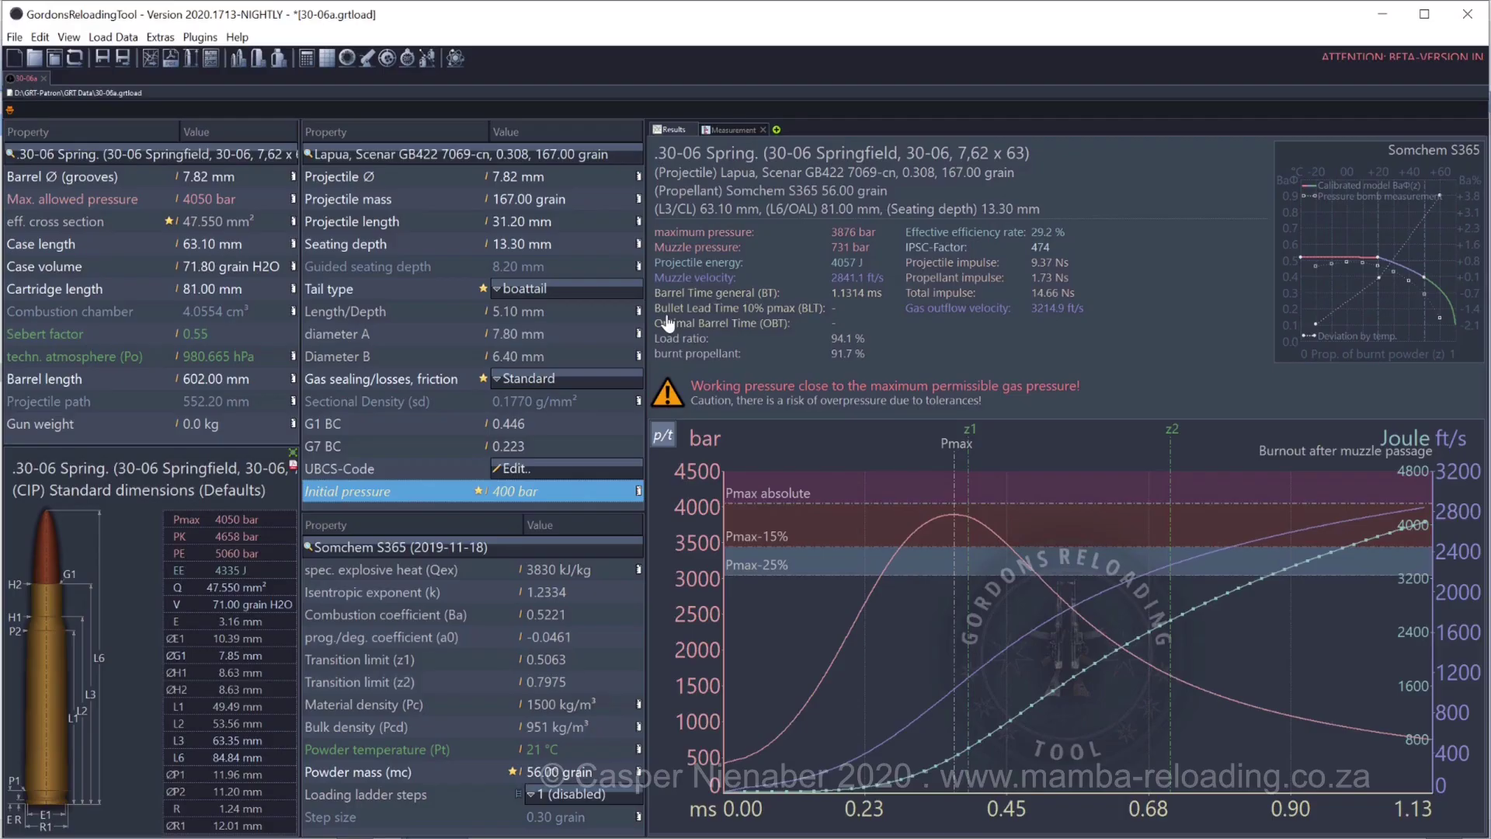
click(838, 326)
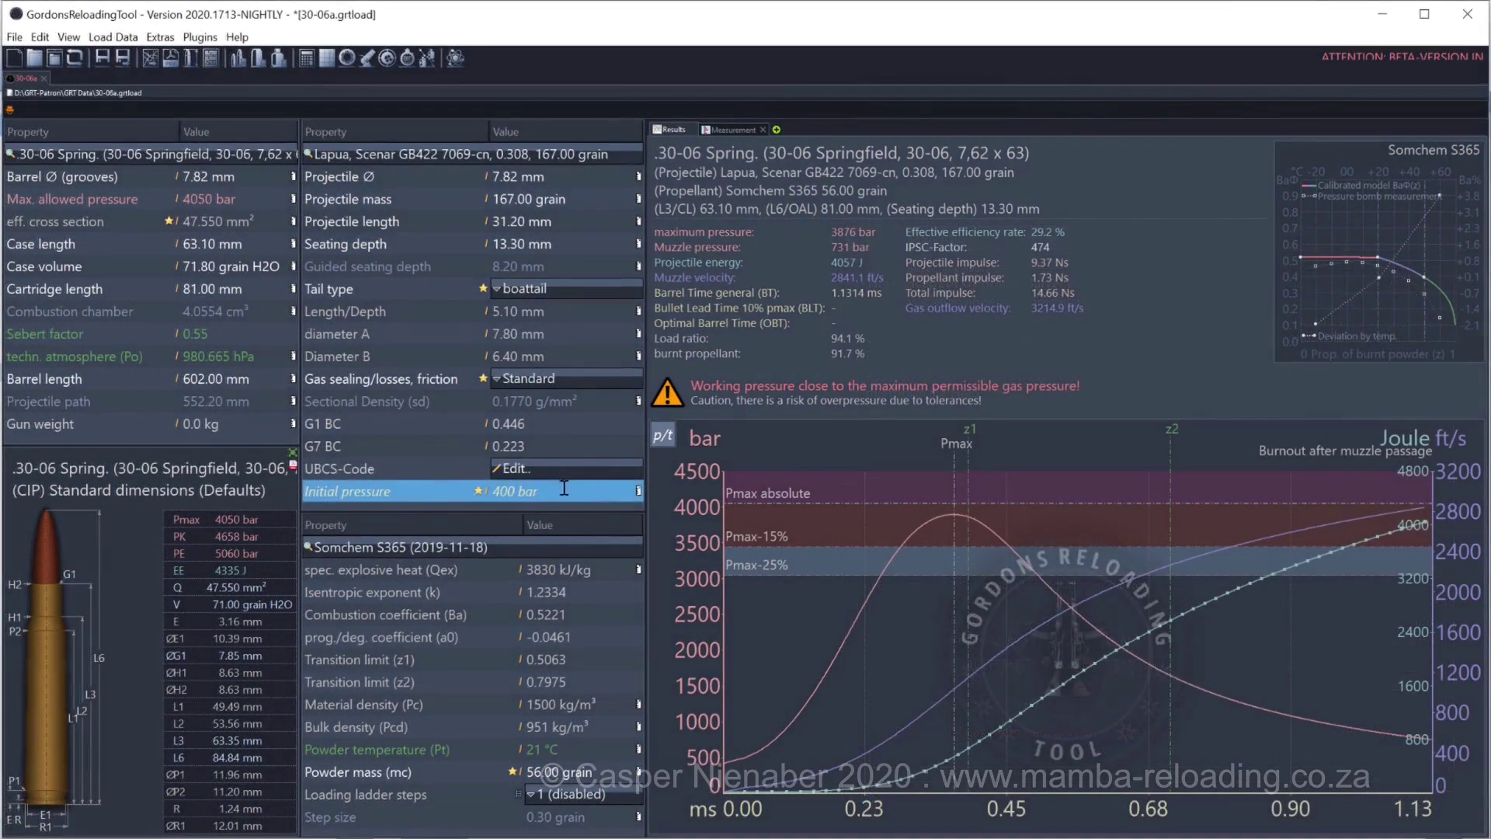
Try 375 bar, settle on 360 bar initial pressure (2825.3 ft/s), and save the load
click(565, 489)
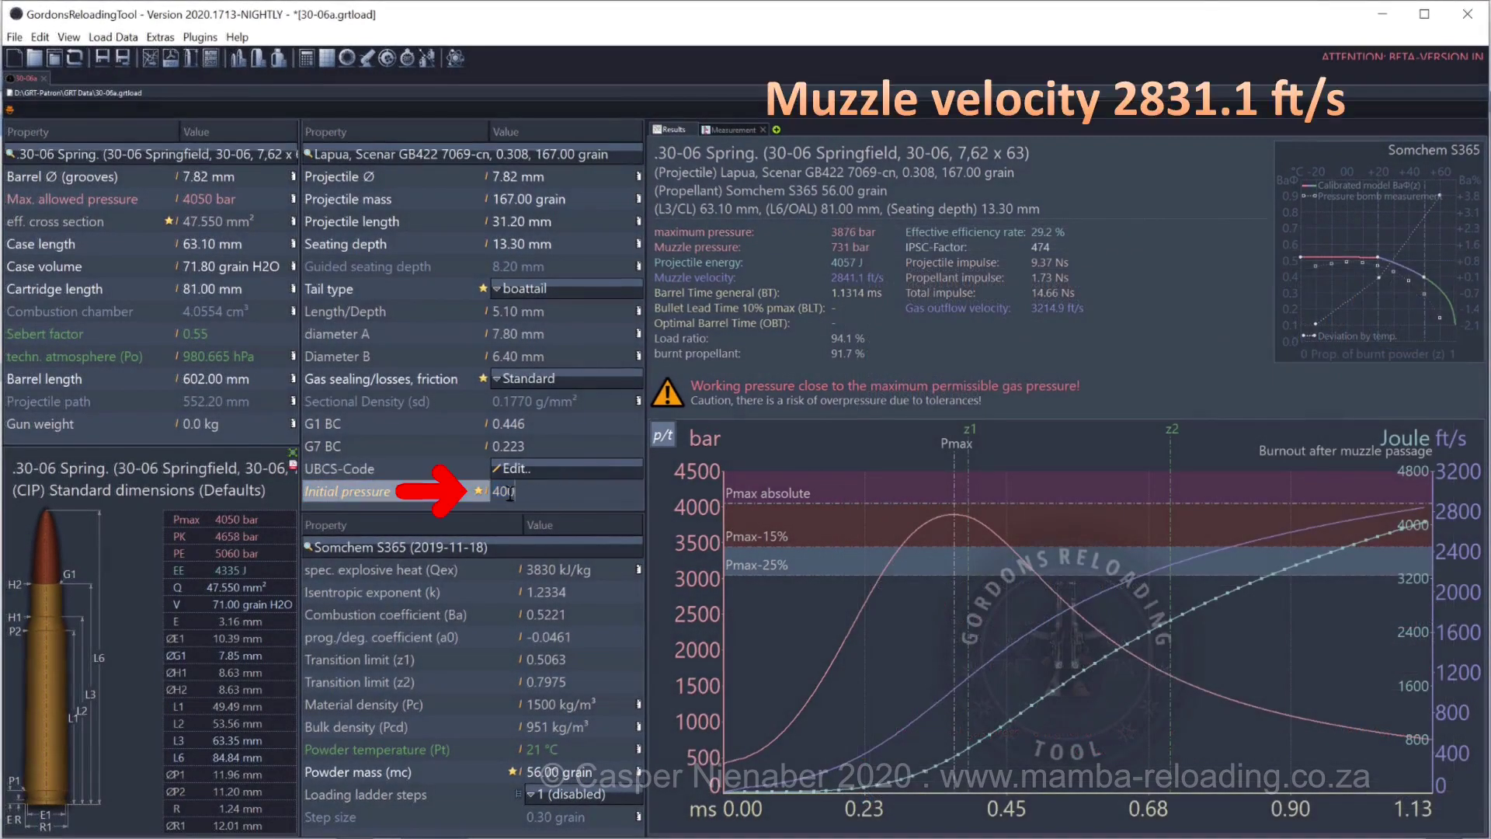
text(375)
key(Return)
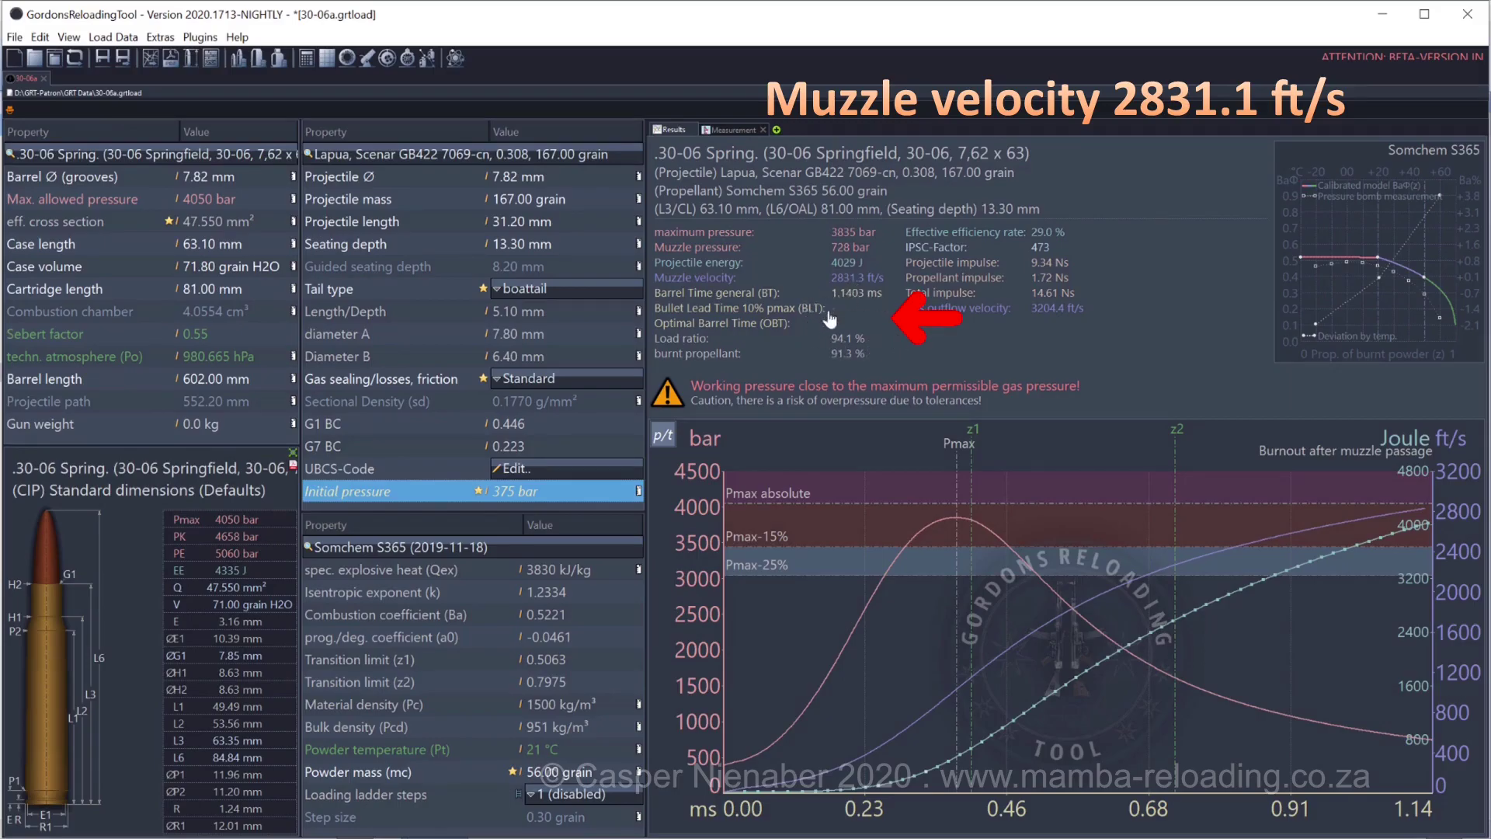
click(575, 496)
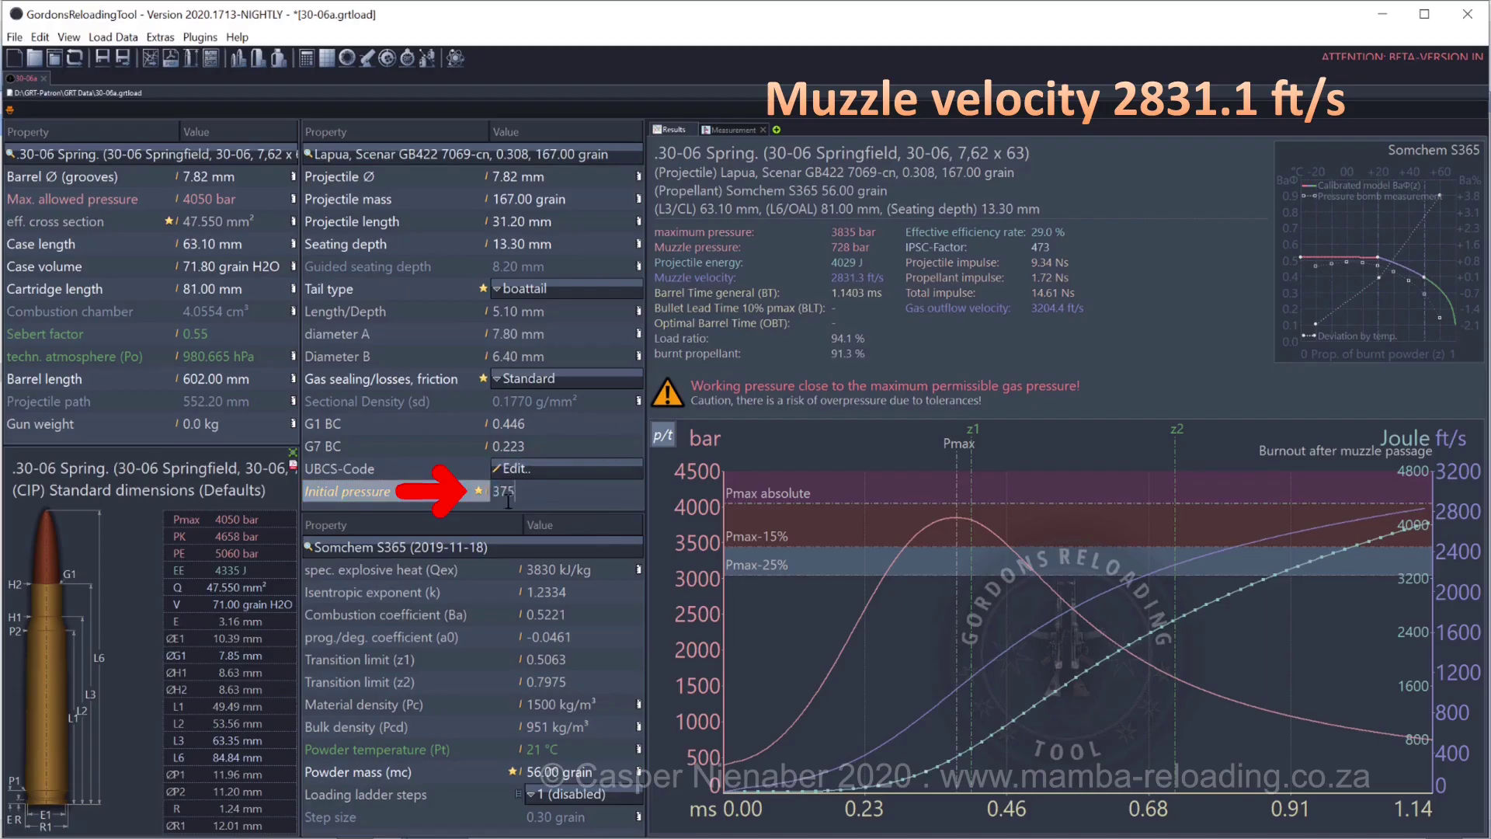
text(360)
key(Return)
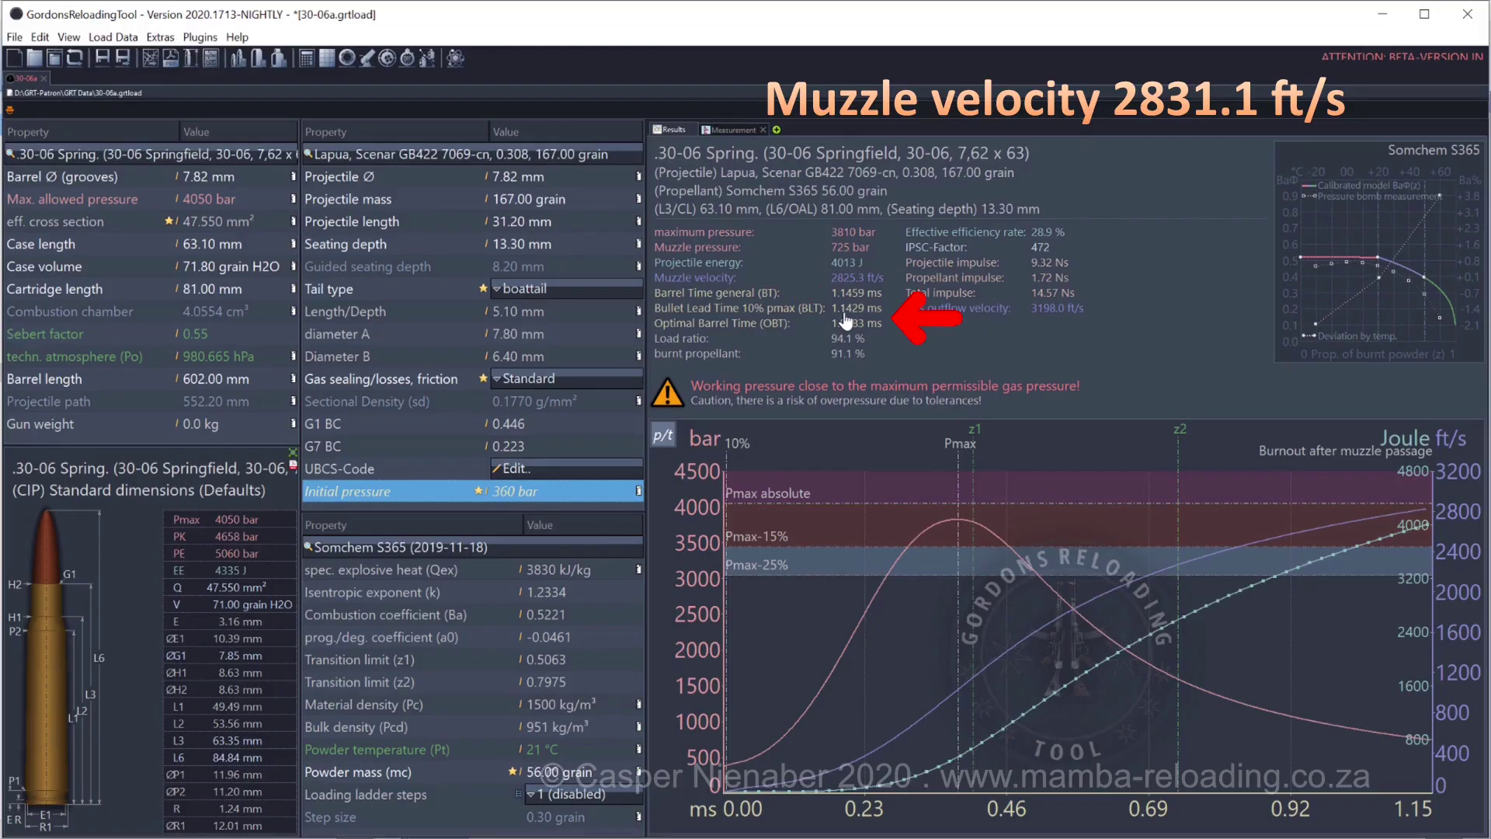
click(102, 58)
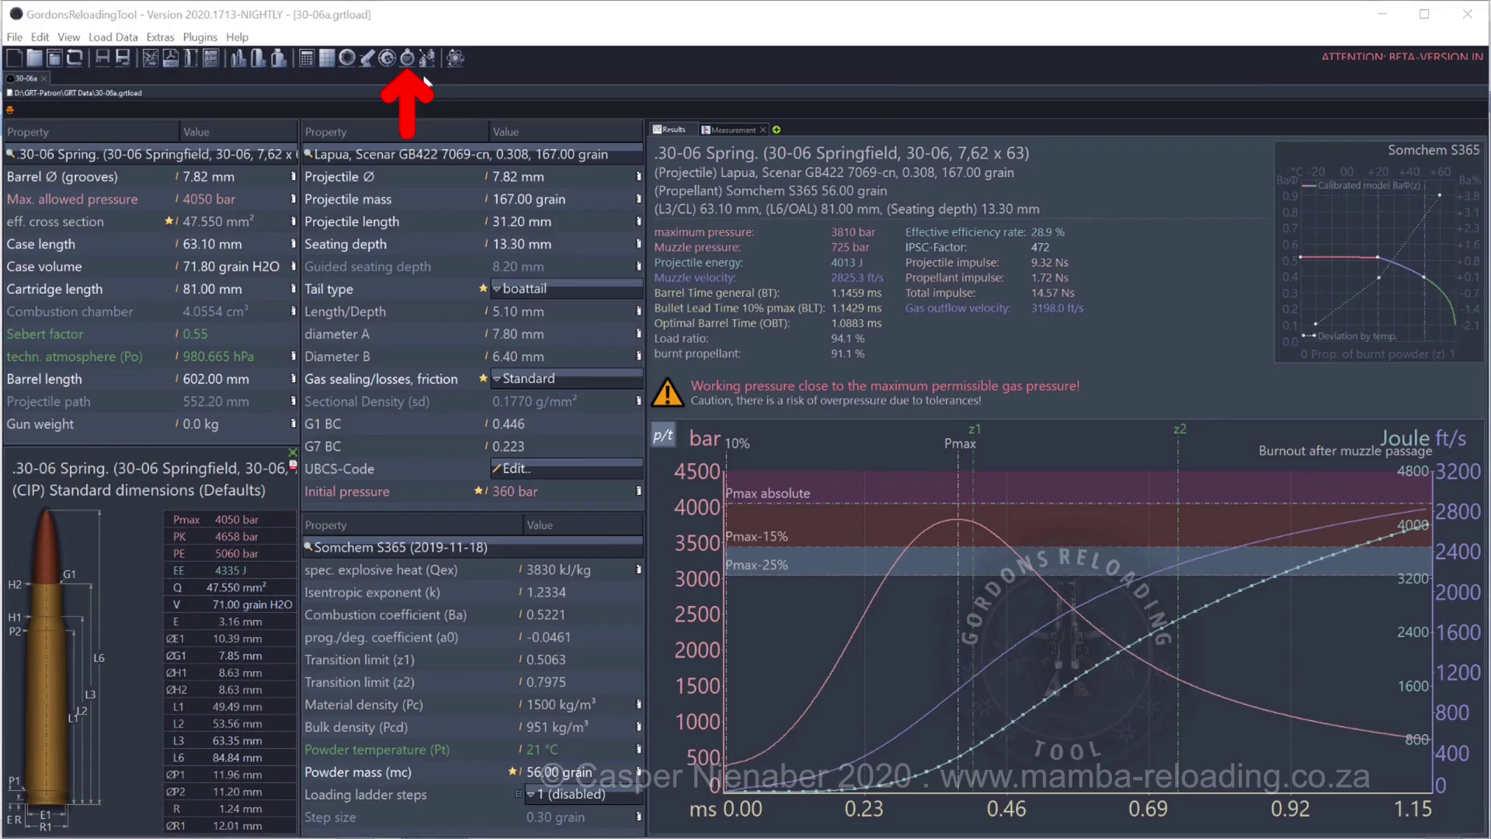
Auto-calibrate the powder in the OBT calculator: k 1.23408 and Ba 0.52239, each +0.0550%
click(409, 61)
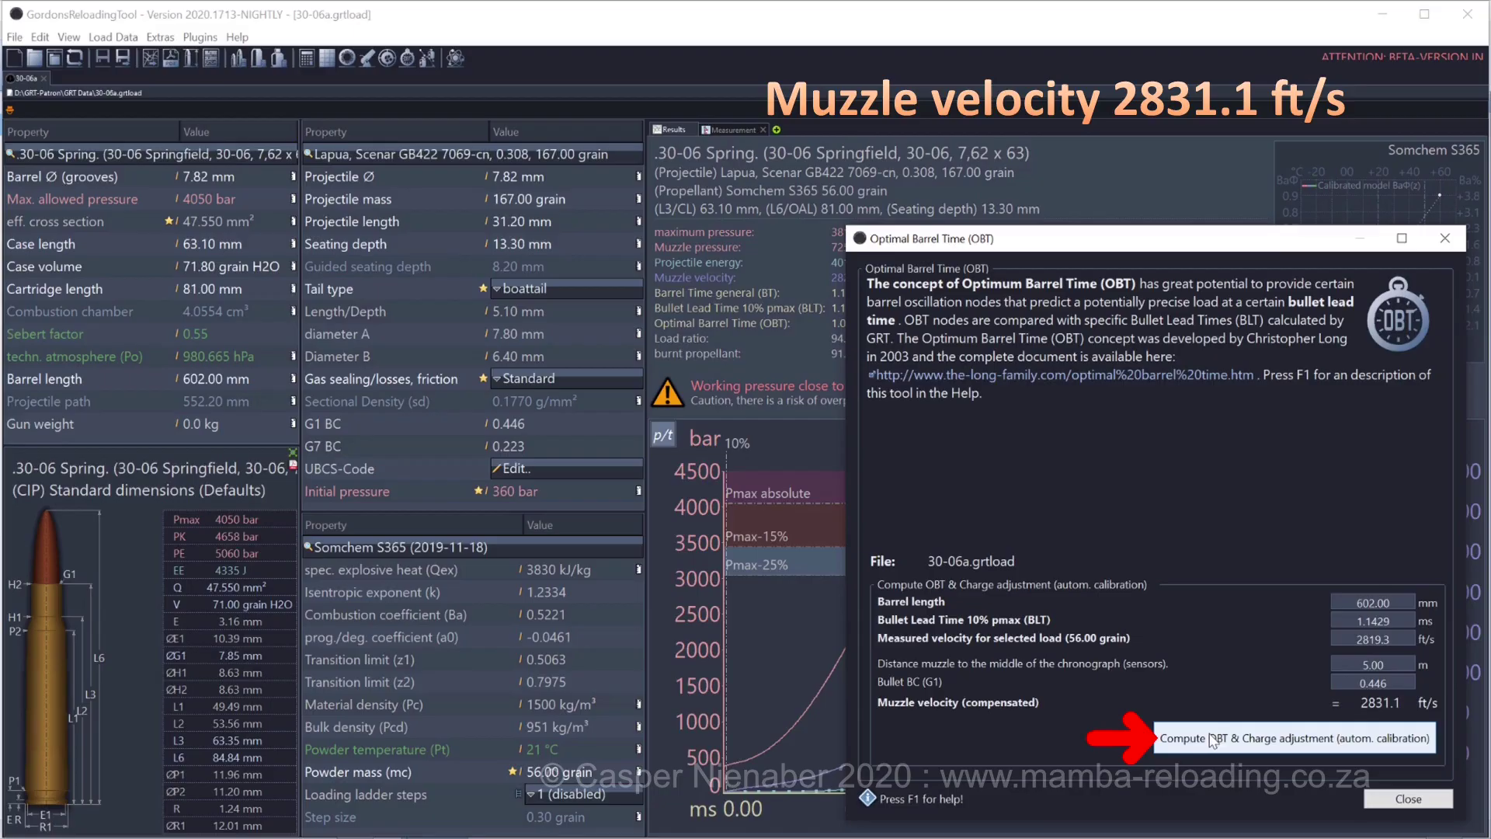
click(1213, 740)
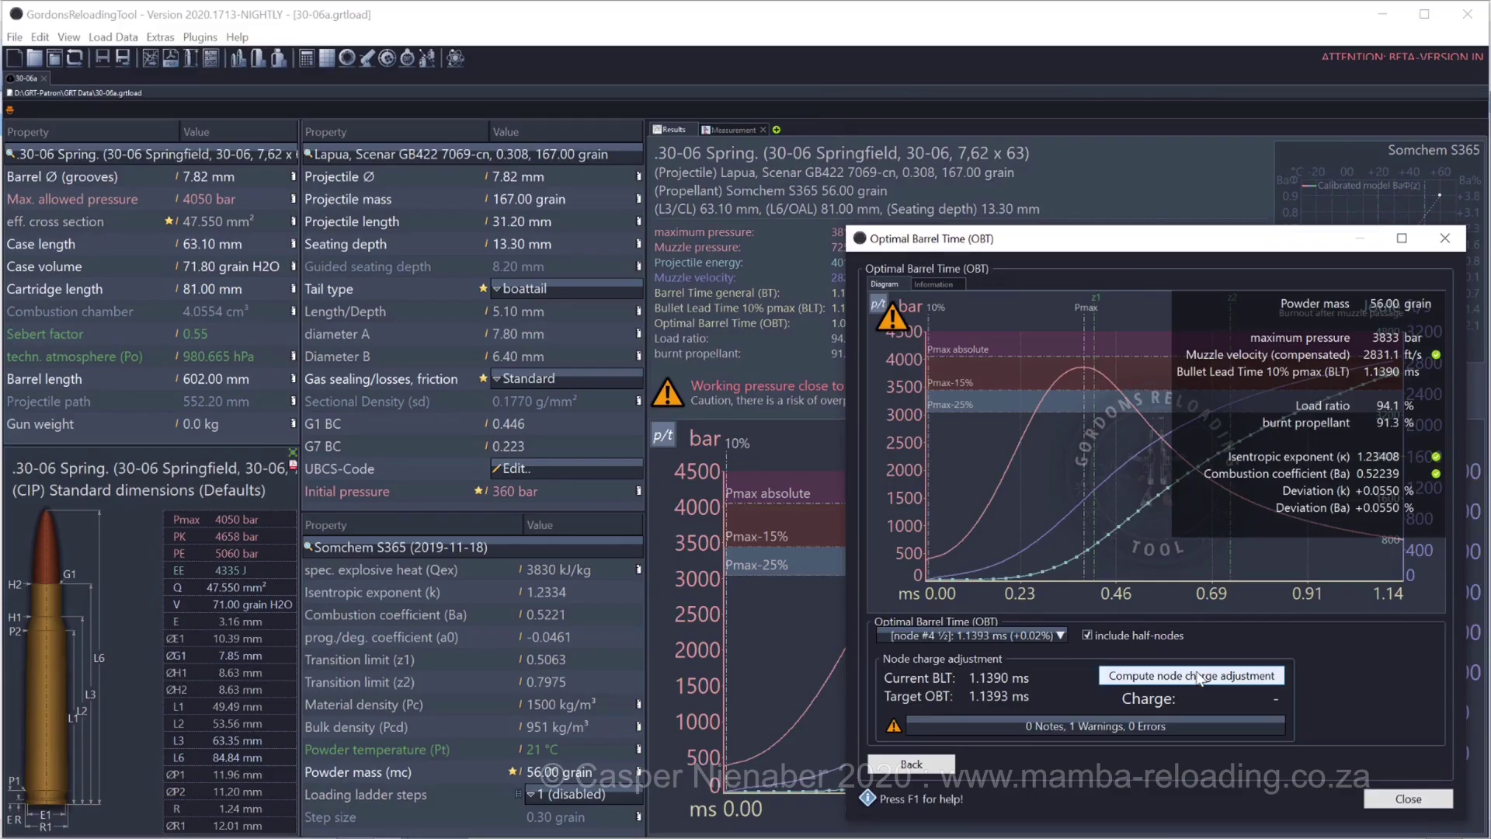
Compute the 56.00 grain node #4½ charge, review its pressure warning, and list nodes #3–#6
click(1200, 678)
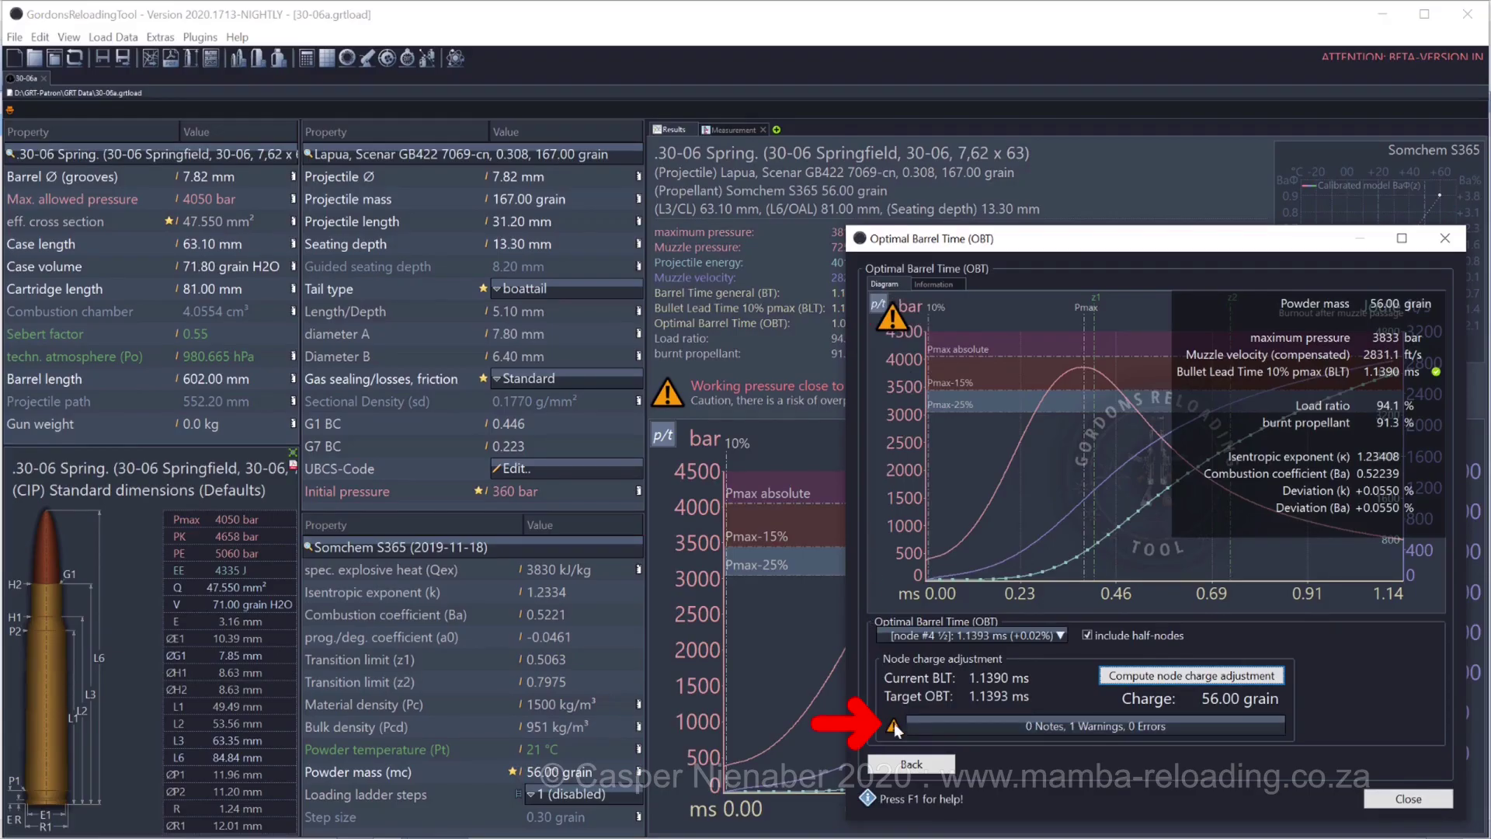
click(934, 729)
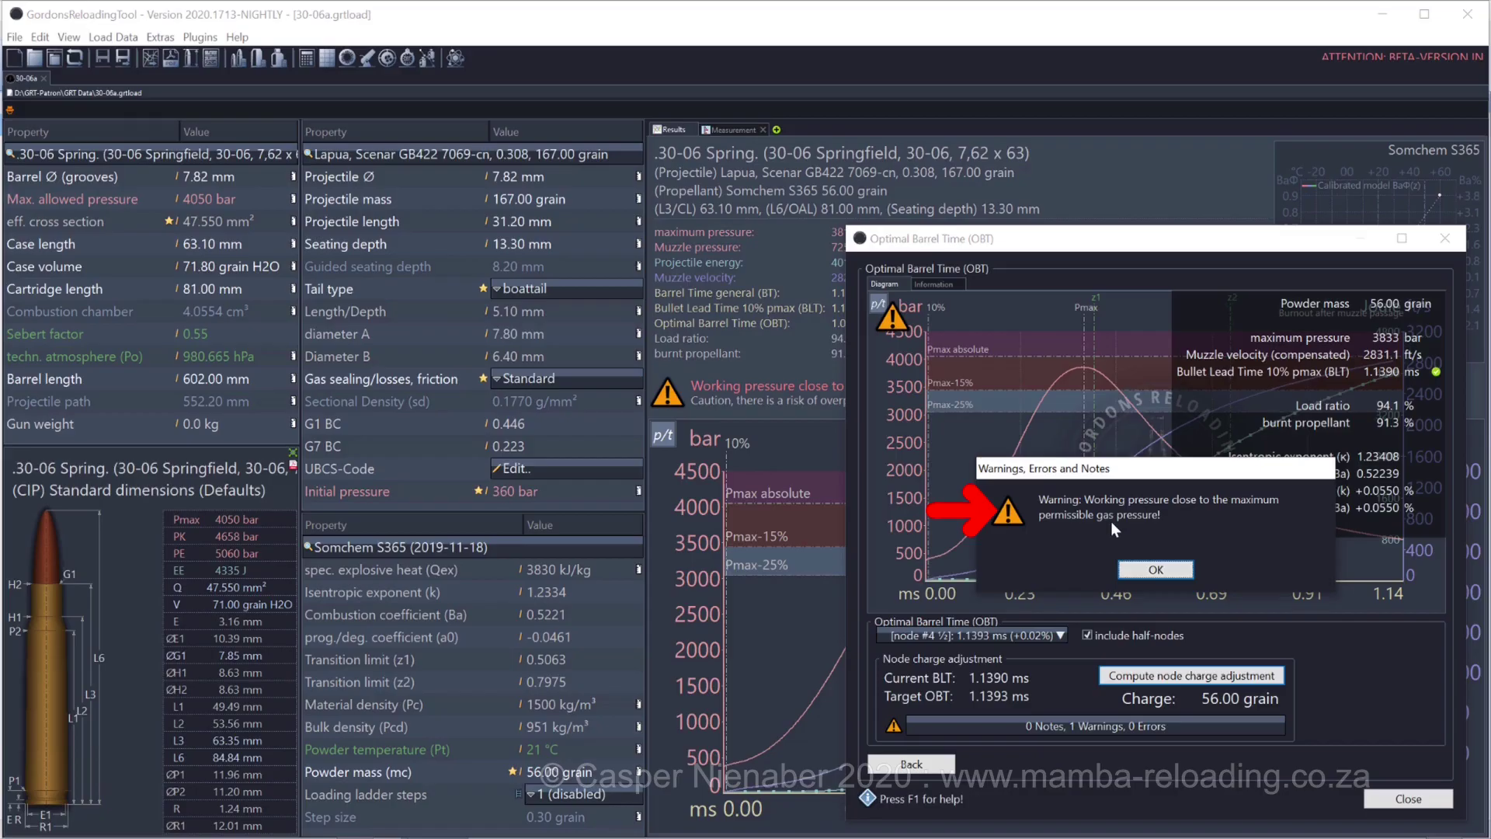
click(1151, 570)
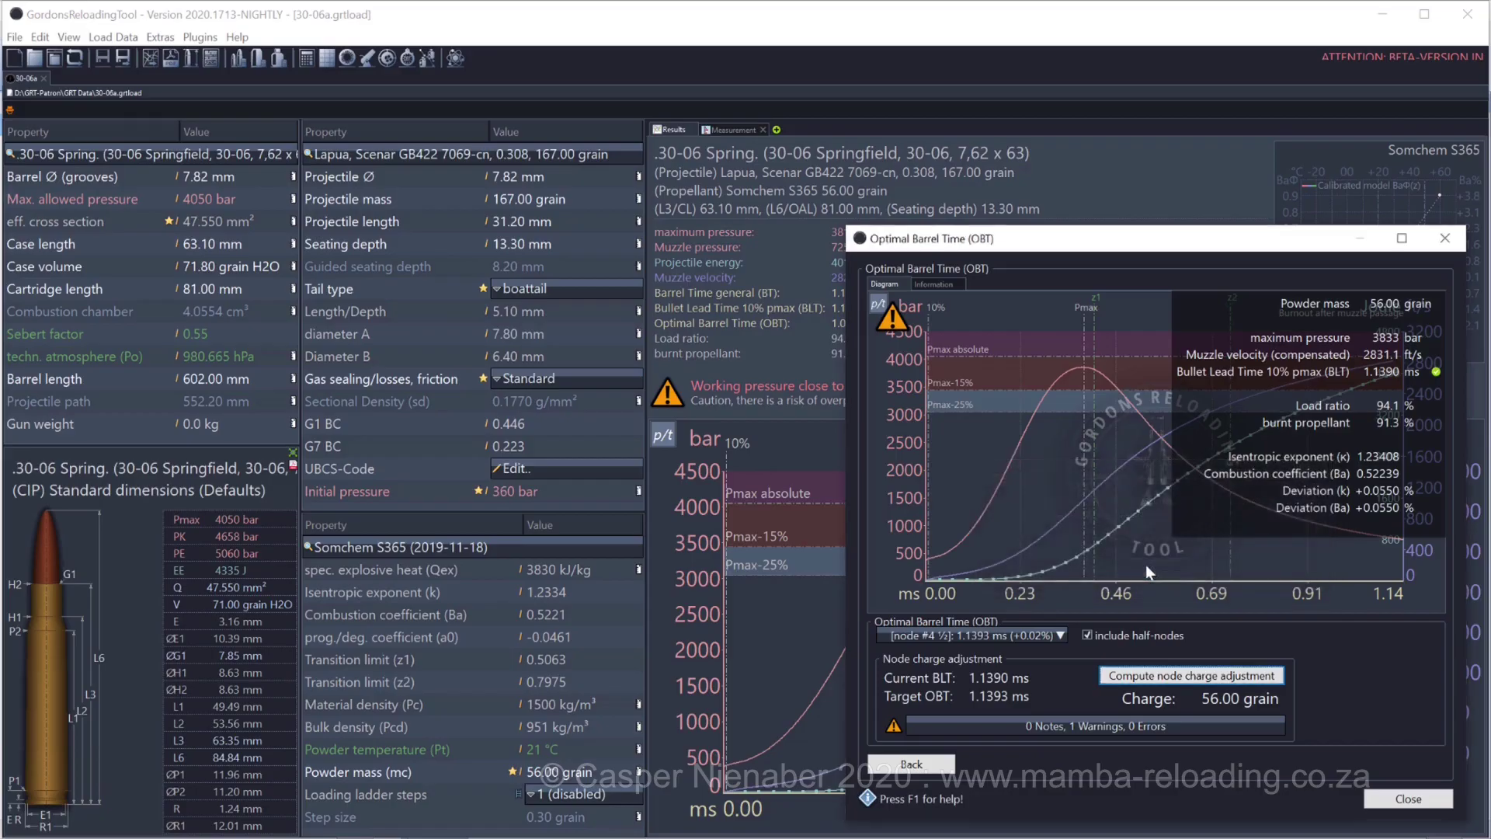
click(1045, 639)
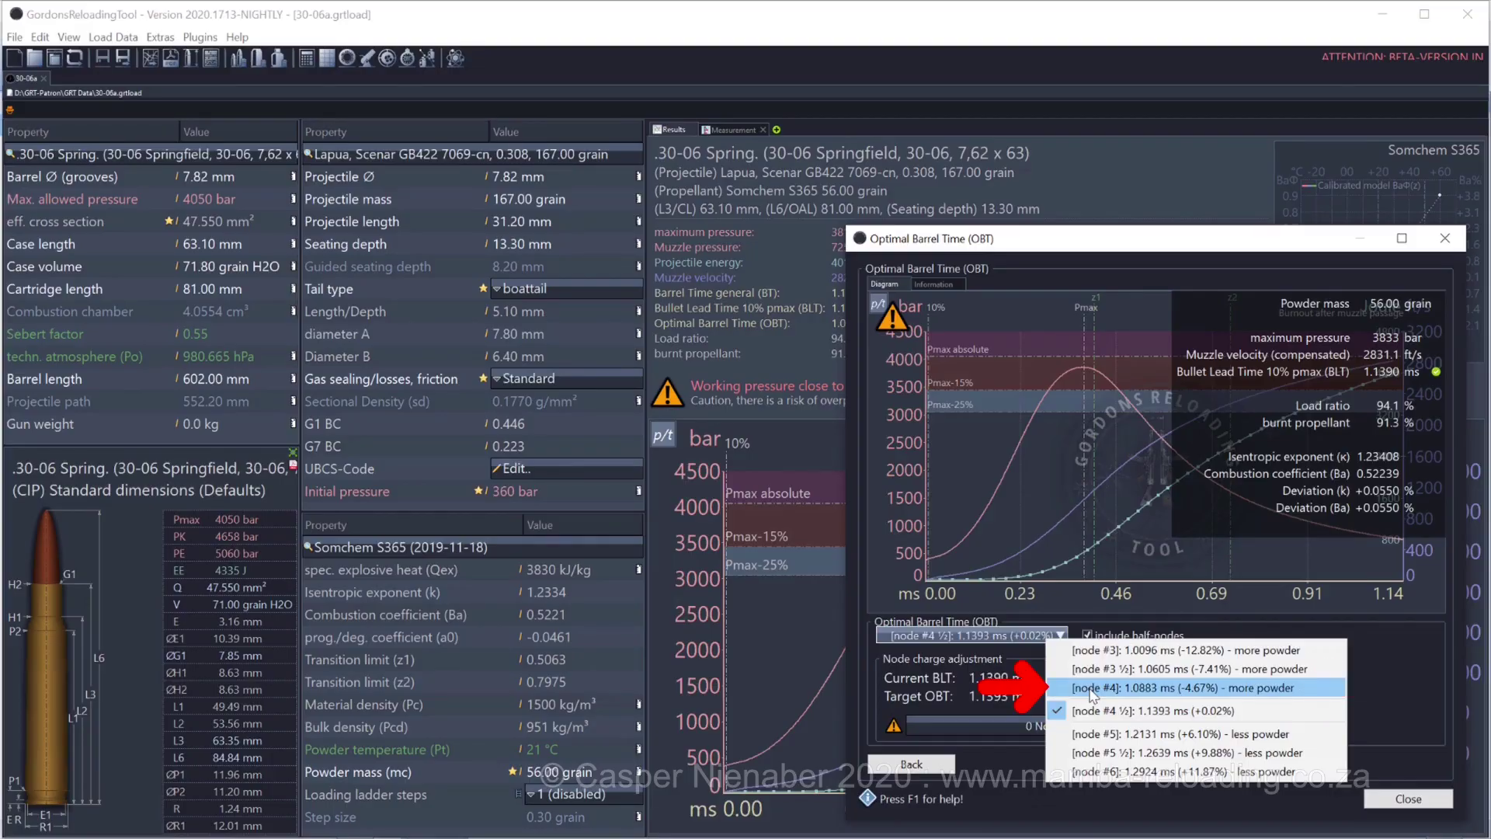
Target node #4 for a 57.35 grain charge and review its 4160 bar overpressure warning
click(1090, 688)
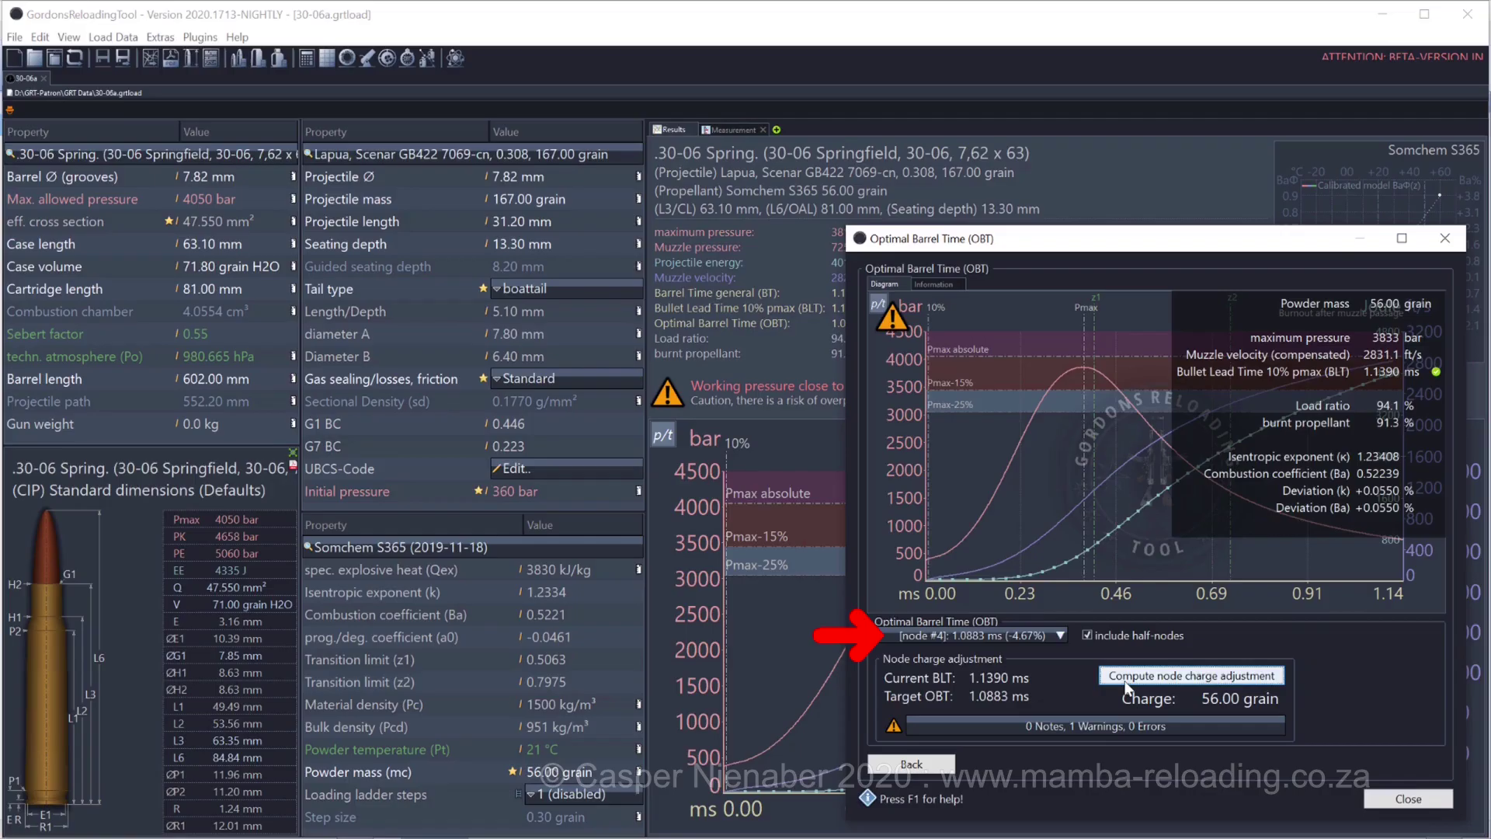
click(1128, 682)
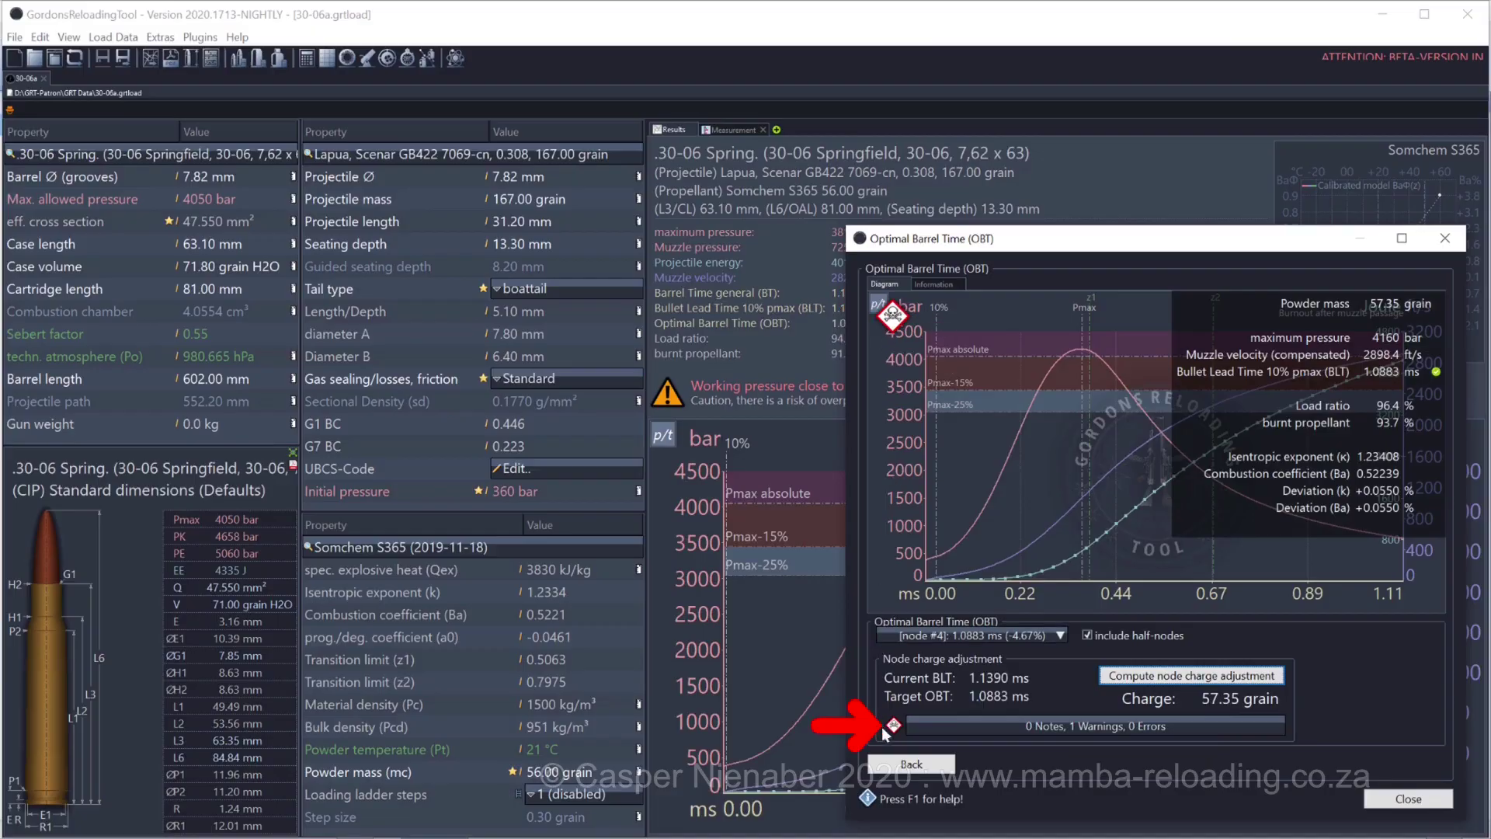
click(968, 726)
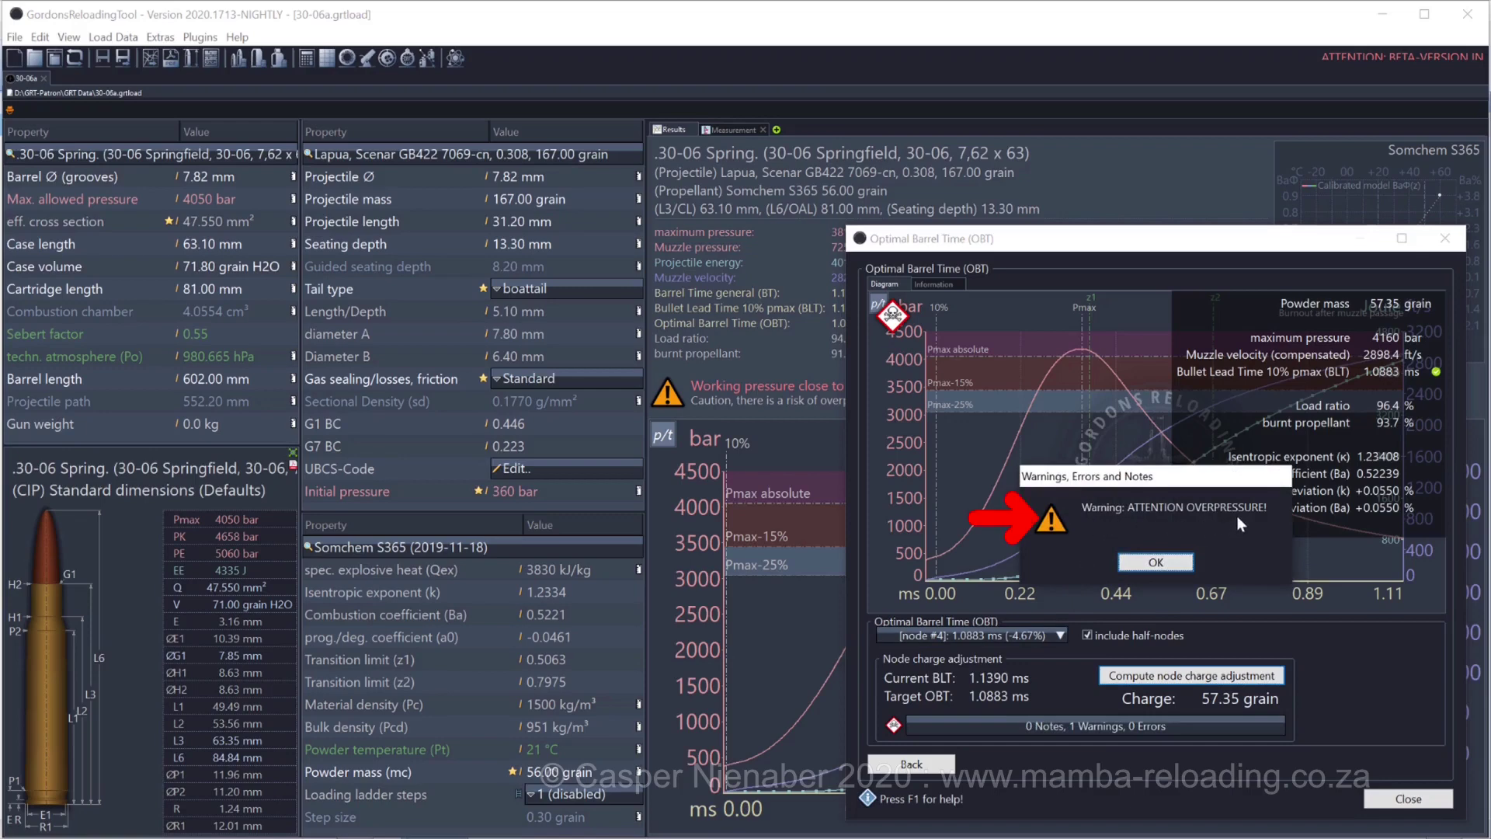
click(1155, 565)
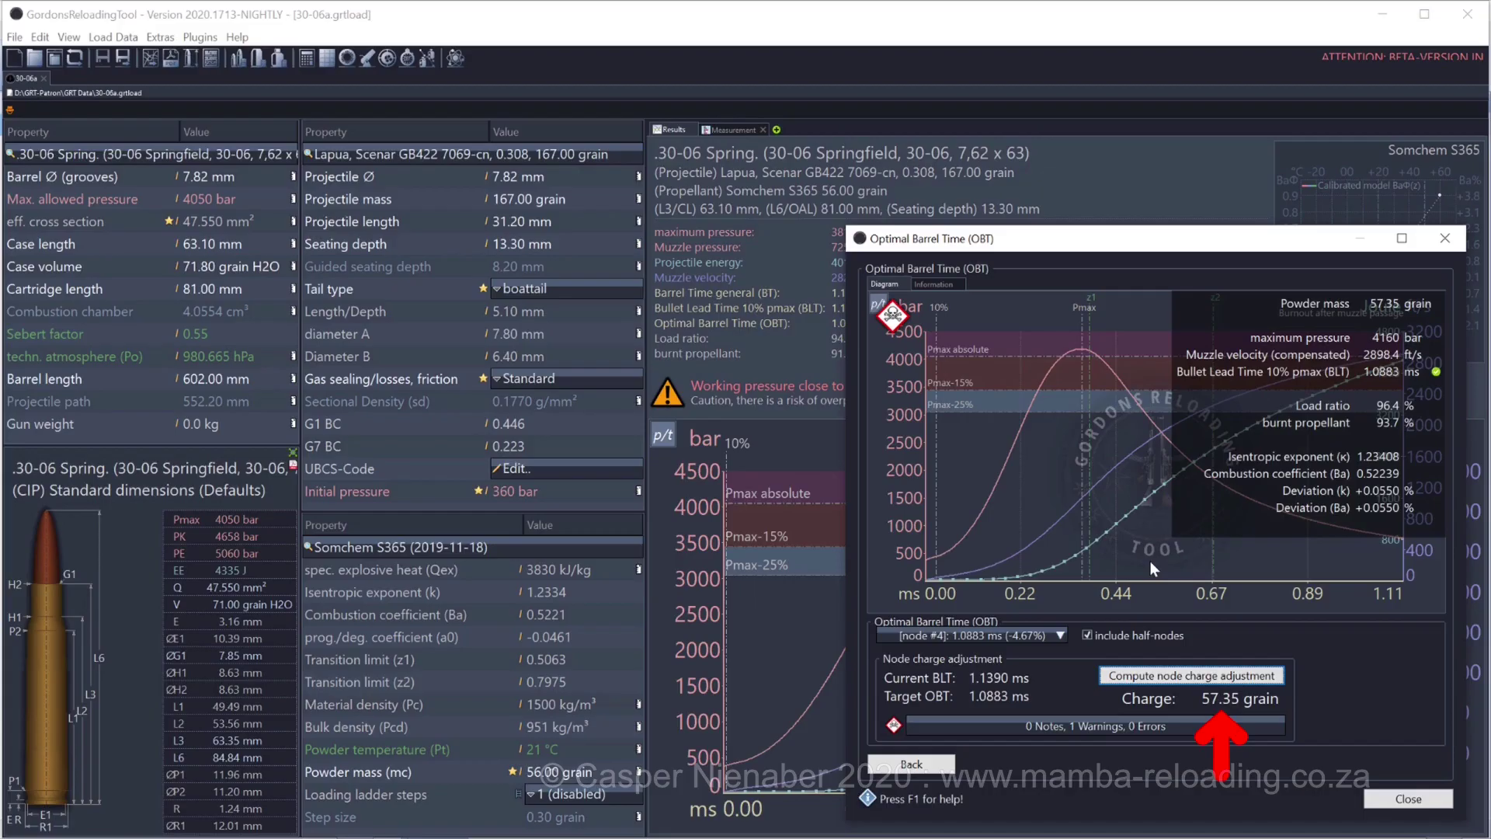
click(1045, 640)
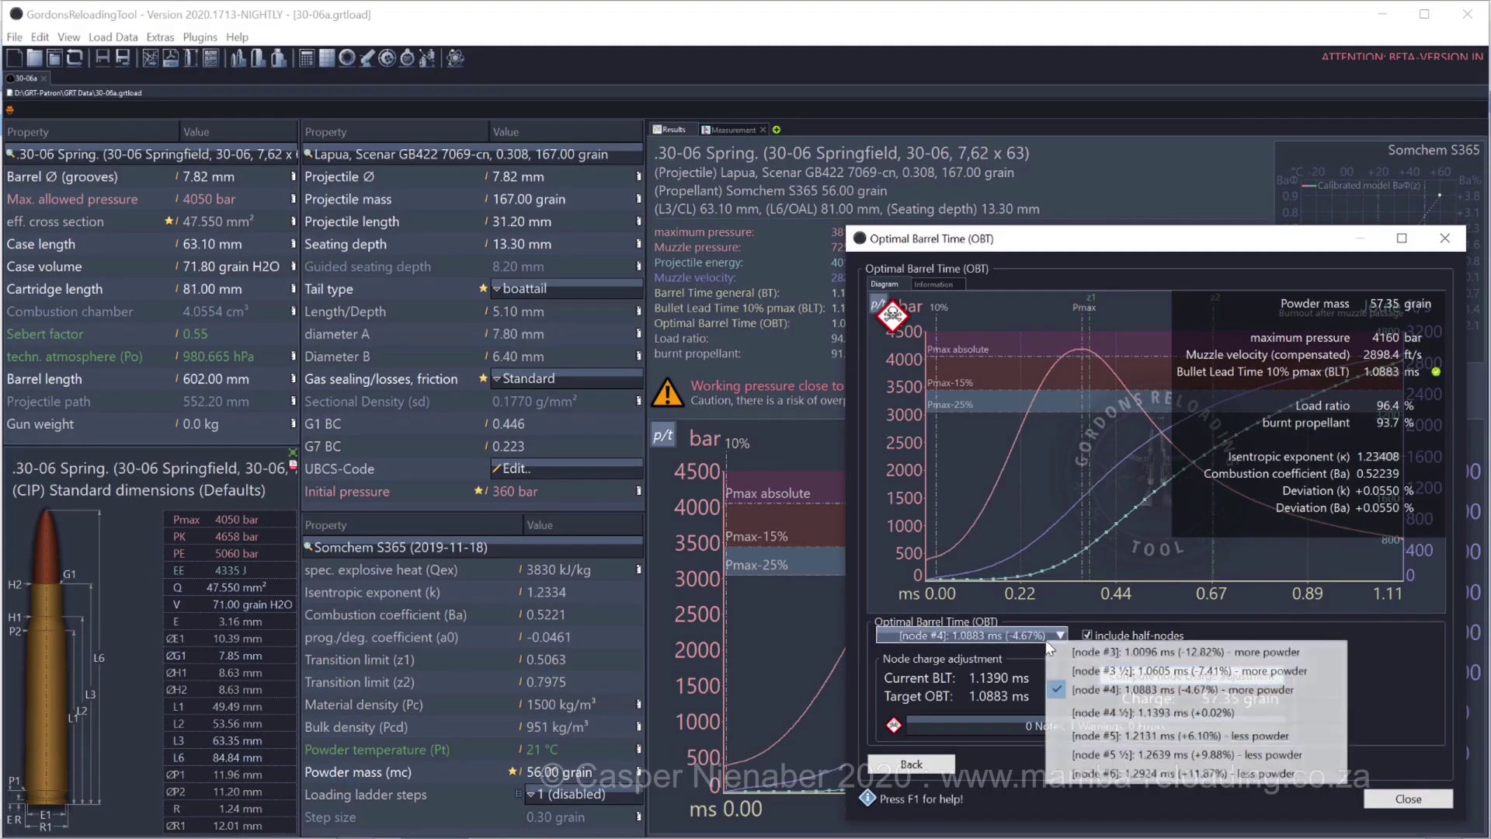
Target node #5 for 53.26 grain at 3253 bar and view the invalid bullet-lead-time error
click(1107, 735)
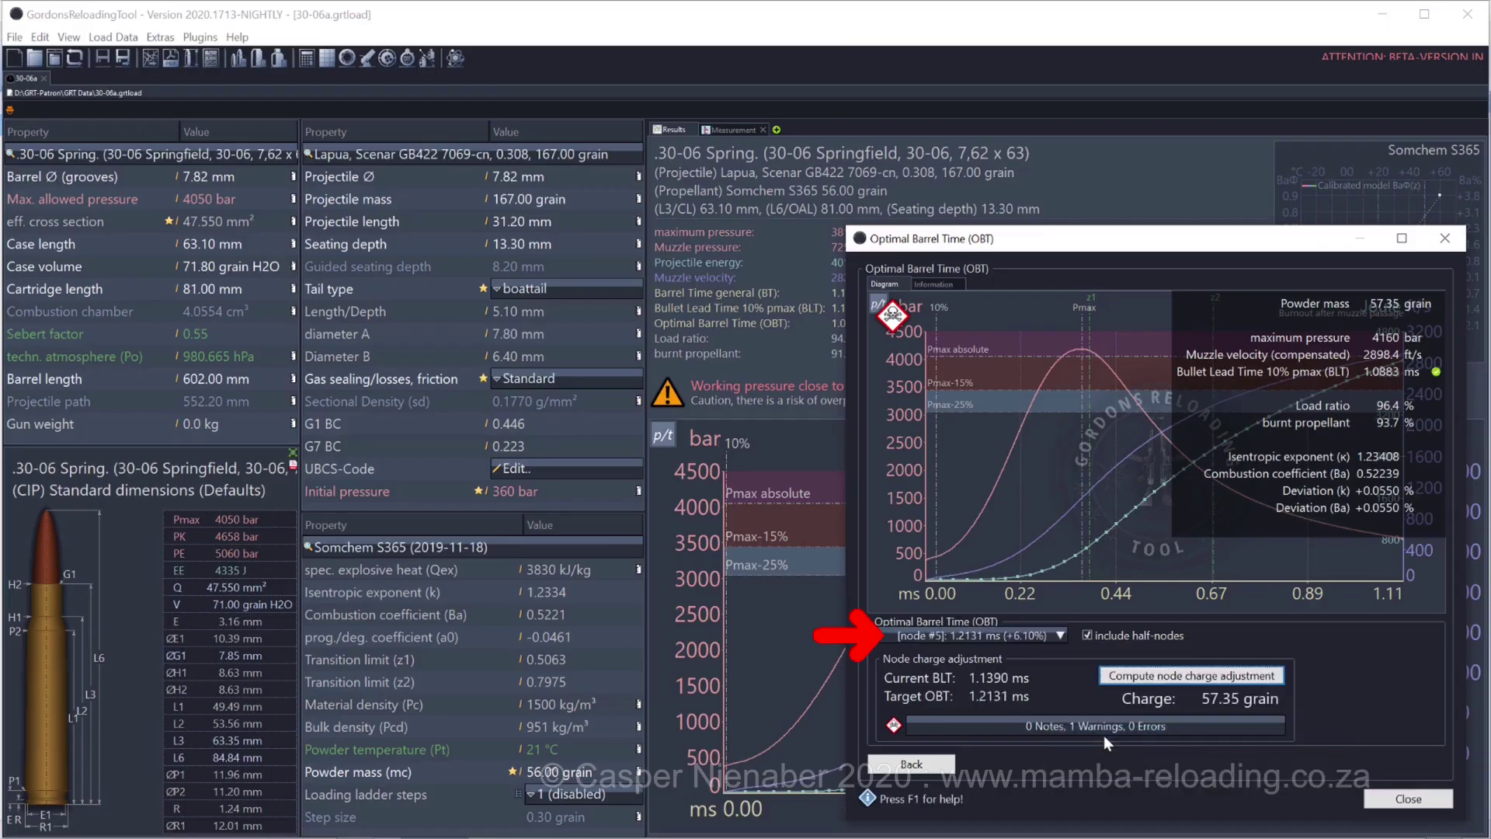
click(1155, 678)
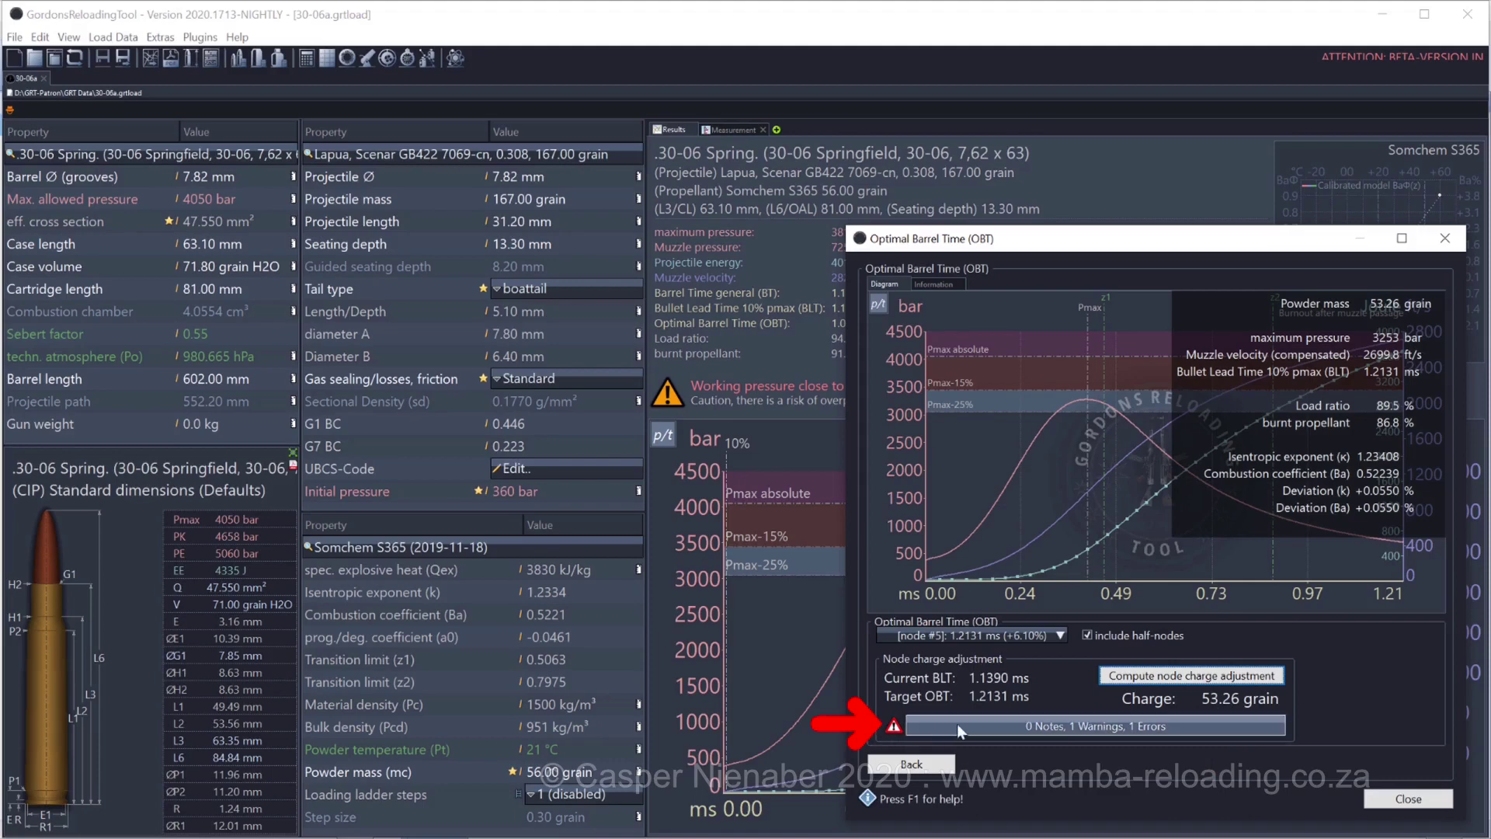
click(957, 725)
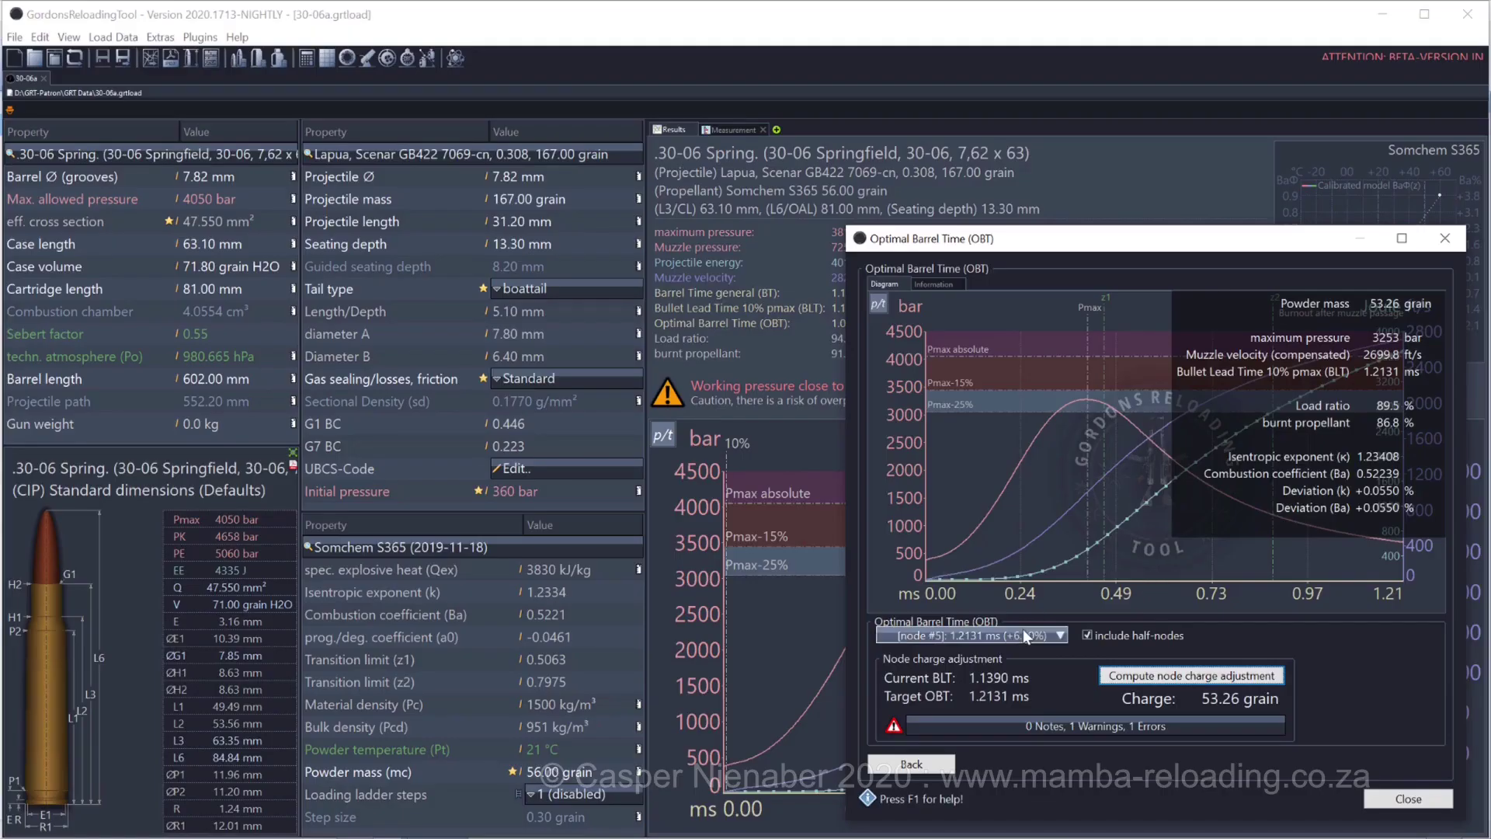
Reselect node #4½ and recompute its 56.00 grain charge at 3833 bar
click(1023, 631)
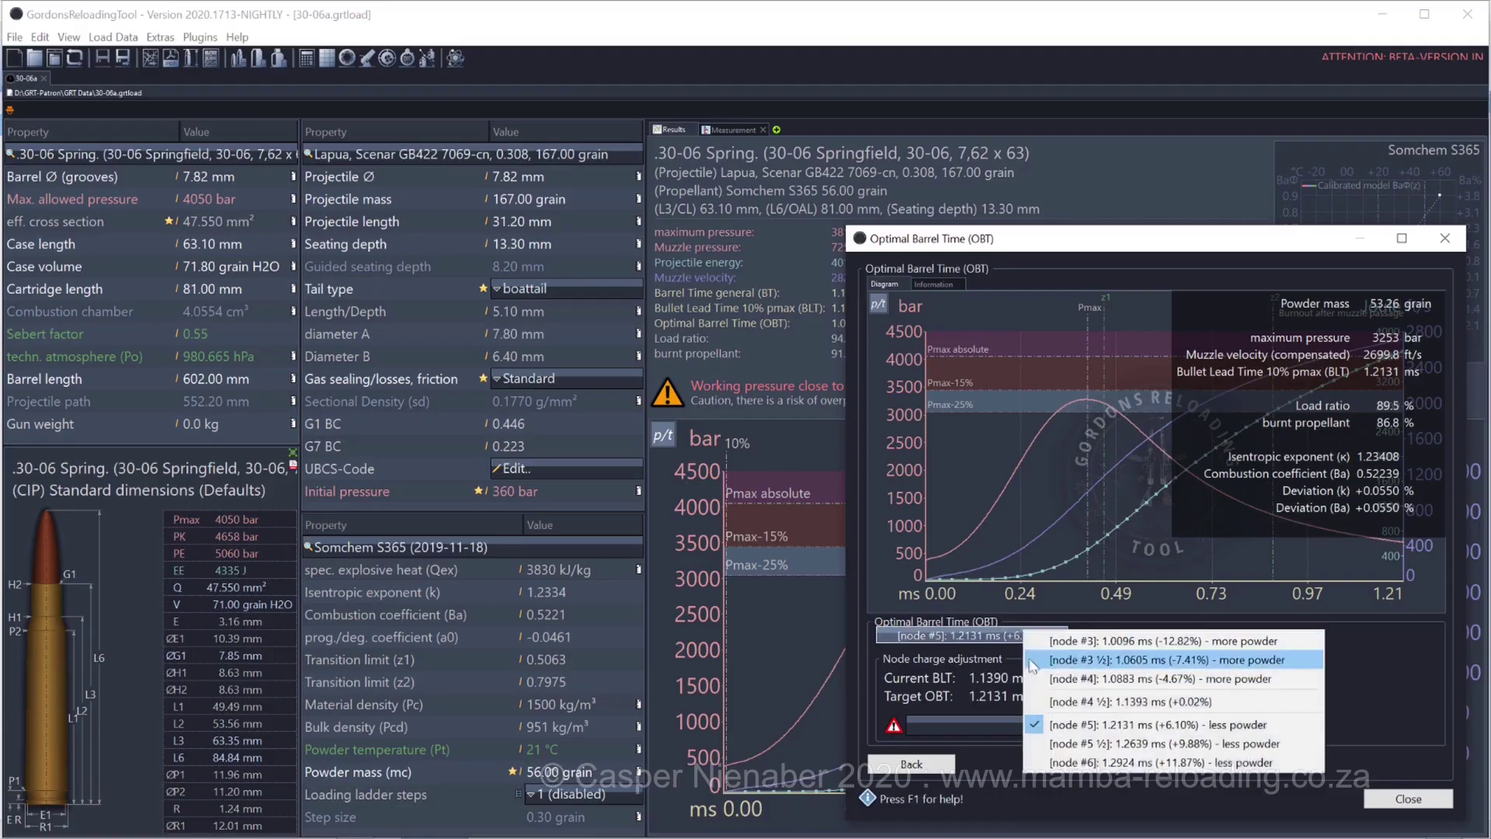
click(1067, 700)
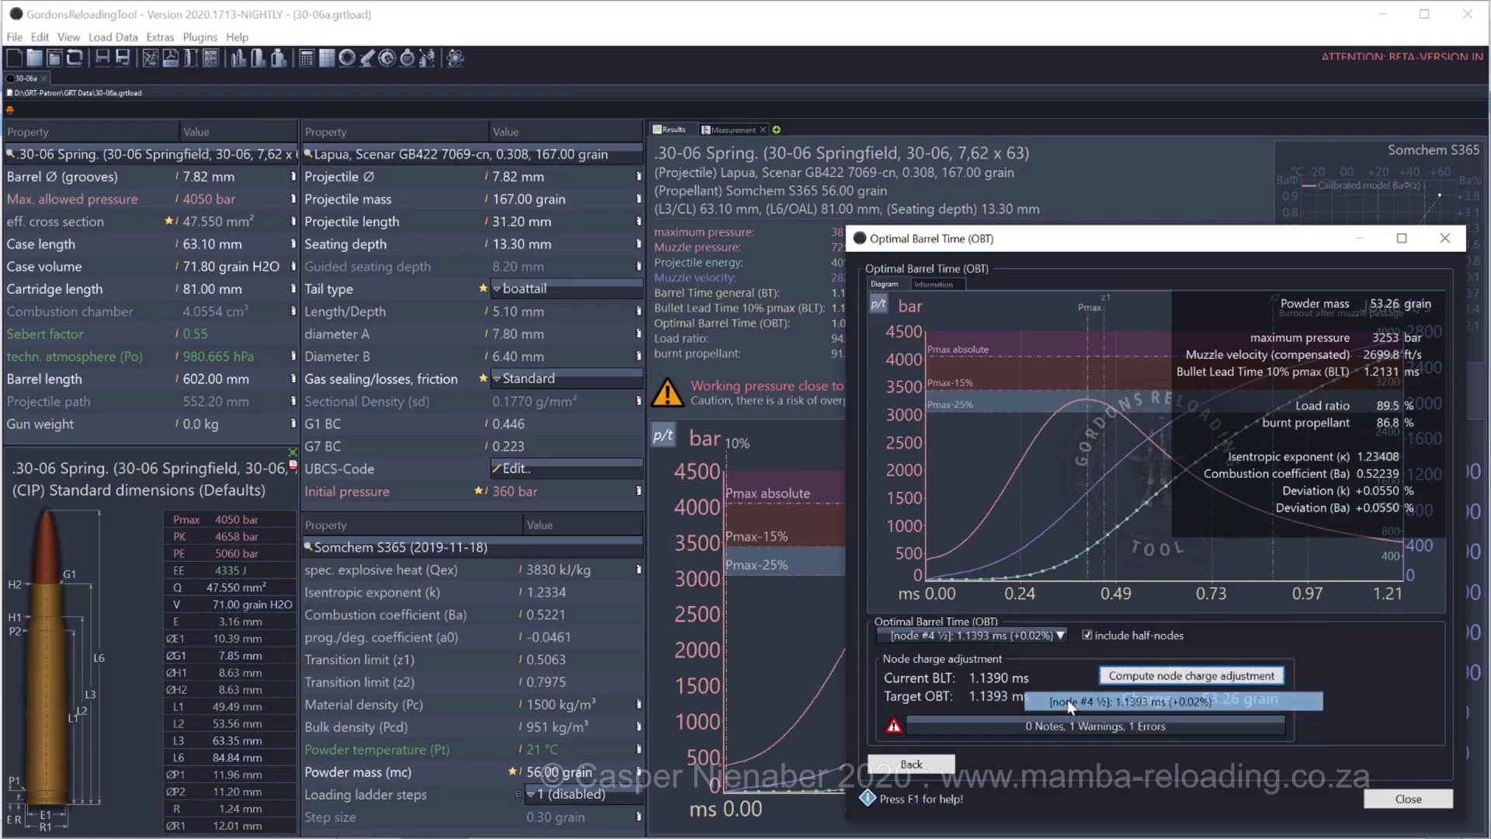
click(1135, 675)
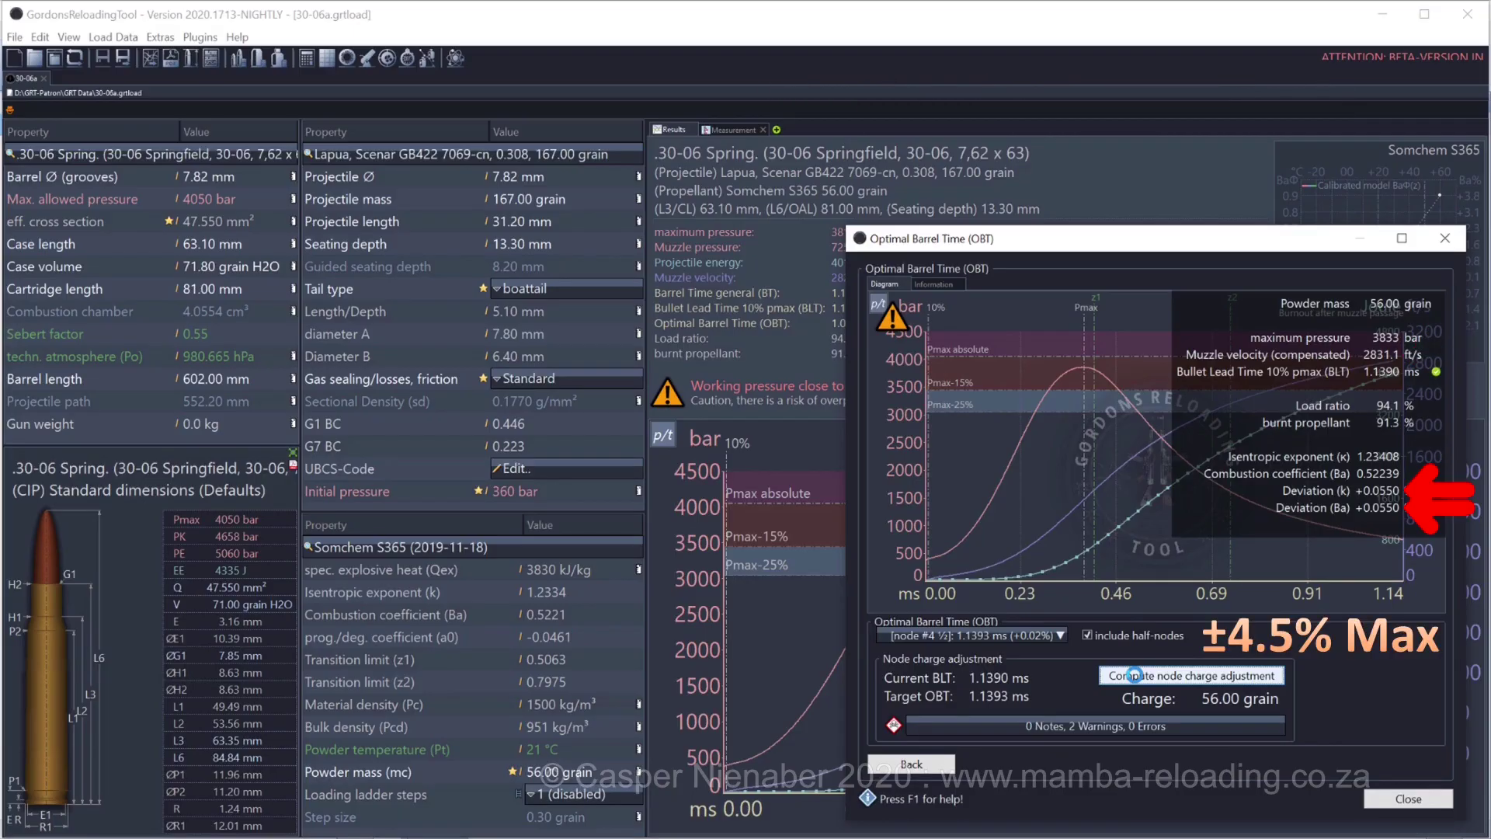
Enter powder k 1.23408 and Ba 0.52239, simulating 3833 bar and 2831.2 ft/s
click(1135, 674)
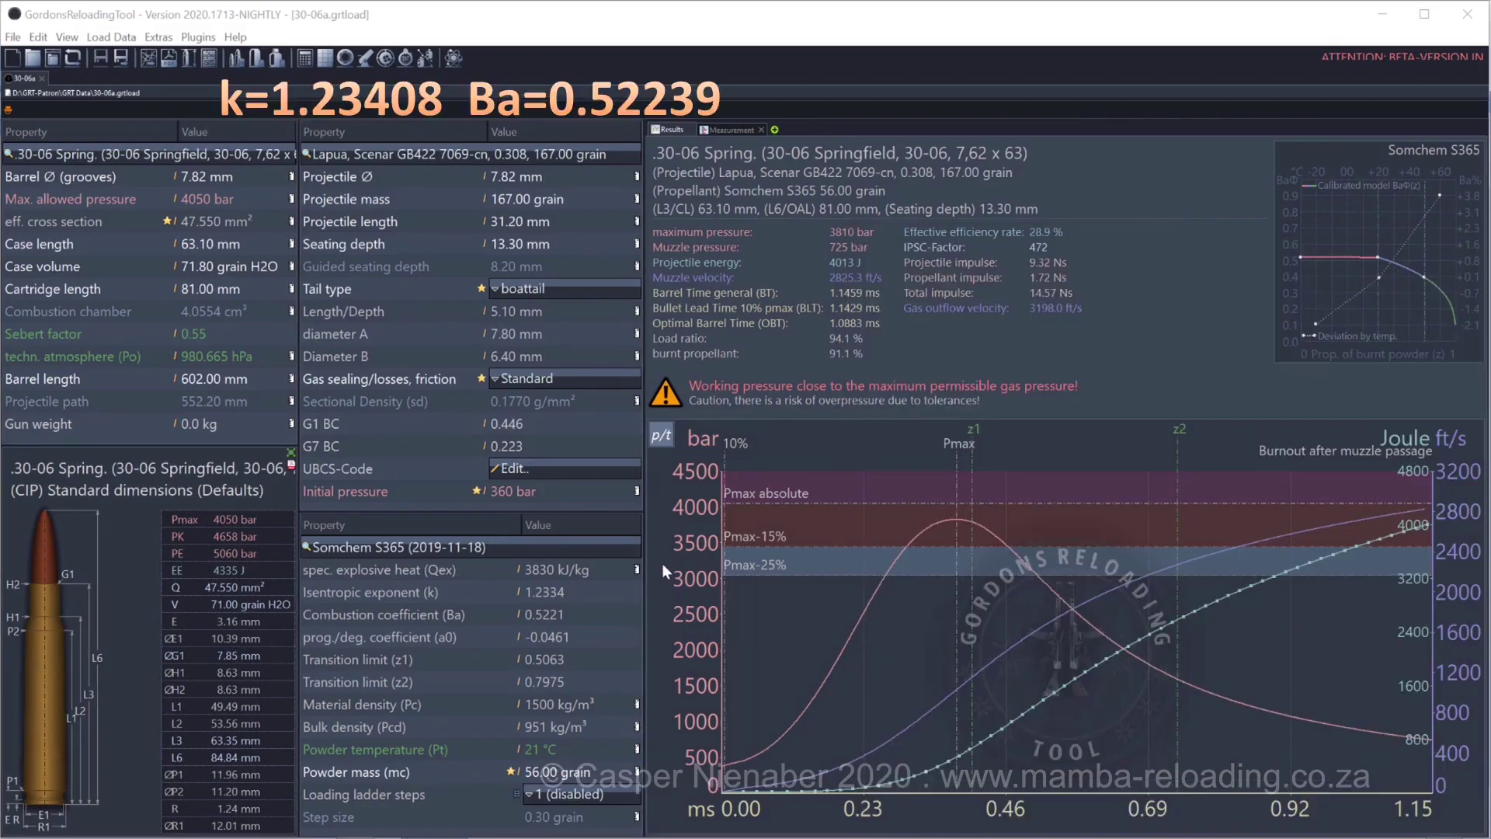
text(1)
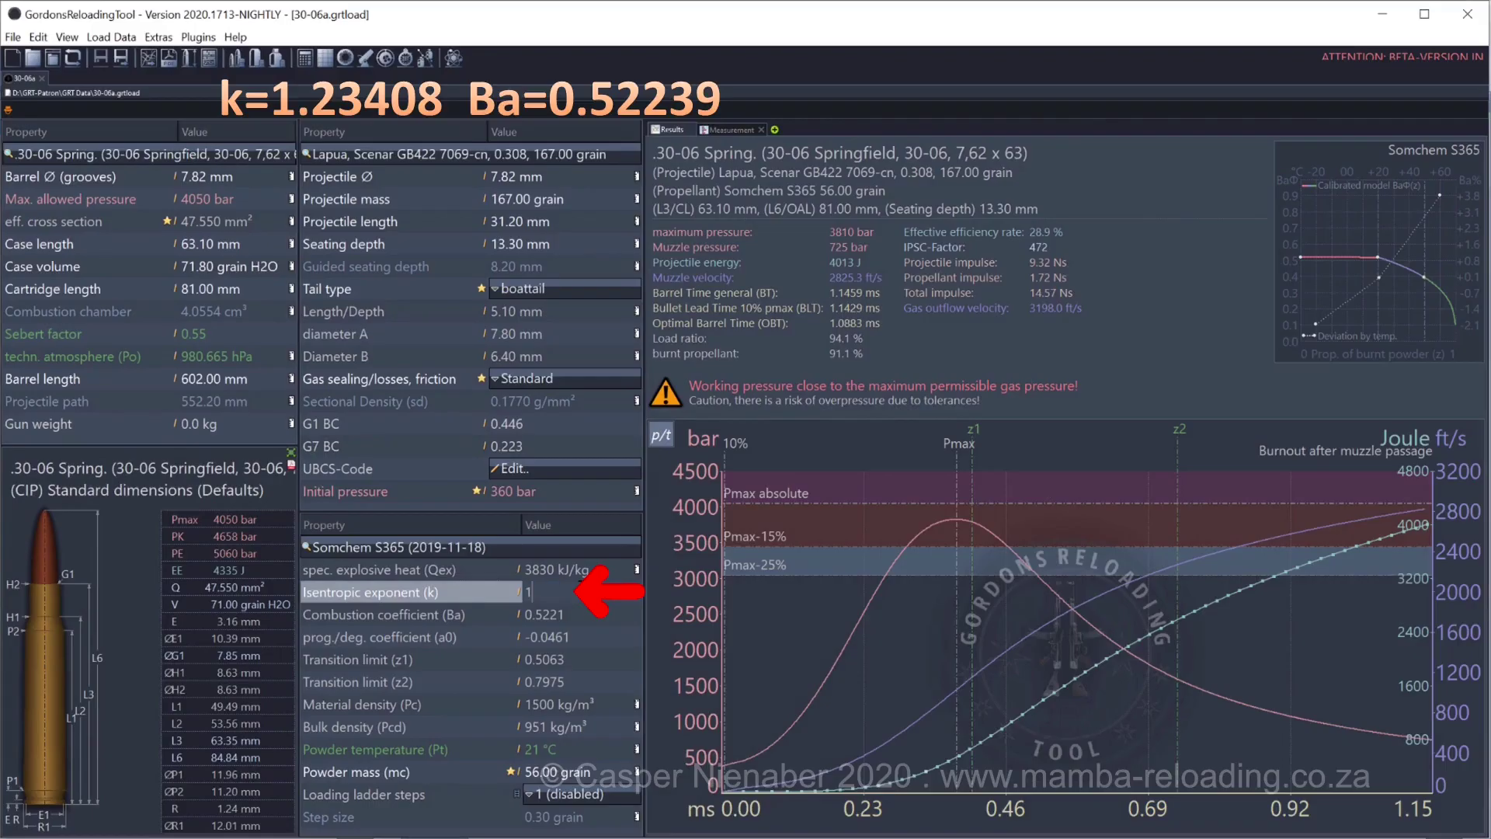
text(.234)
text(08)
key(Tab)
text(0.)
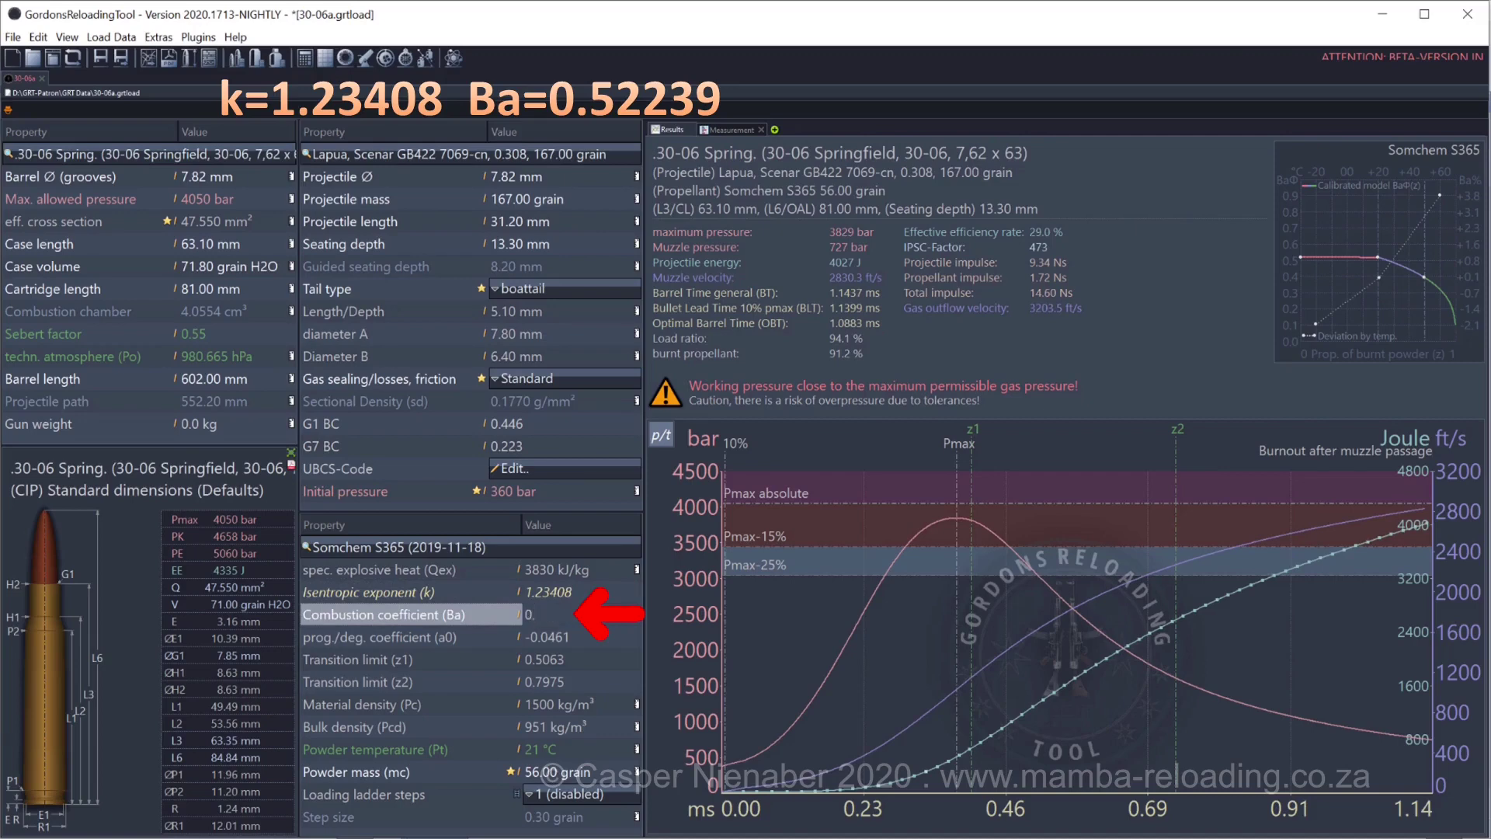
text(5223)
text(9)
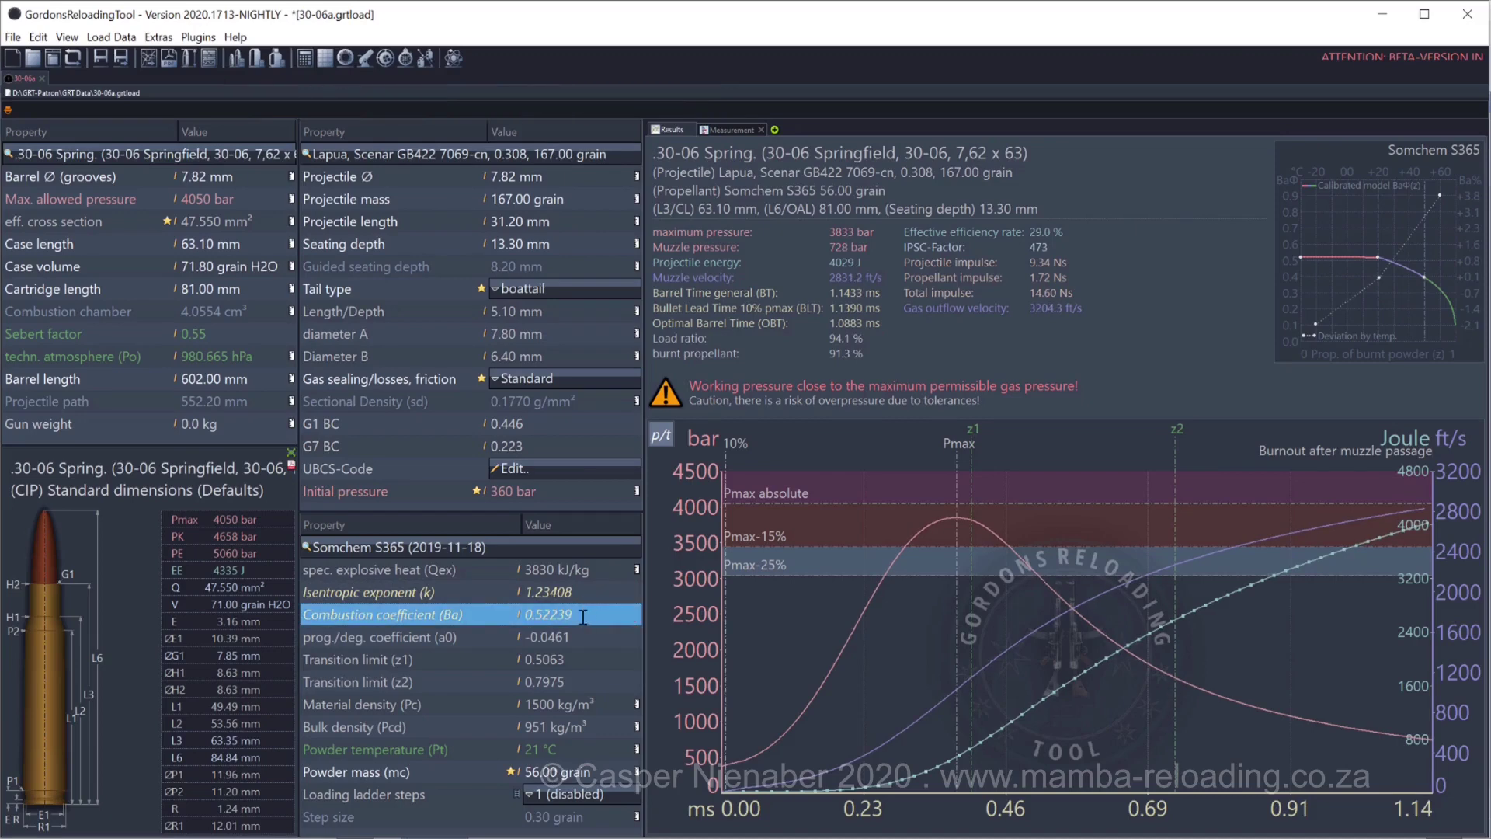
click(569, 770)
key(Return)
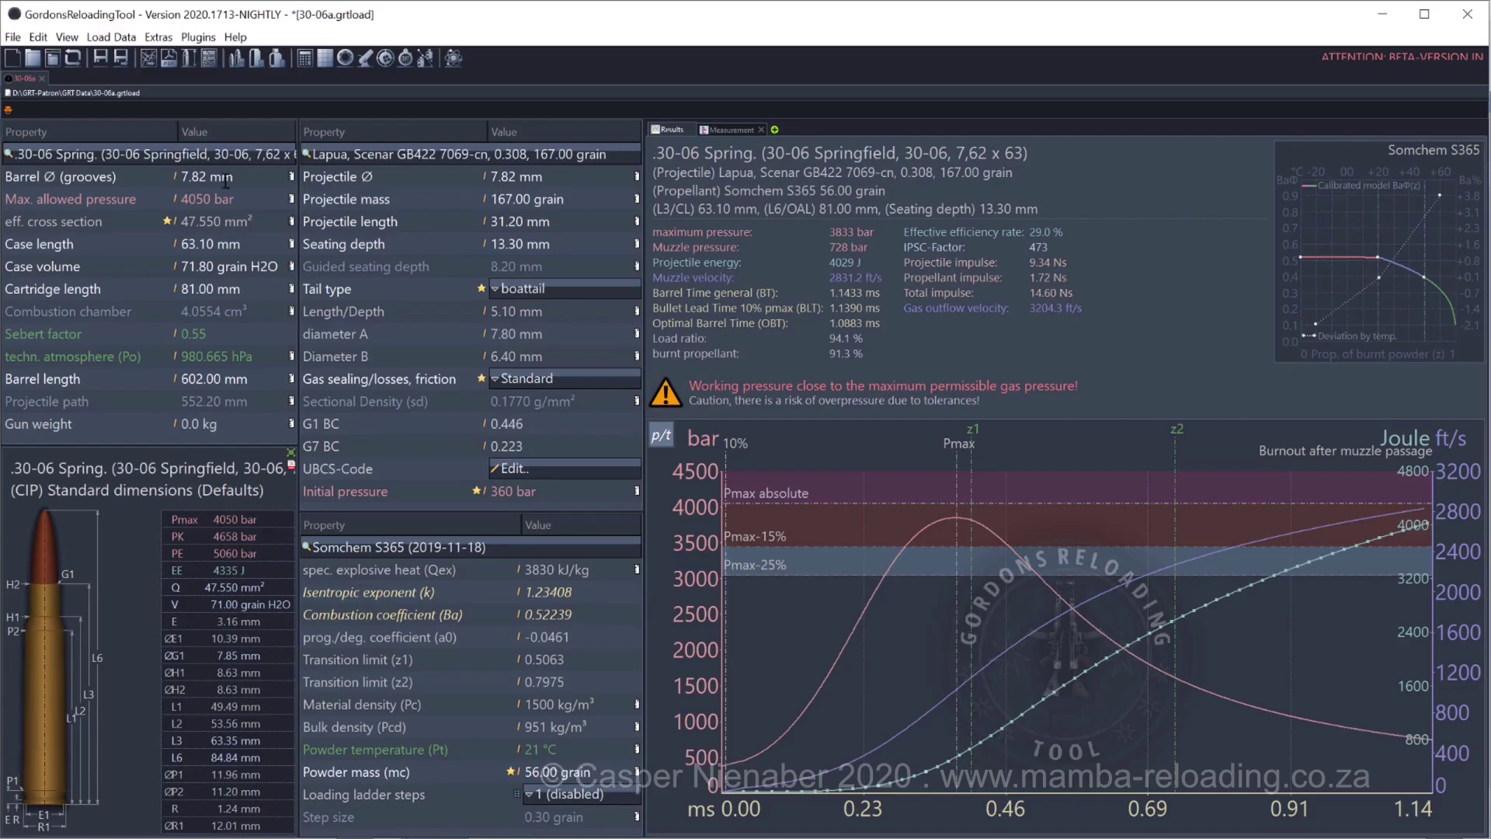
Save the calibrated load under the new file name 30-06a-OBT.grtload via Save As
click(121, 59)
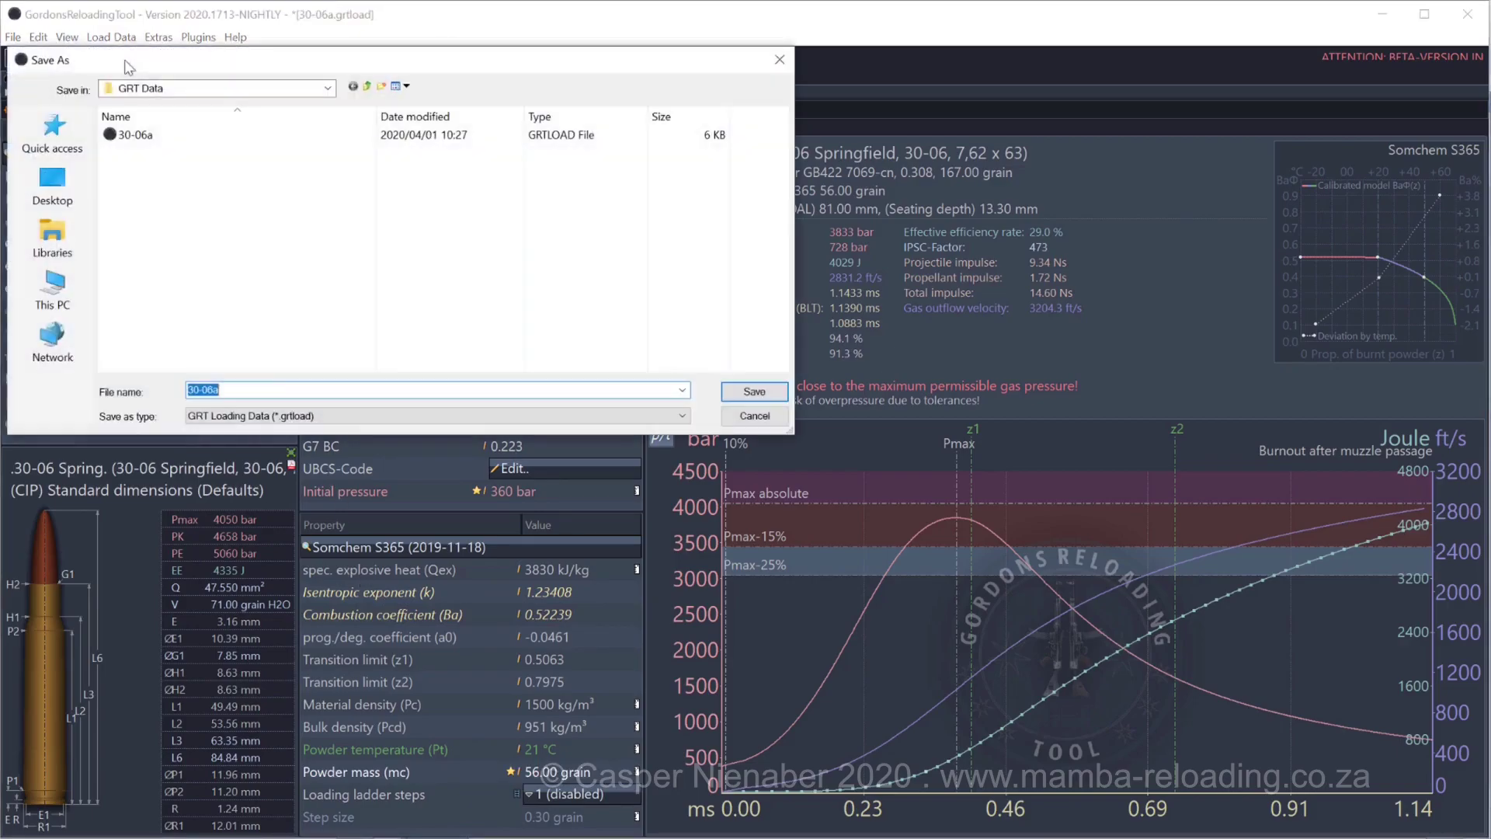
click(269, 389)
text(-O)
text(BT)
click(734, 397)
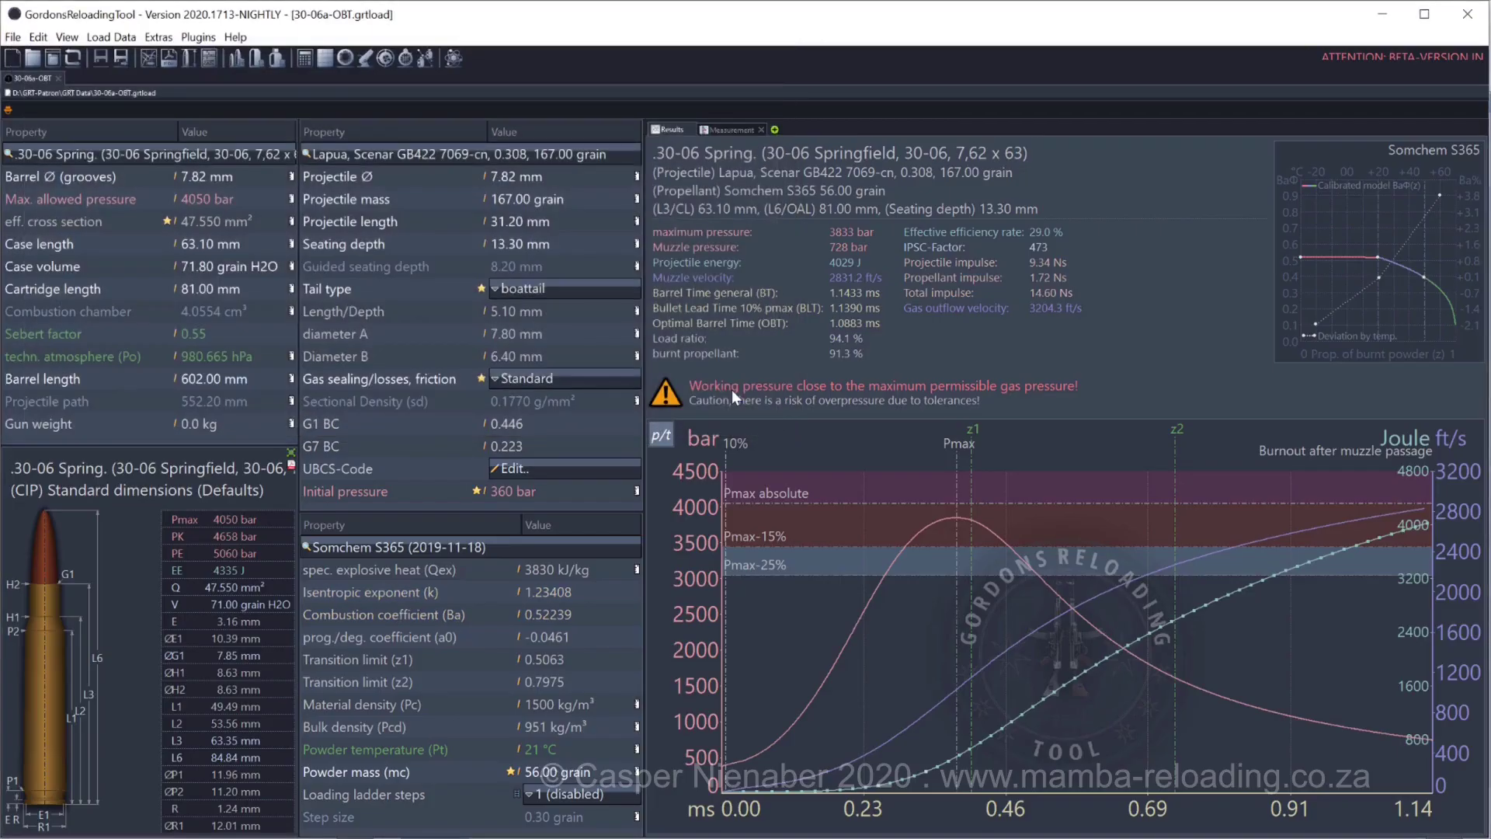